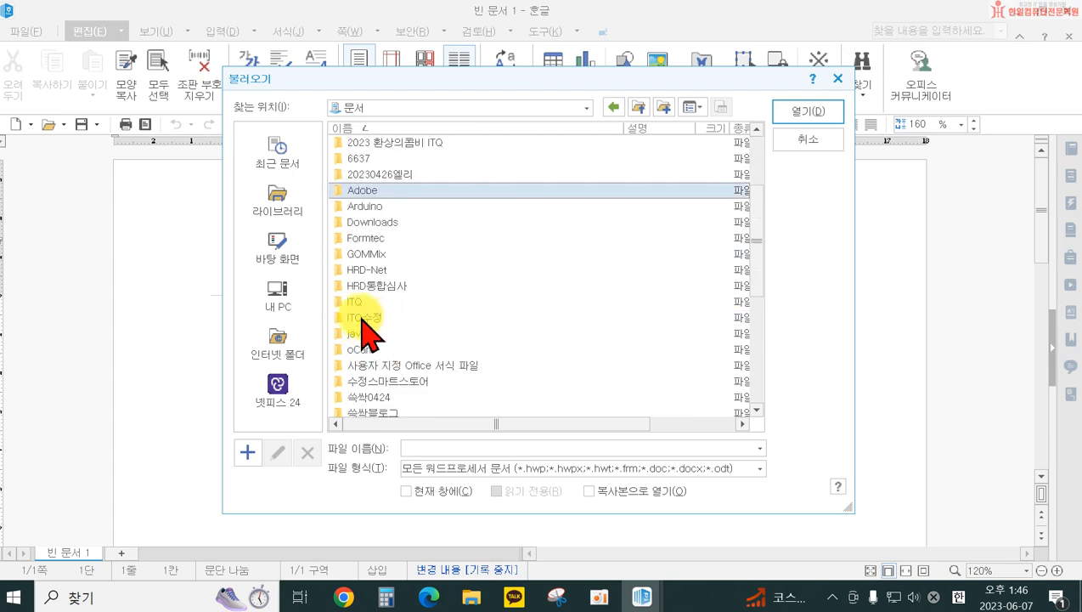
Open the word-processor document dated 20230605 from the ITQ수정 folder
double_click(372, 318)
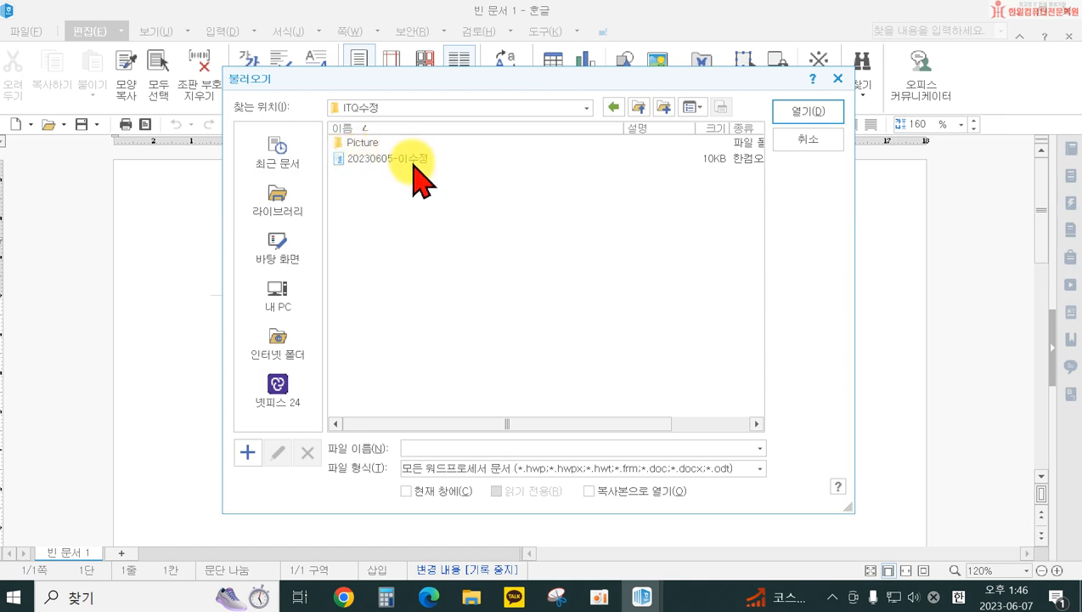
double_click(370, 159)
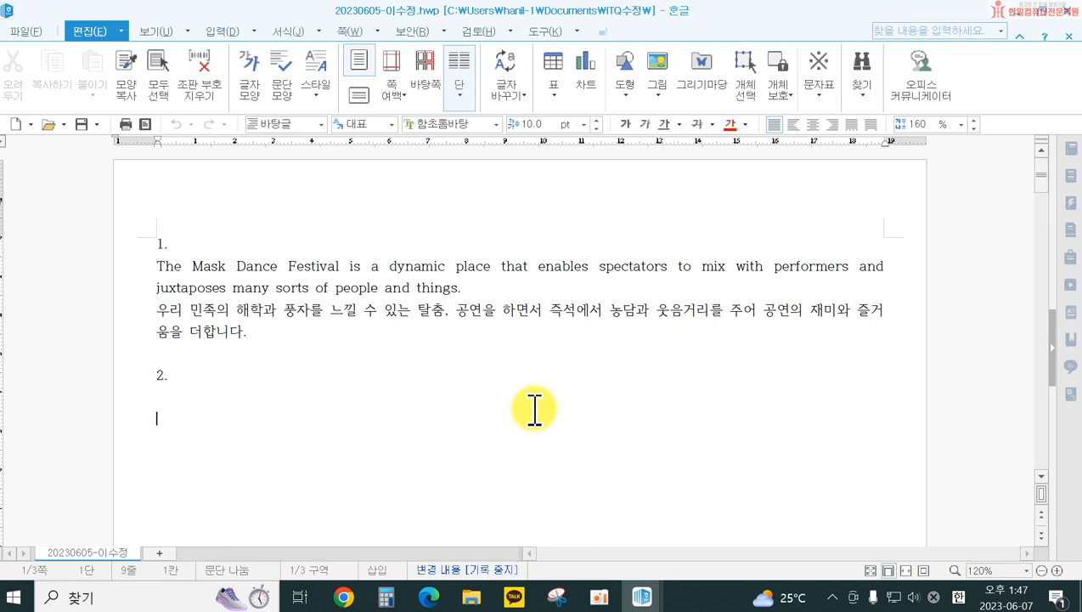
Select the English and Korean paragraphs under item 1 and start a new paragraph style named "mask"
click(145, 266)
drag(143, 268, 140, 344)
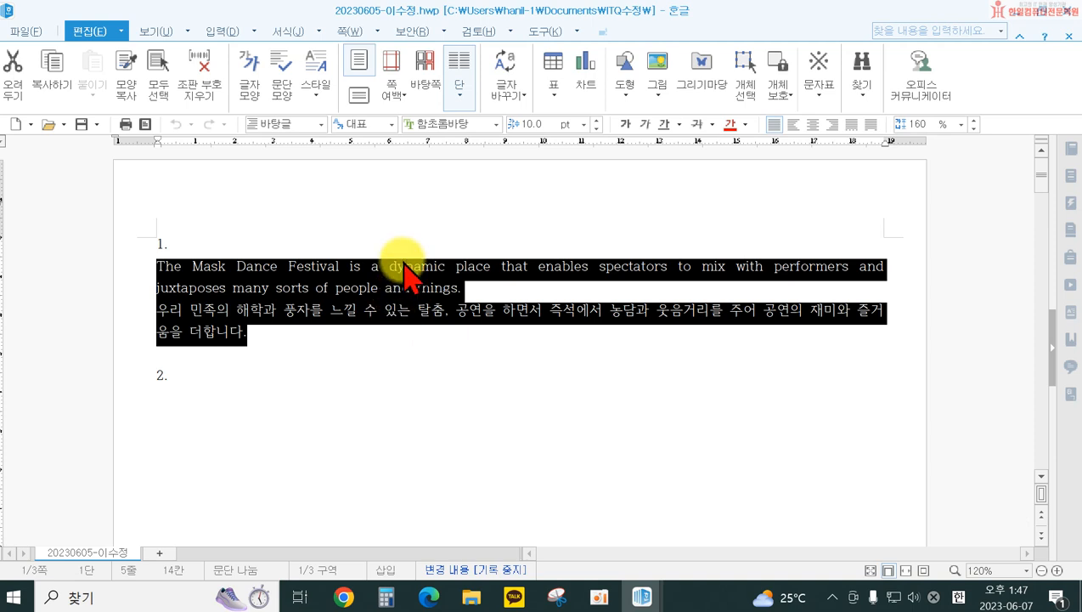
click(289, 32)
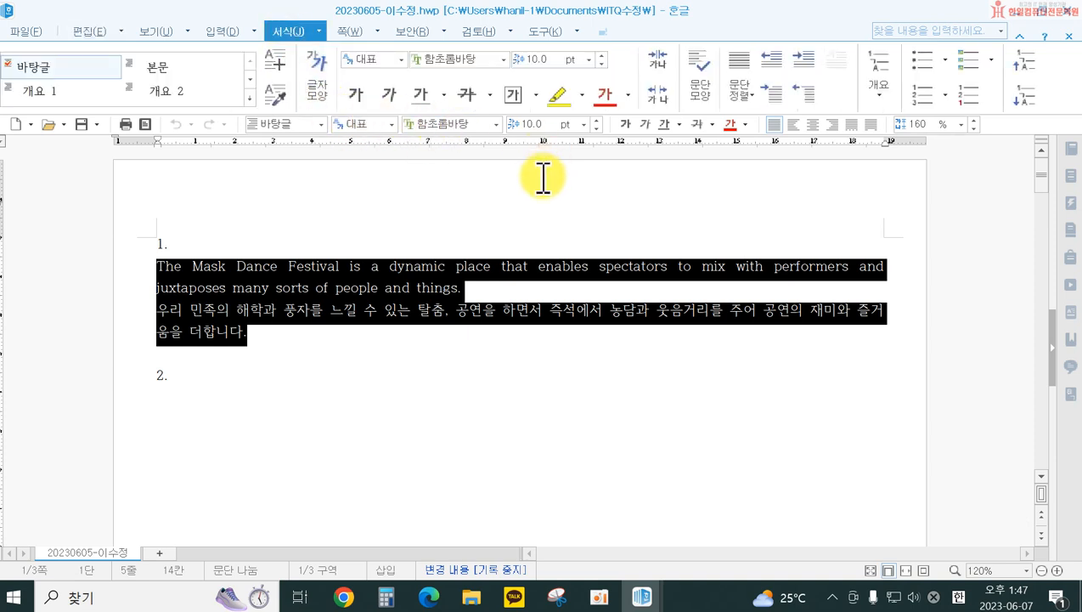
click(90, 31)
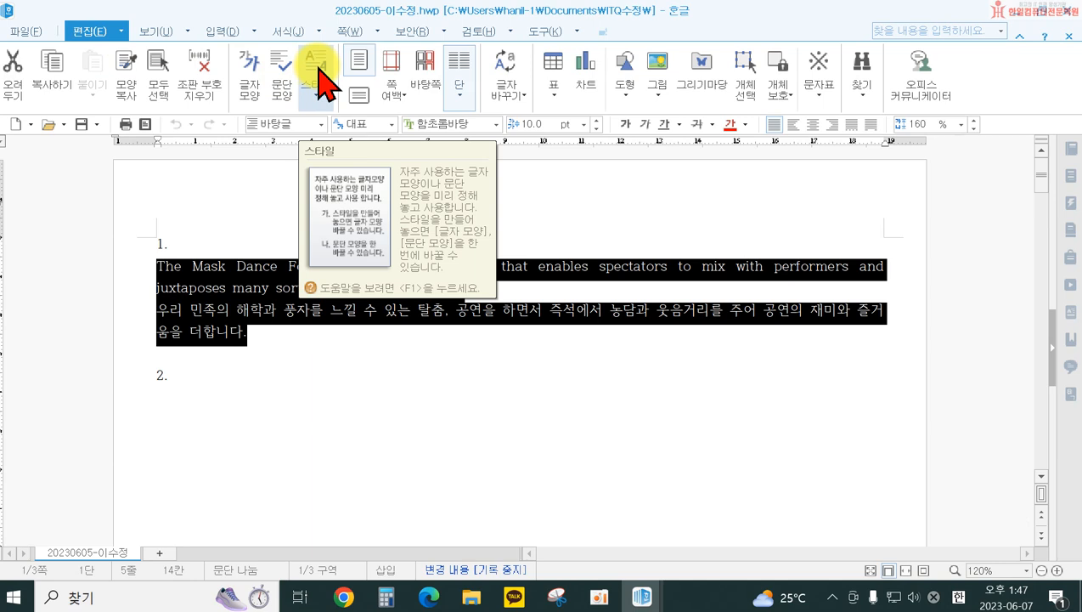
click(325, 83)
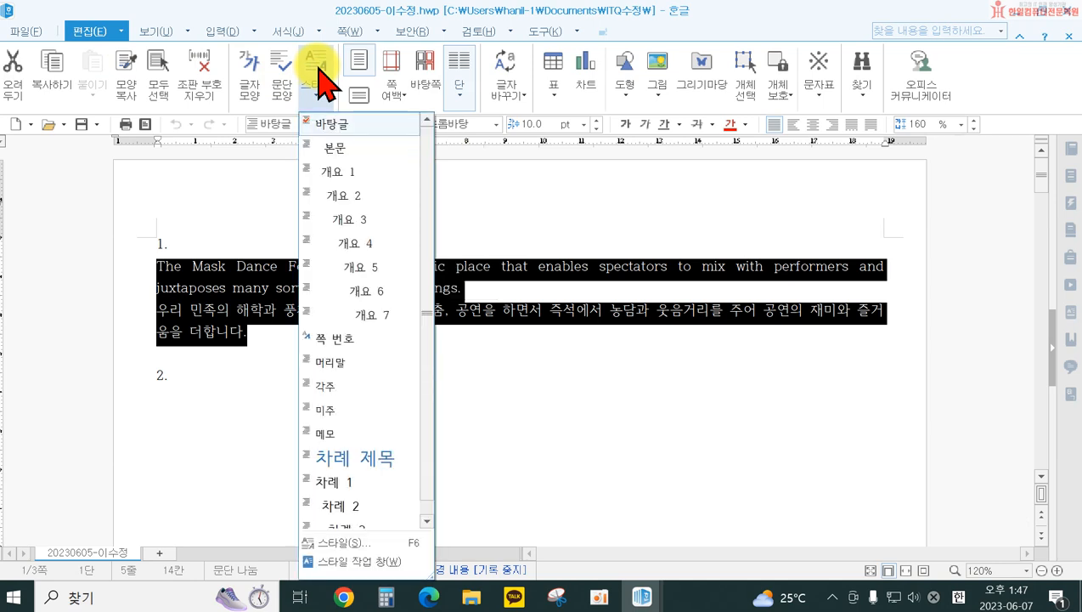
click(355, 542)
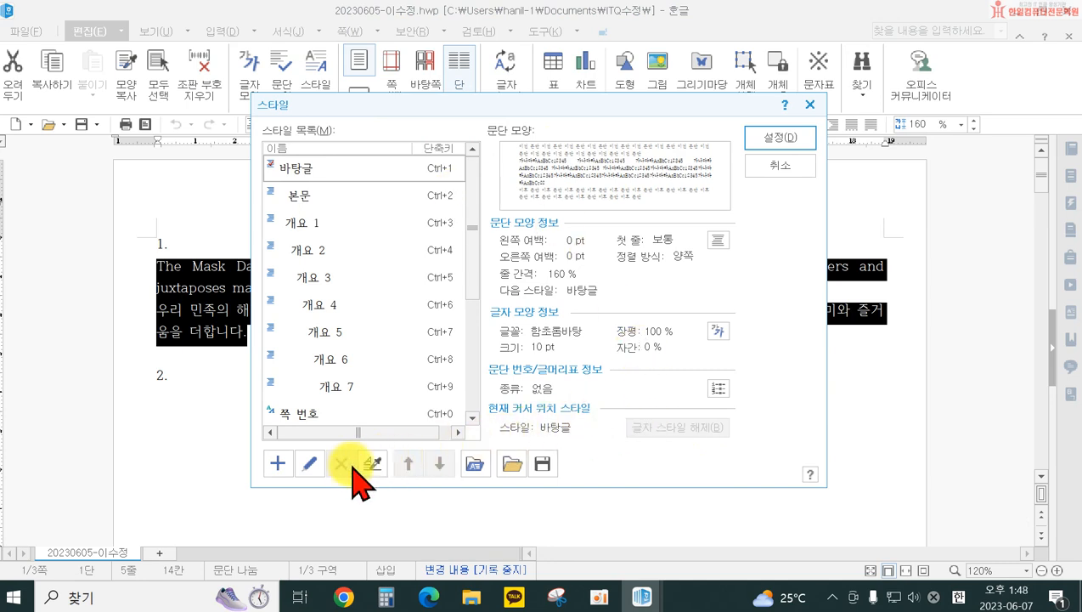
click(281, 470)
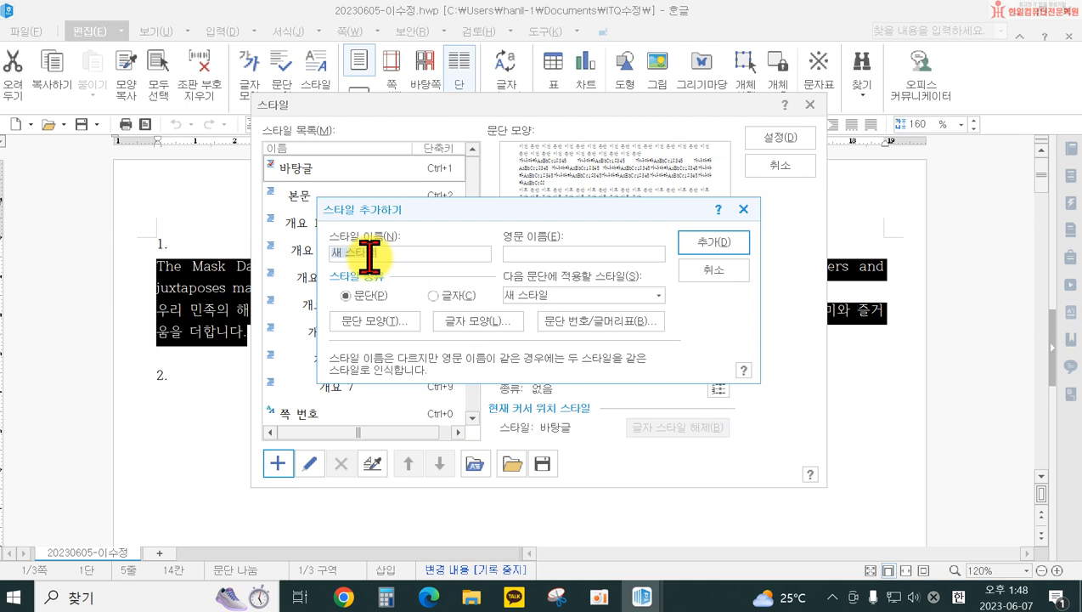
text(m)
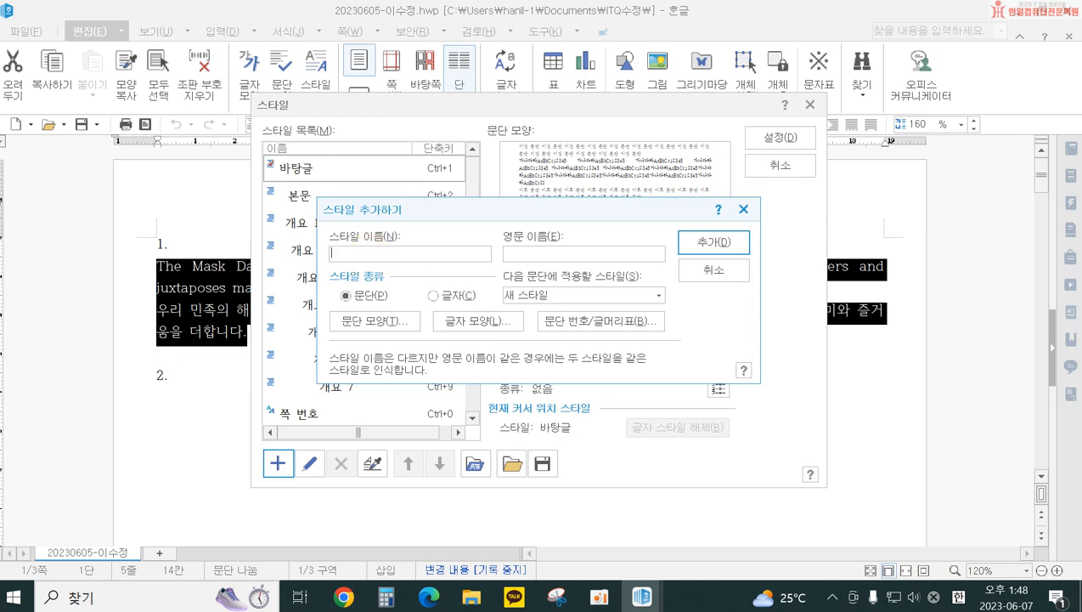
text(ask)
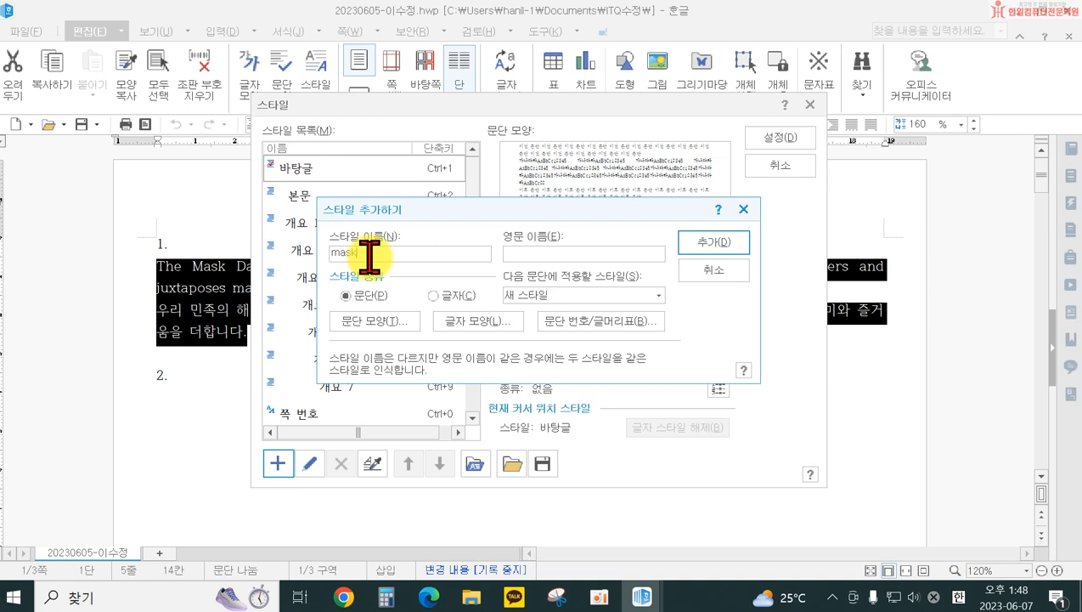
Set the new style's paragraph shape to a 10 pt left margin and 10 pt spacing below the paragraph
click(368, 322)
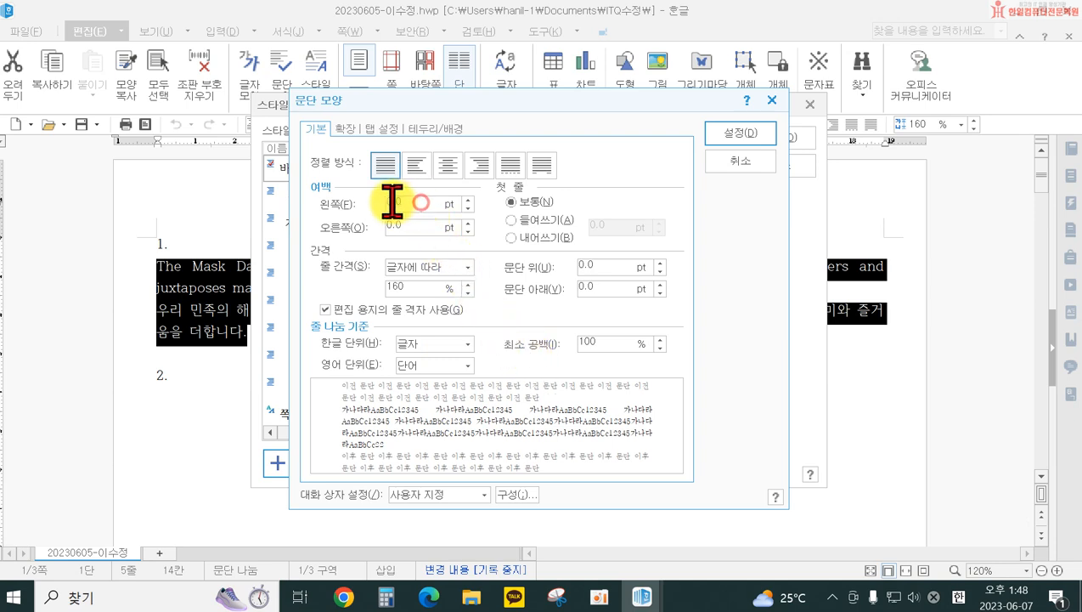
click(376, 204)
text(10)
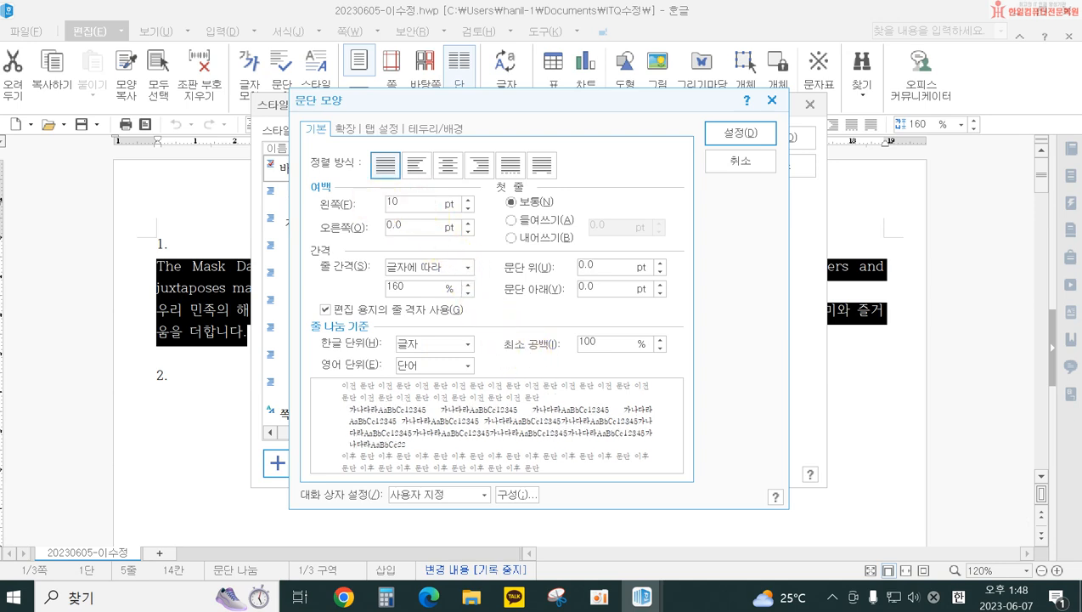
drag(601, 290, 527, 282)
text(10)
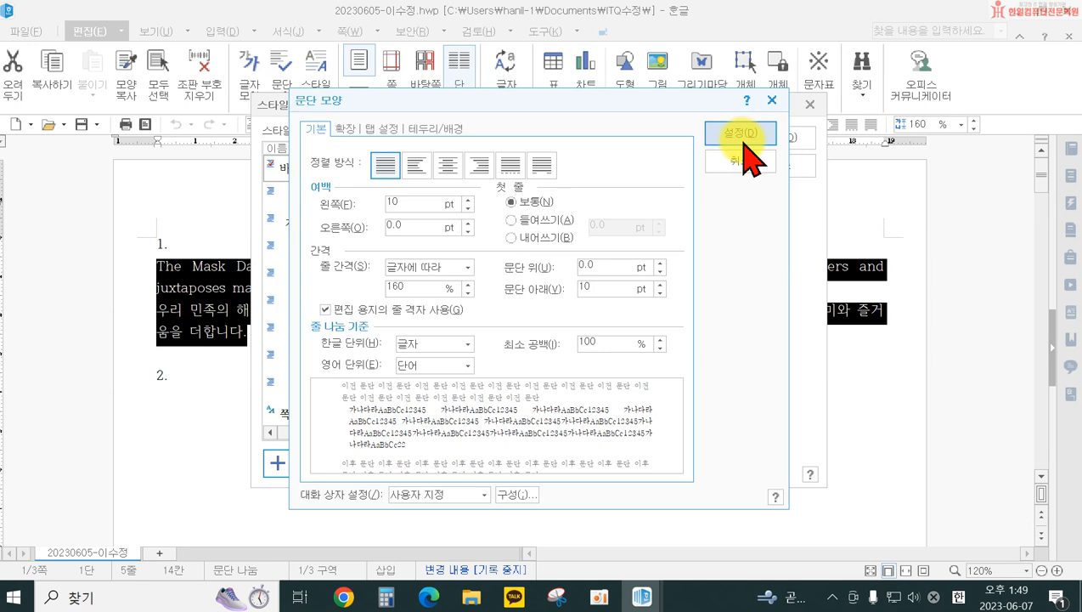
click(744, 141)
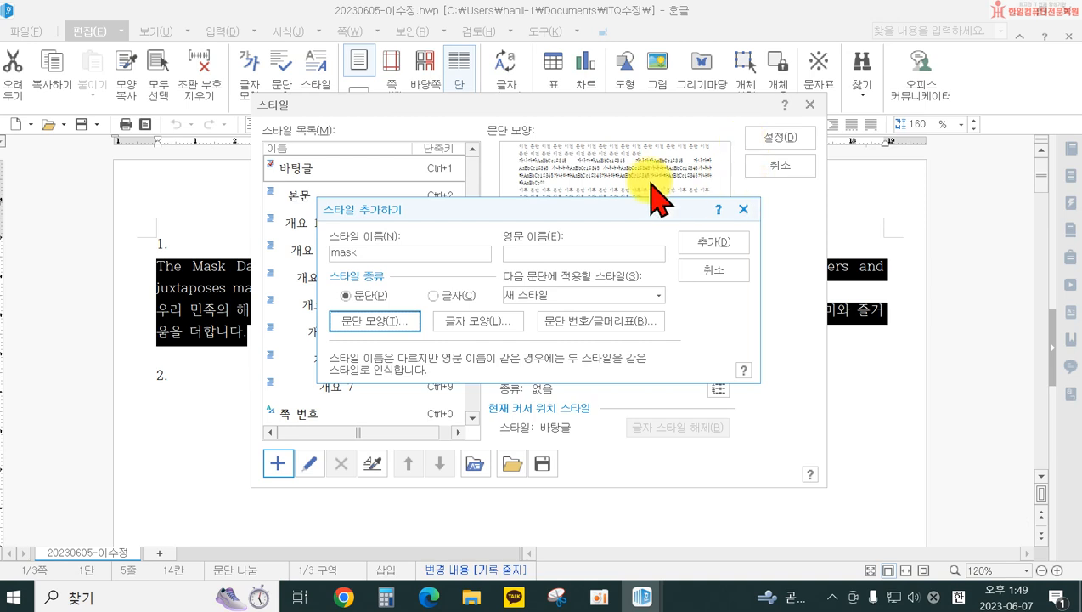
In the new style's character shape, set the character width (장평) to 105% and letter spacing (자간) to -5%
click(479, 321)
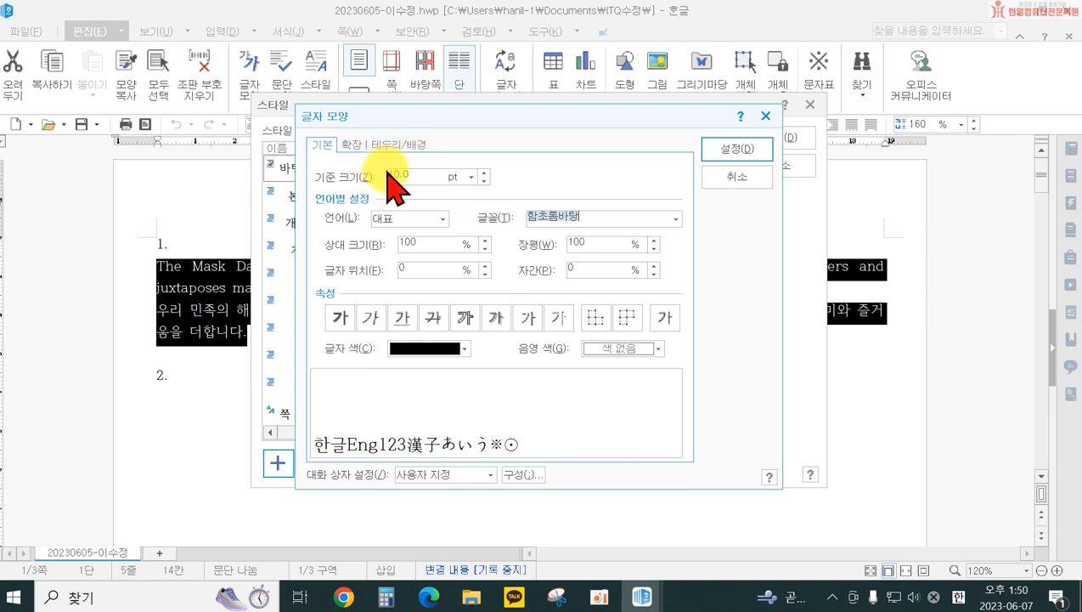
click(588, 244)
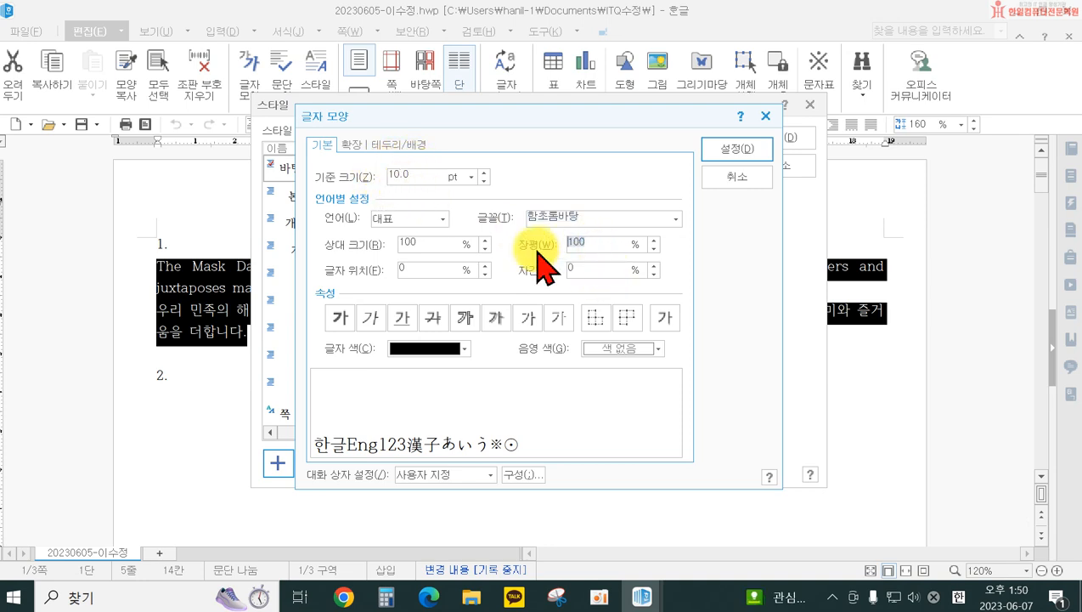
text(105)
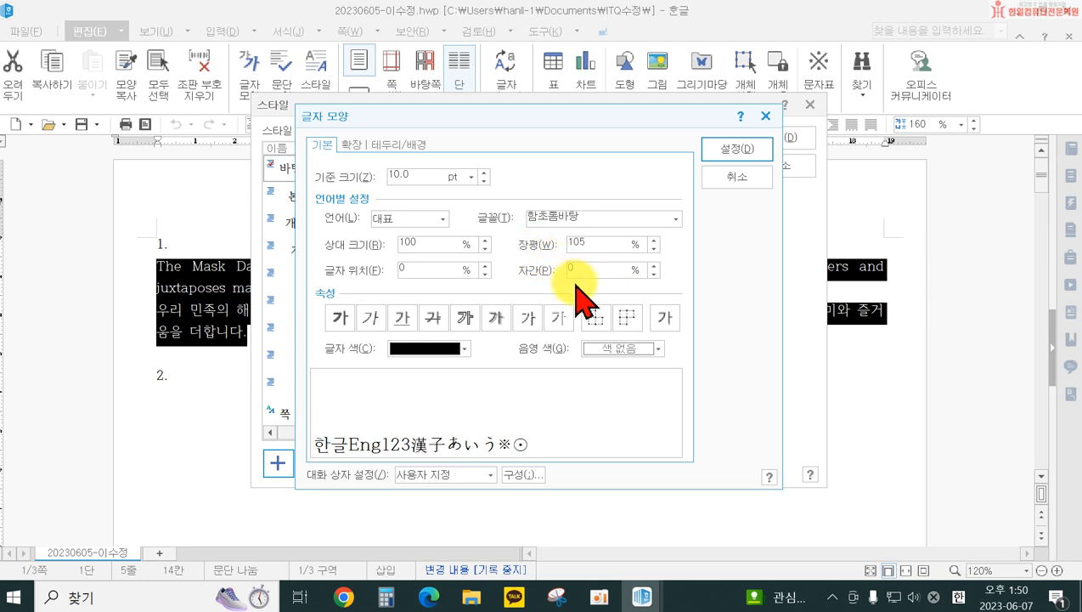
click(582, 270)
text(-5)
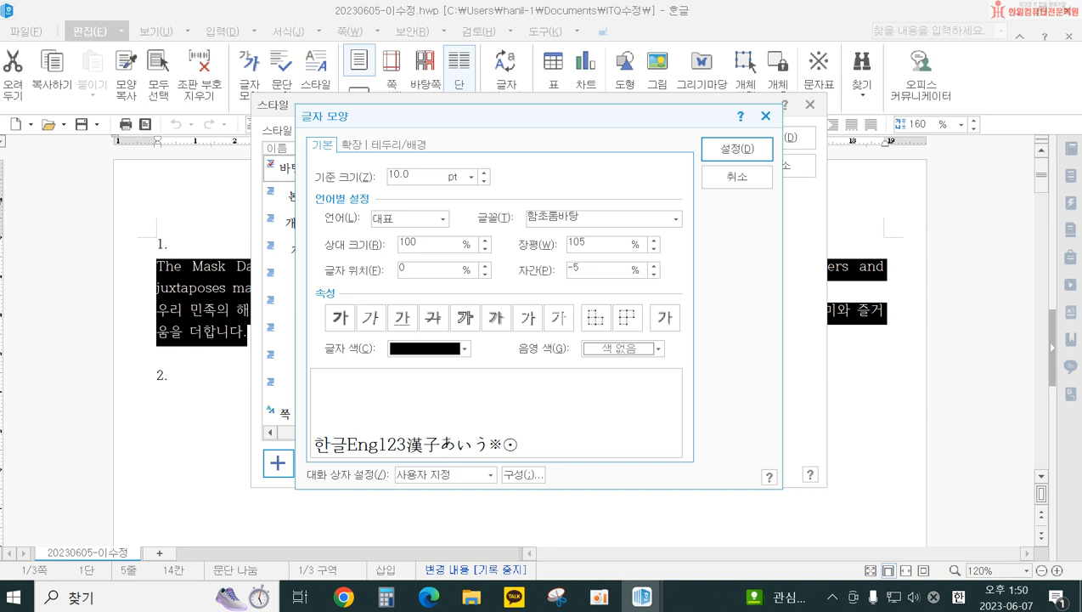
Set the style's font for Korean (한글) text to 굴림
click(387, 221)
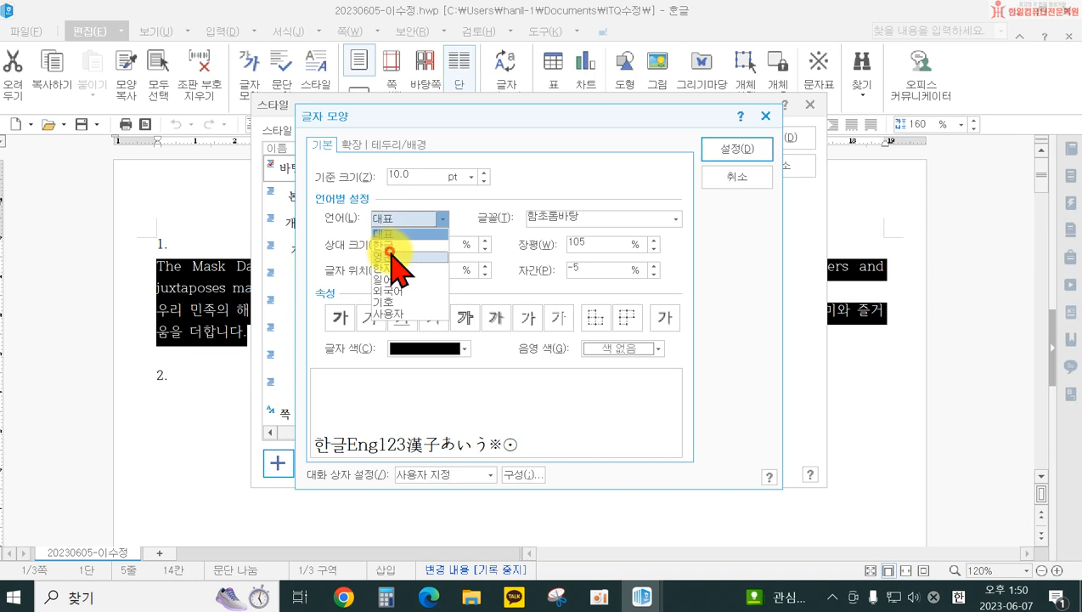
click(388, 247)
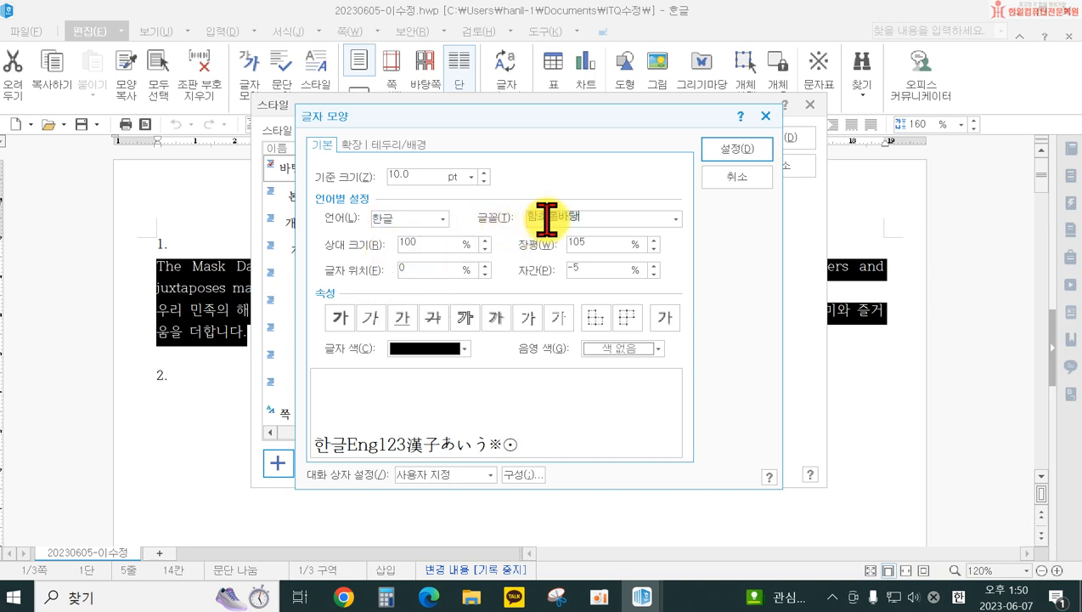
text(r)
key(BackSpace)
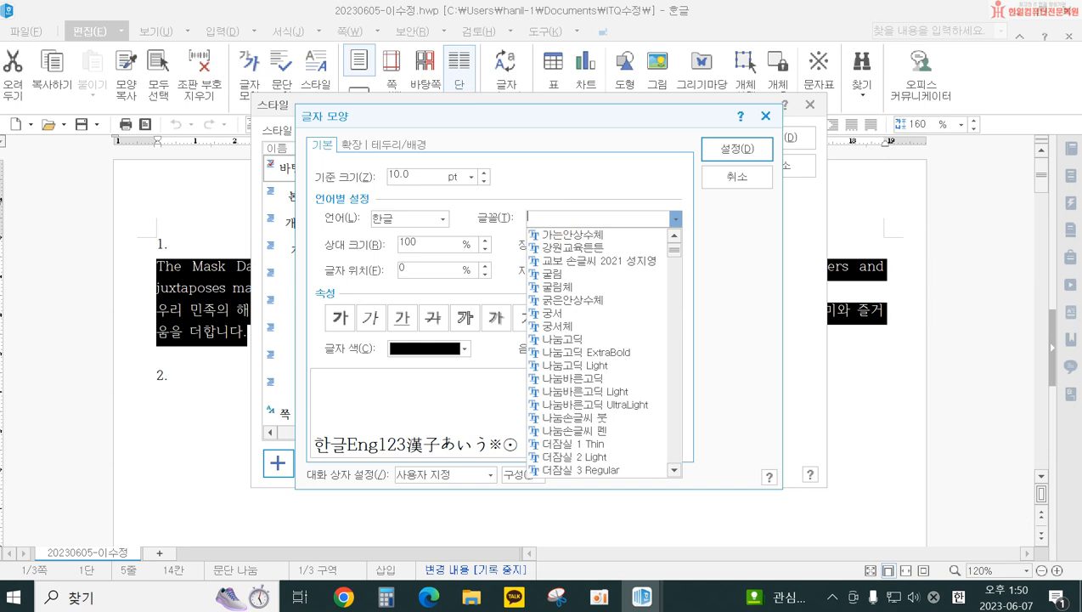
text(ㄱ)
click(573, 272)
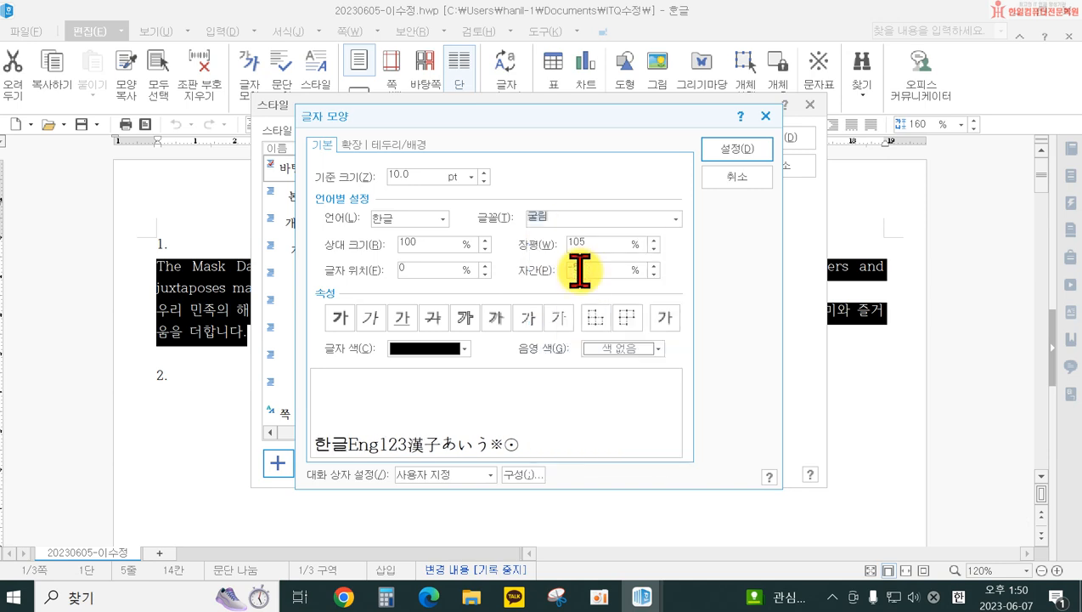
Set the style's font for English (영문) text to 돋움 and accept the character shape settings
click(435, 220)
click(422, 257)
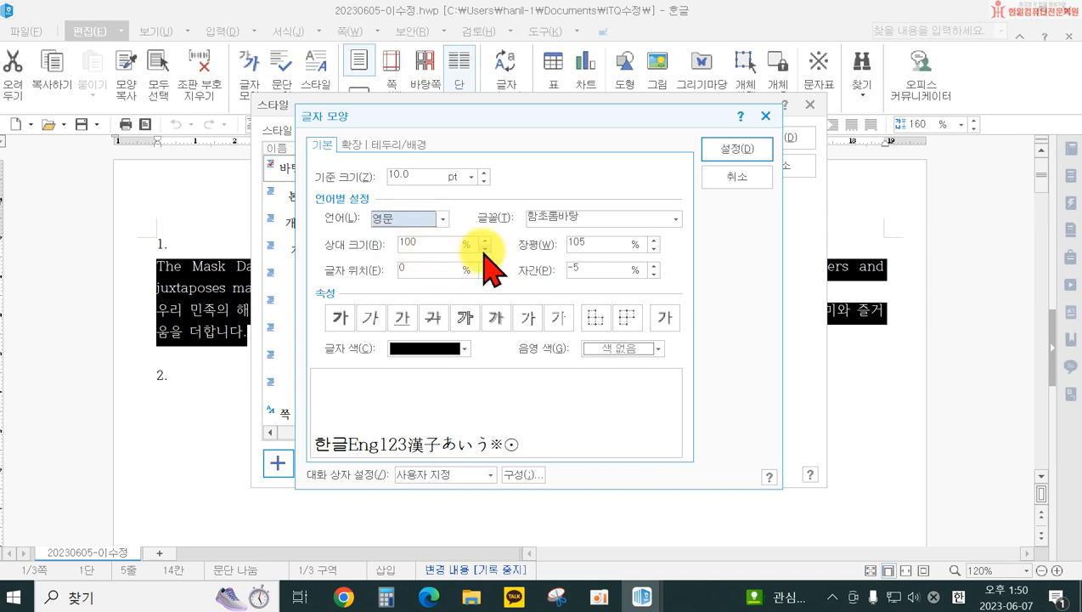
click(541, 214)
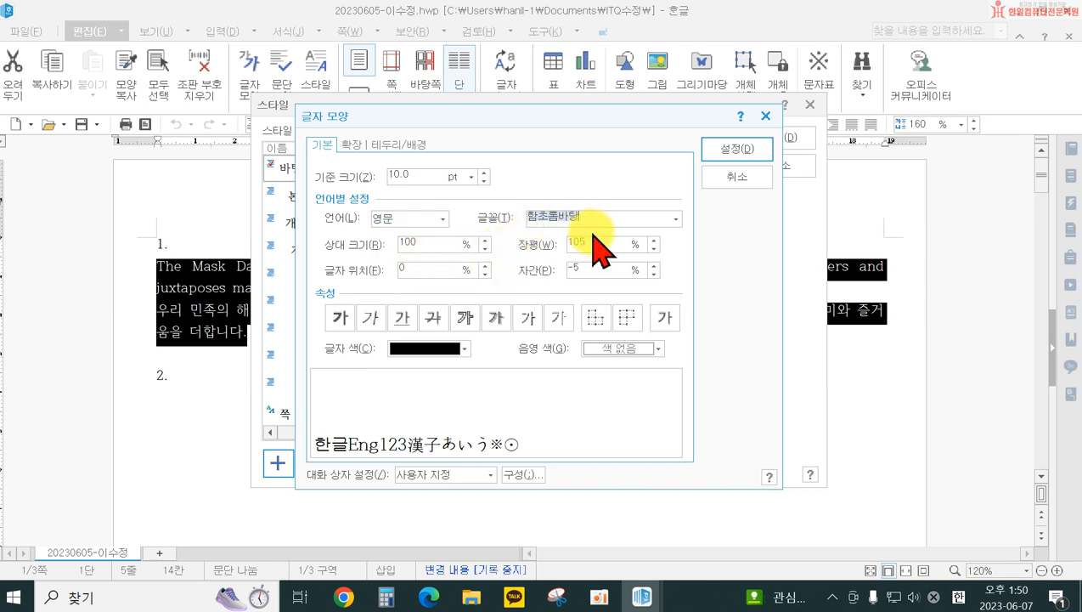
text(ㄷ)
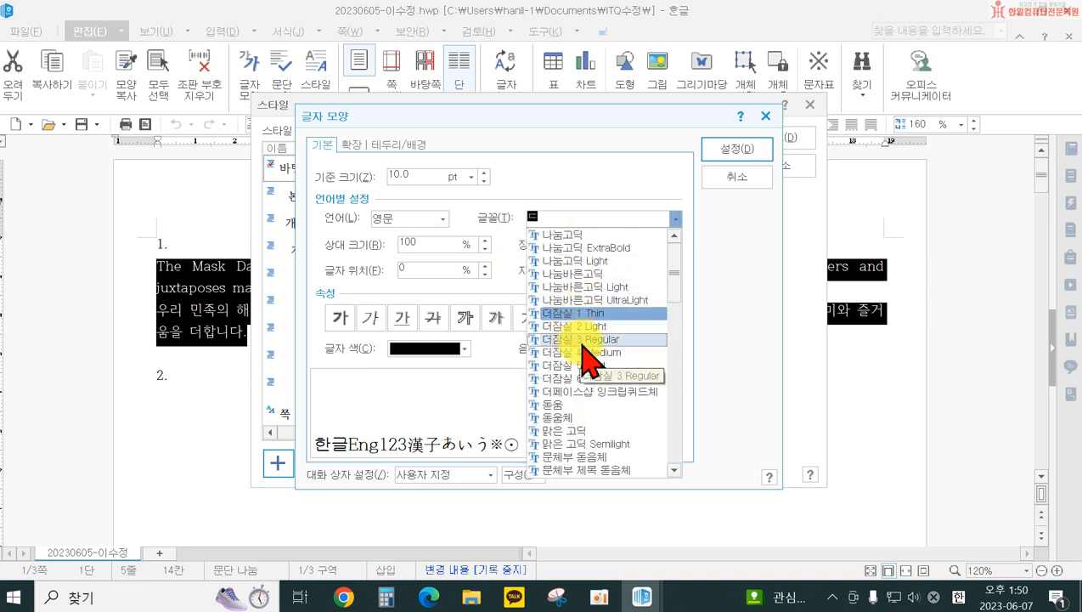
click(581, 404)
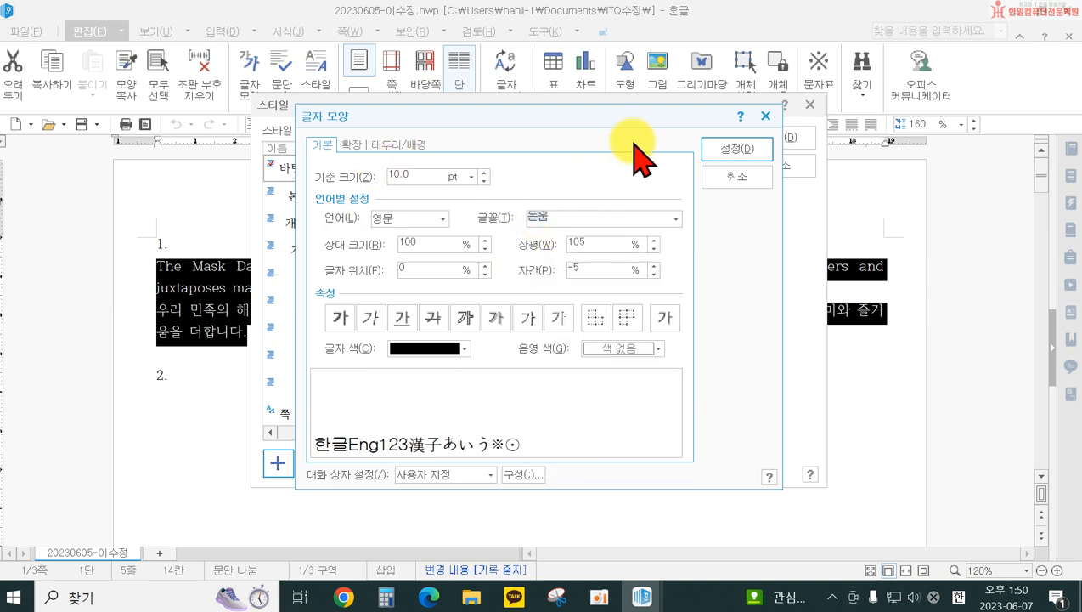
click(728, 149)
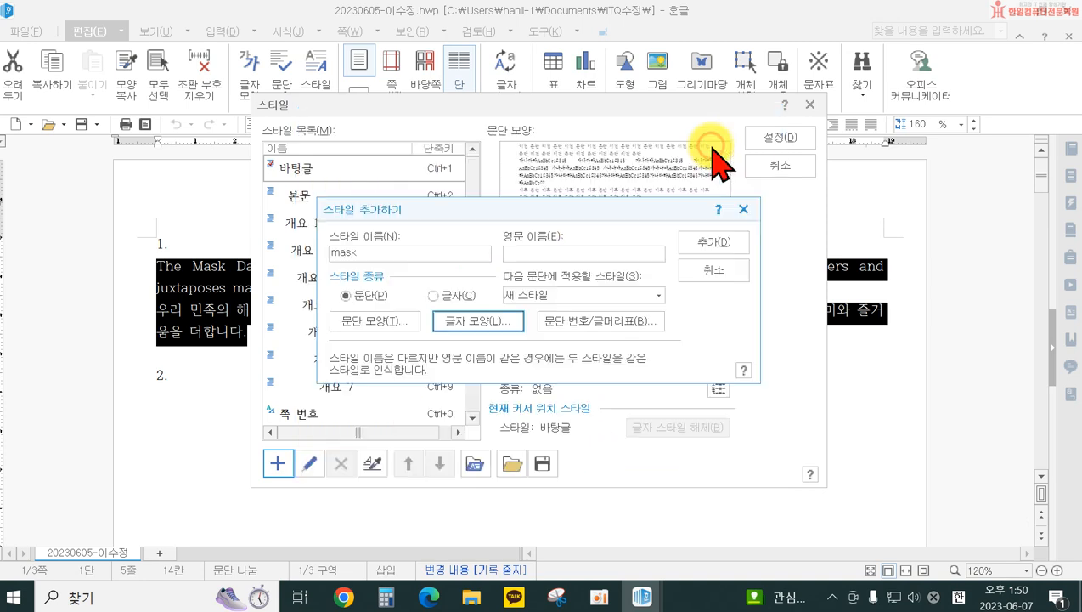
Add the mask style to the style list and apply it to the selected paragraphs
click(718, 241)
click(774, 146)
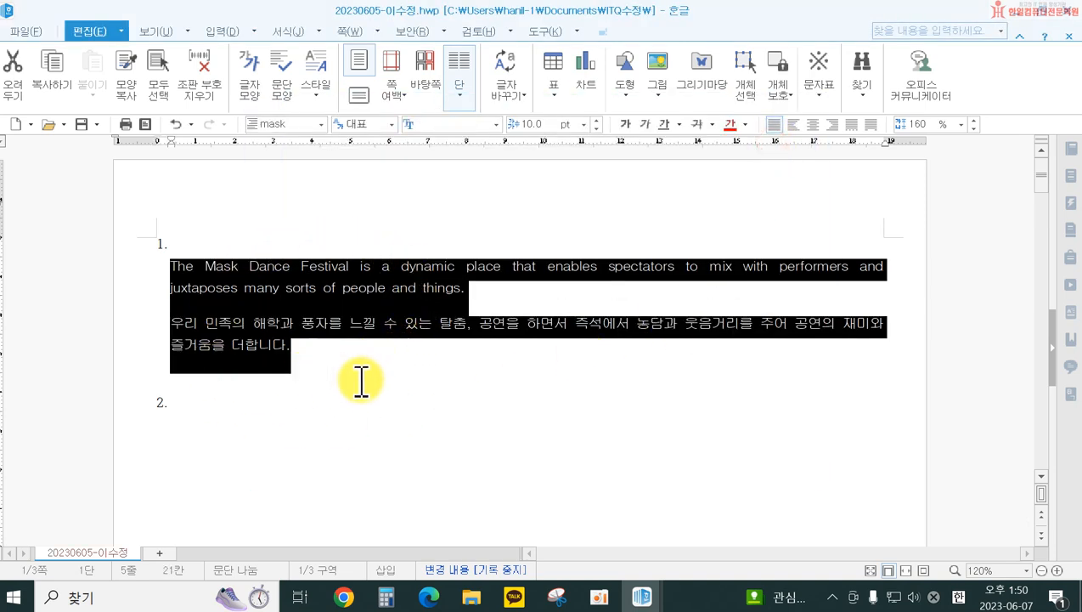
click(478, 389)
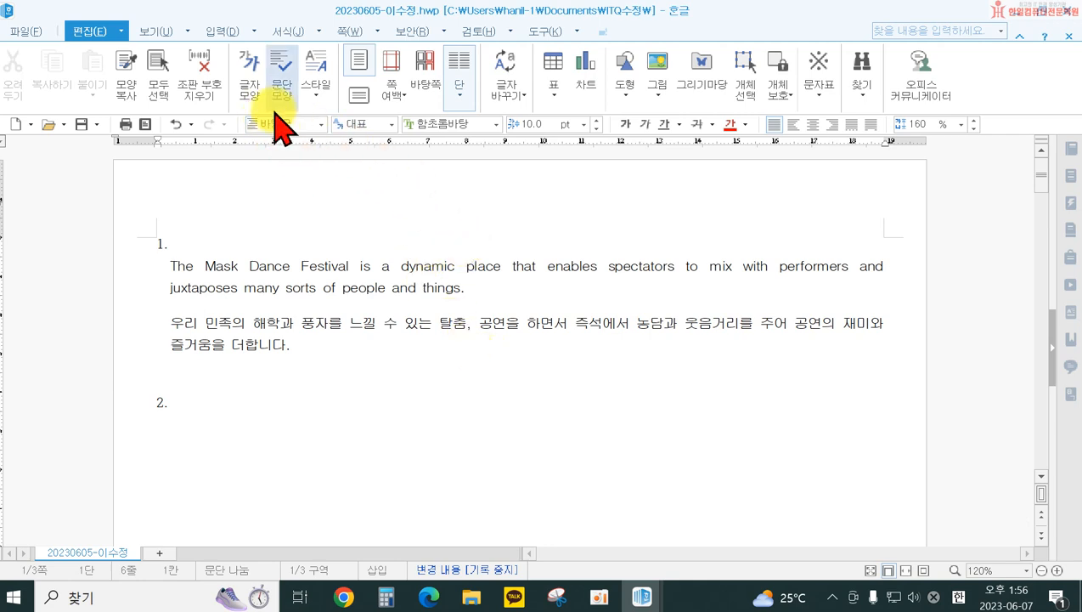
Select item 1's English and Korean paragraphs and open their mask style for editing
click(138, 271)
drag(136, 271, 126, 361)
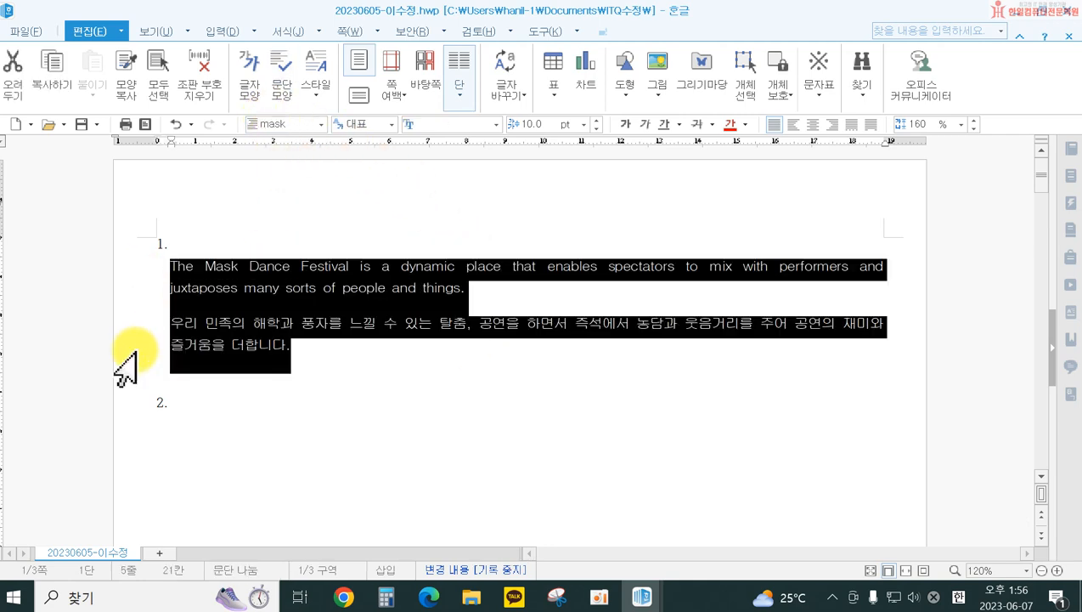
click(316, 75)
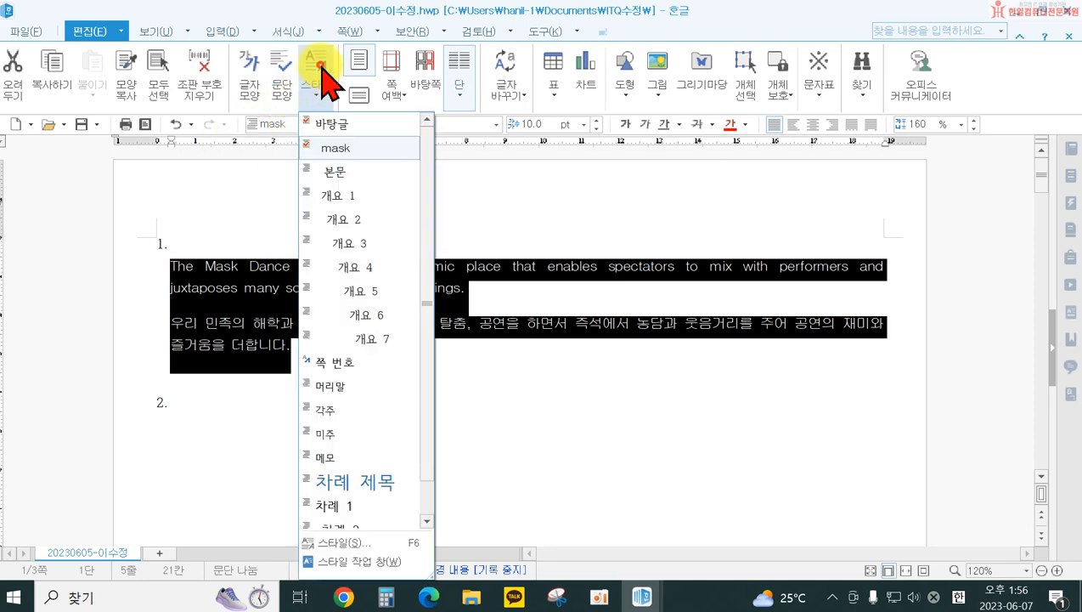
click(349, 542)
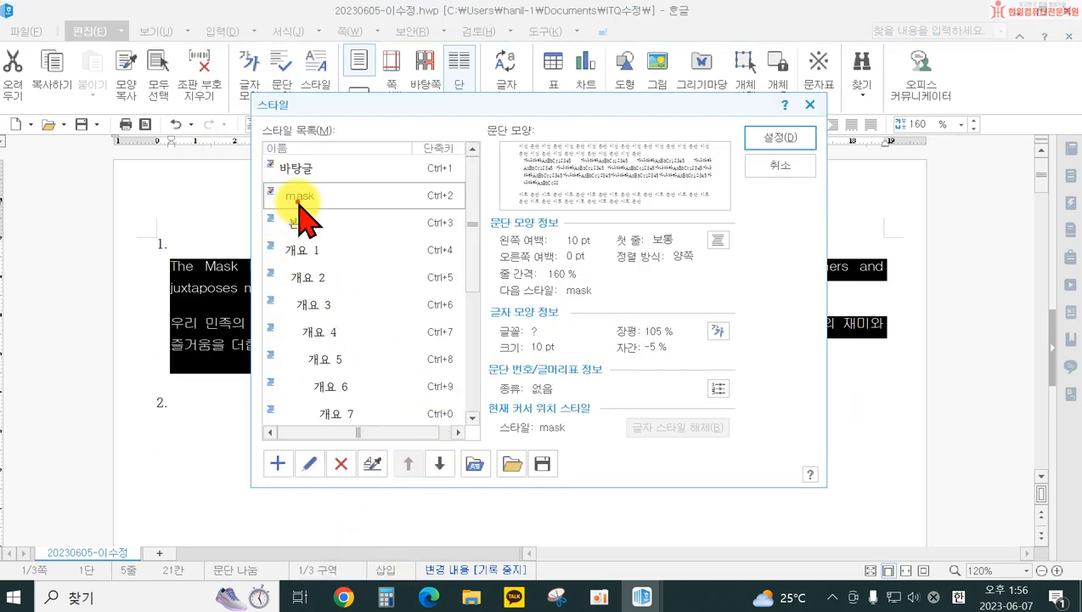
click(310, 464)
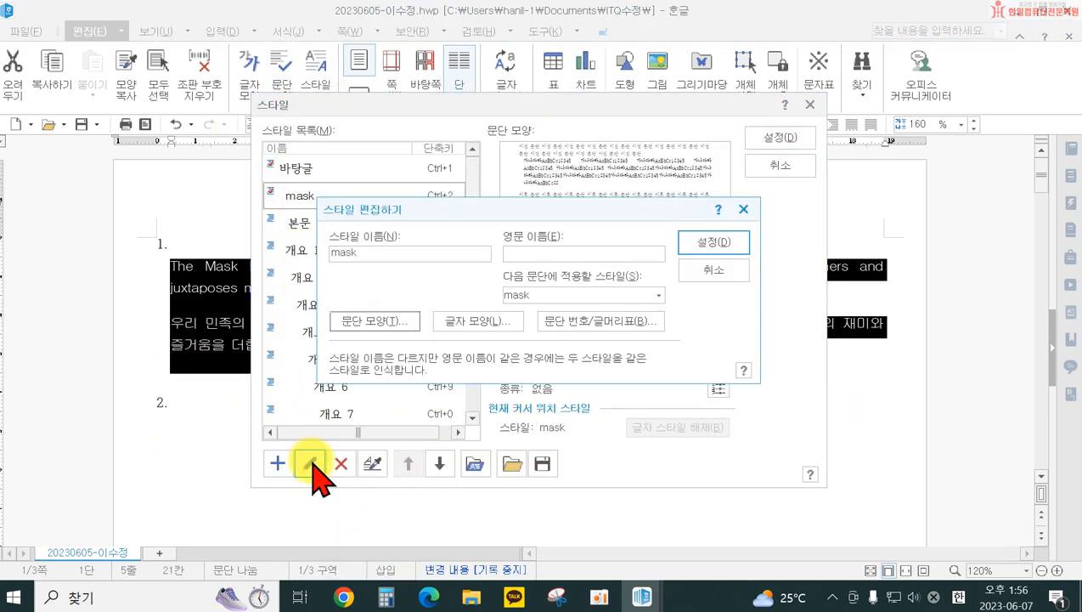
Review the margins and spacing in the mask style's paragraph shape settings and close them without changes
click(377, 321)
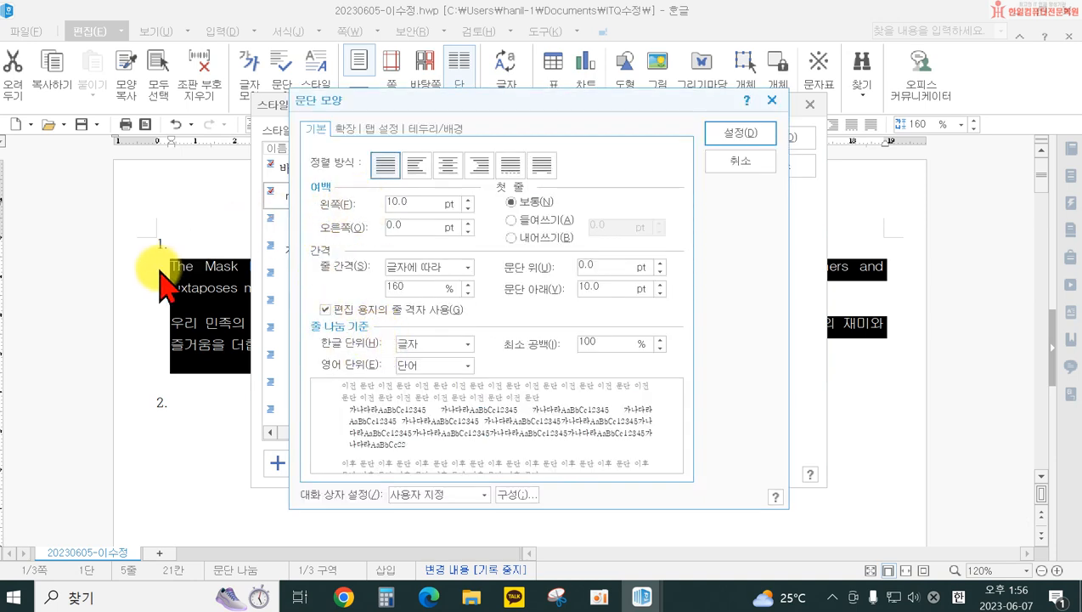
drag(435, 100, 417, 207)
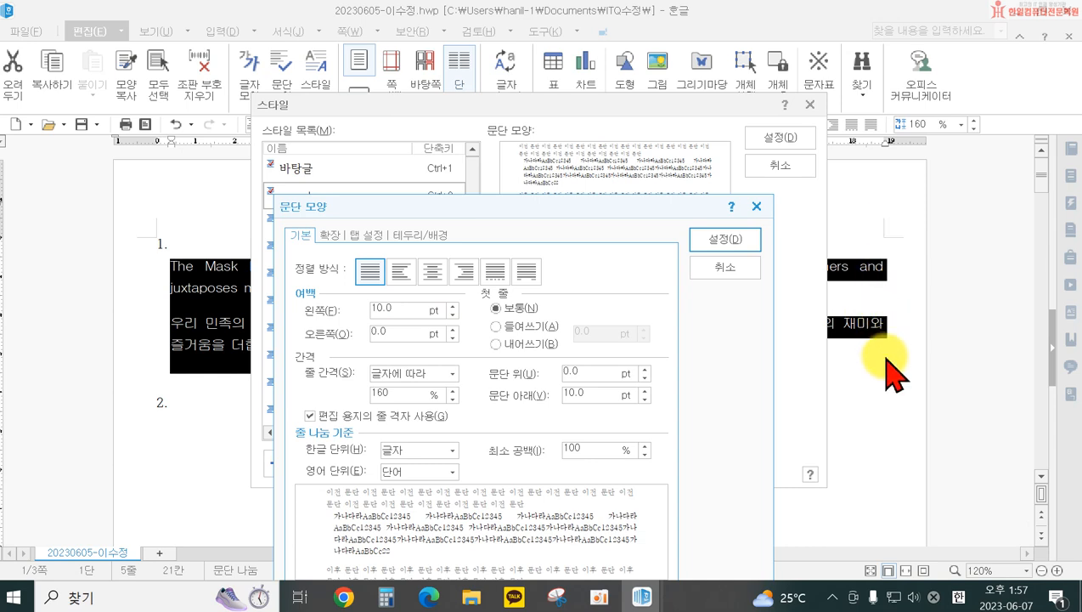
click(734, 269)
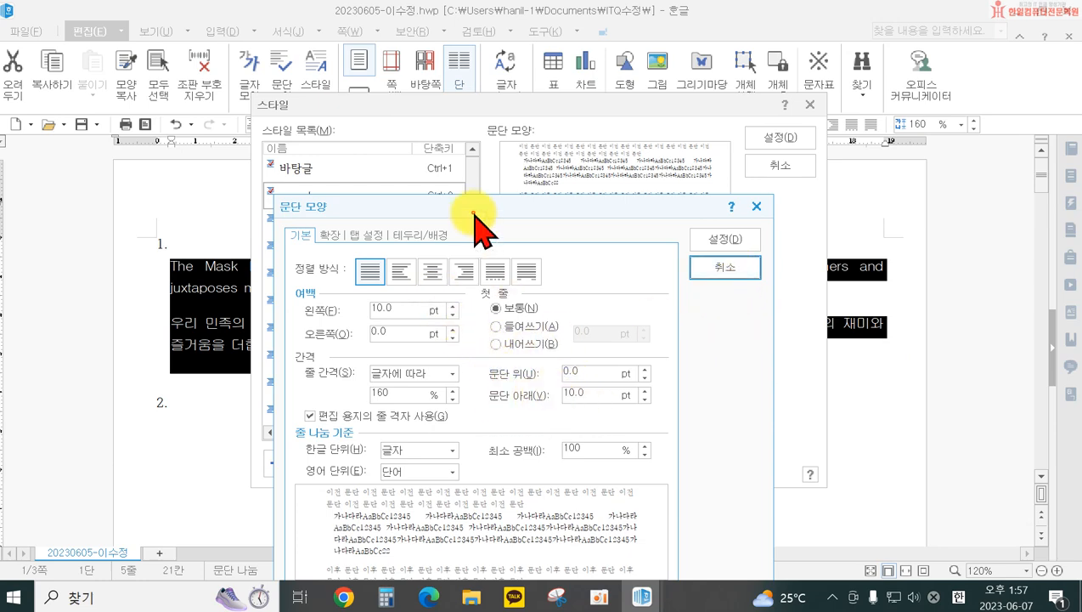
drag(467, 214, 630, 183)
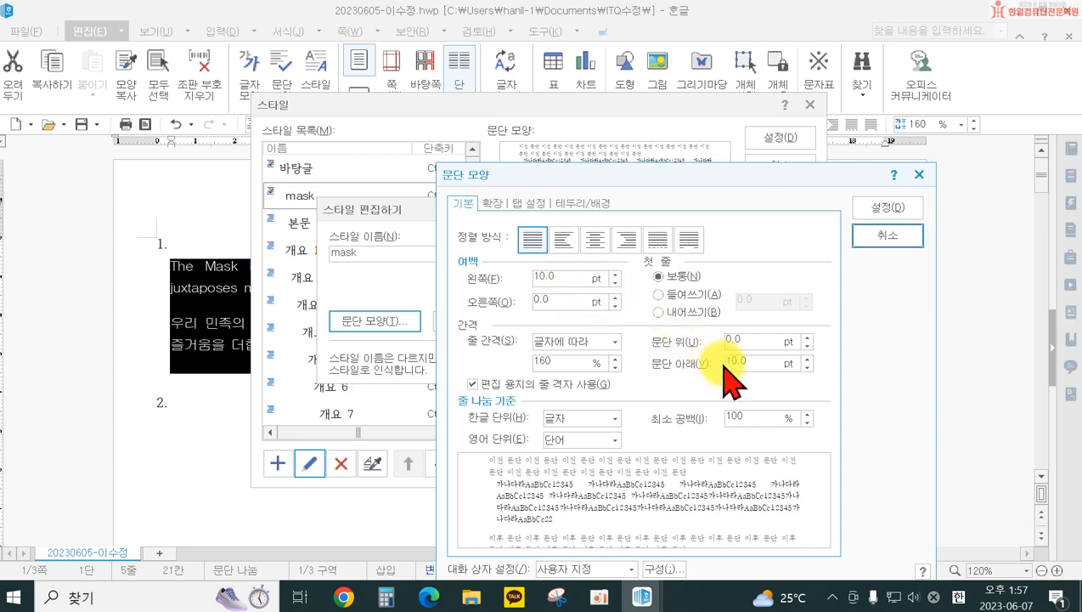
click(884, 238)
Check the fonts assigned to Korean (한글) and English (영문) text in the mask style's character shape settings
click(478, 322)
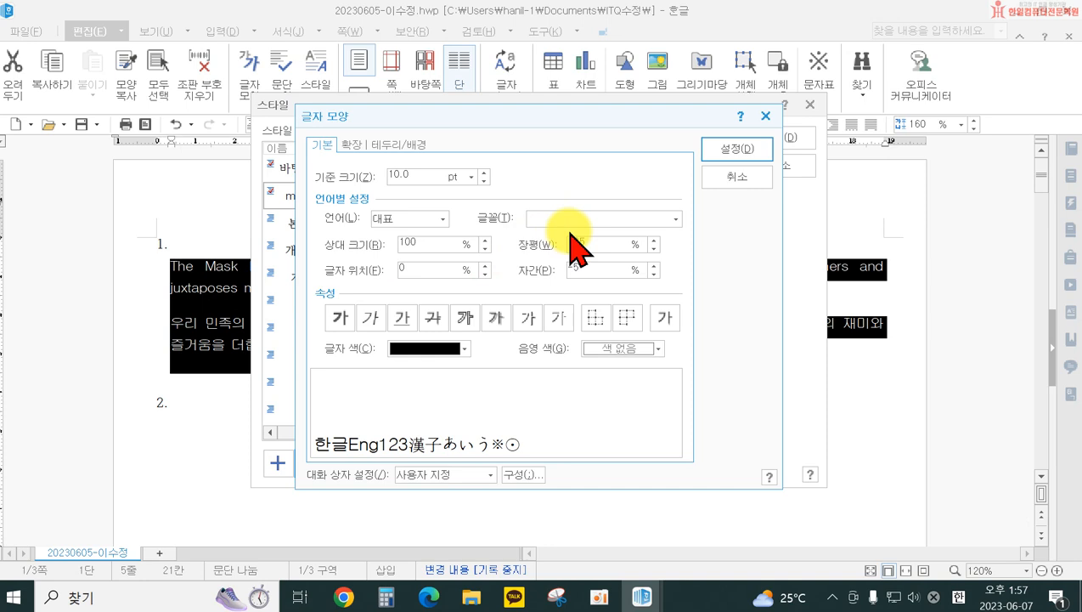
click(438, 220)
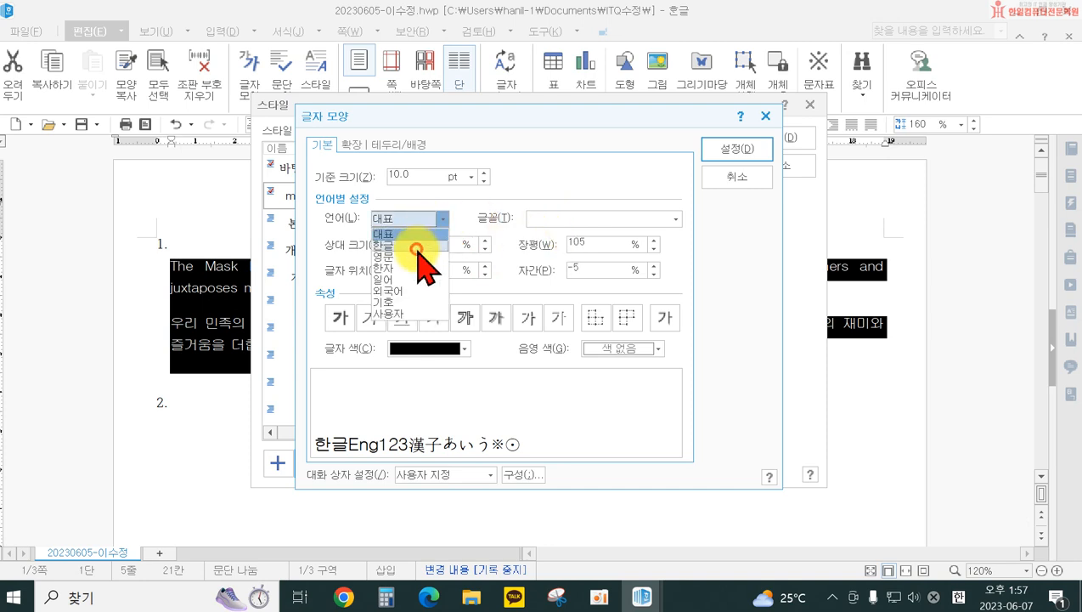
click(417, 249)
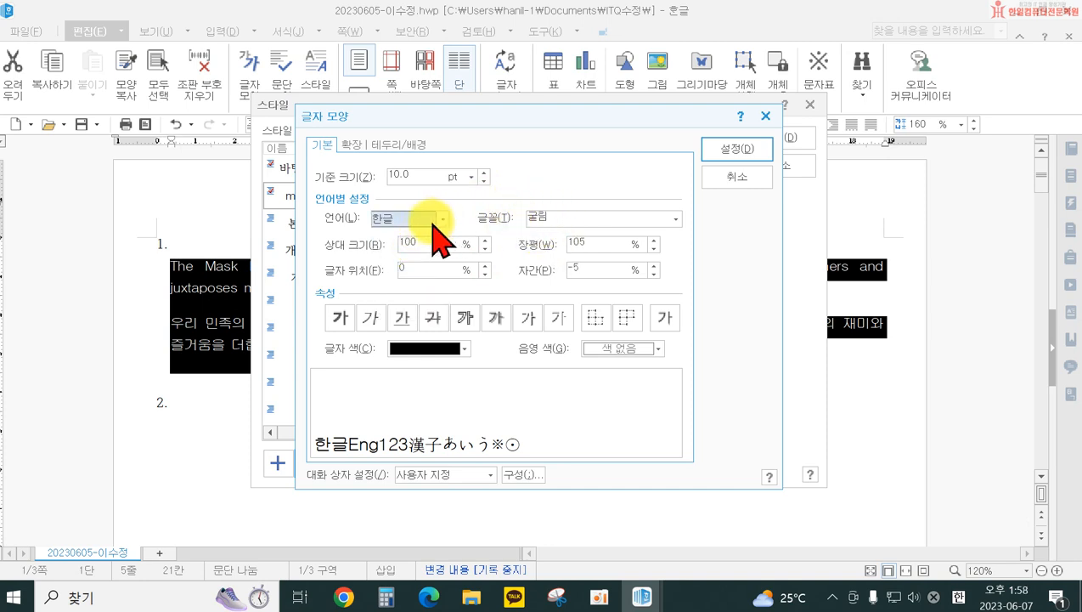
click(439, 222)
click(416, 260)
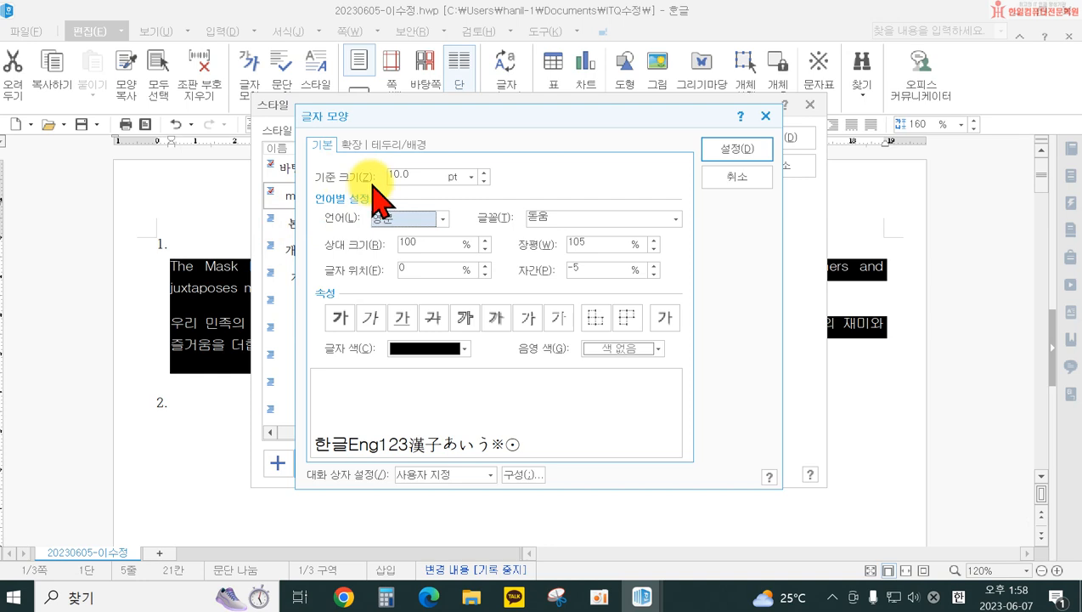
key(Down)
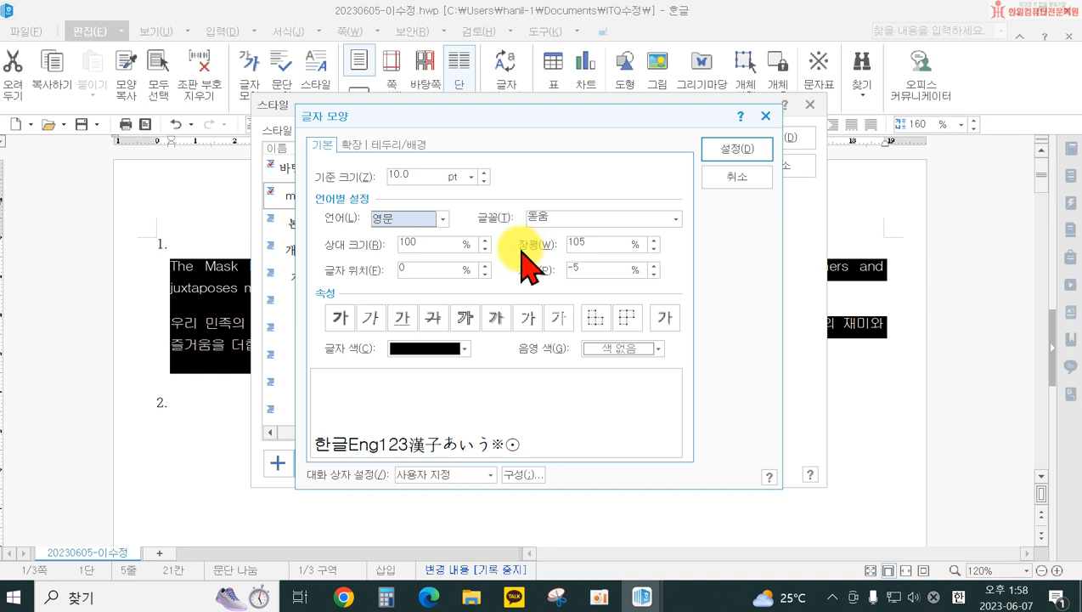
Try character widths (장평) of 100% and 200% for the mask style's English text
click(567, 241)
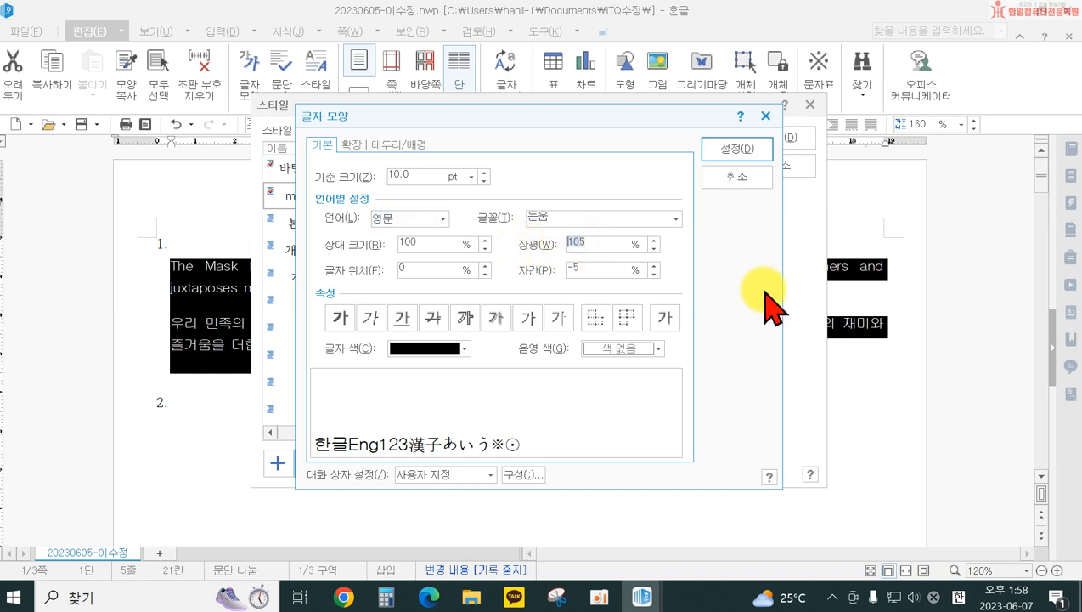
text(1)
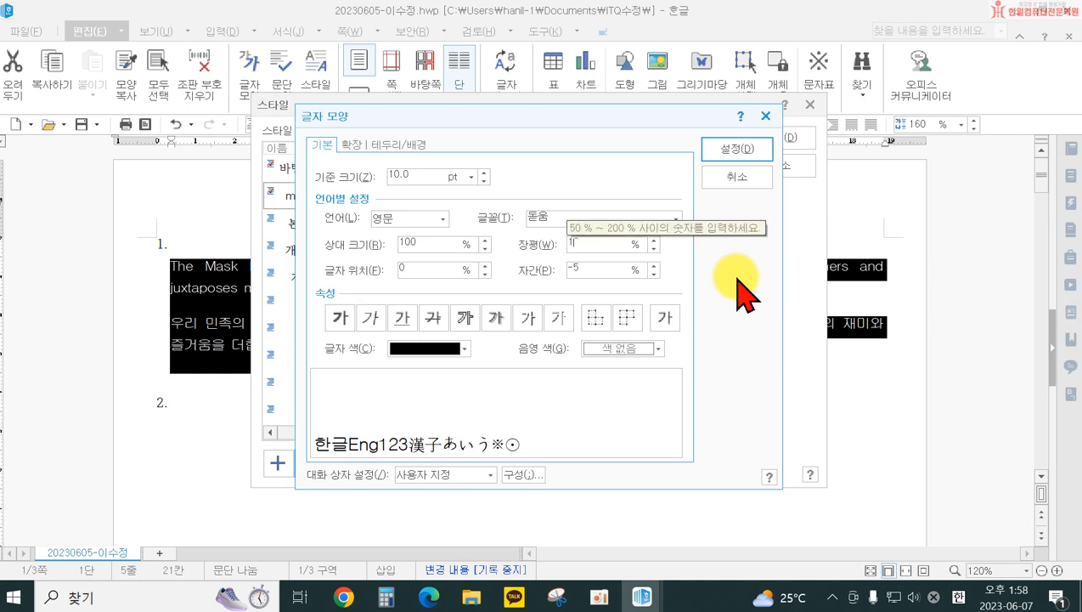
text(00)
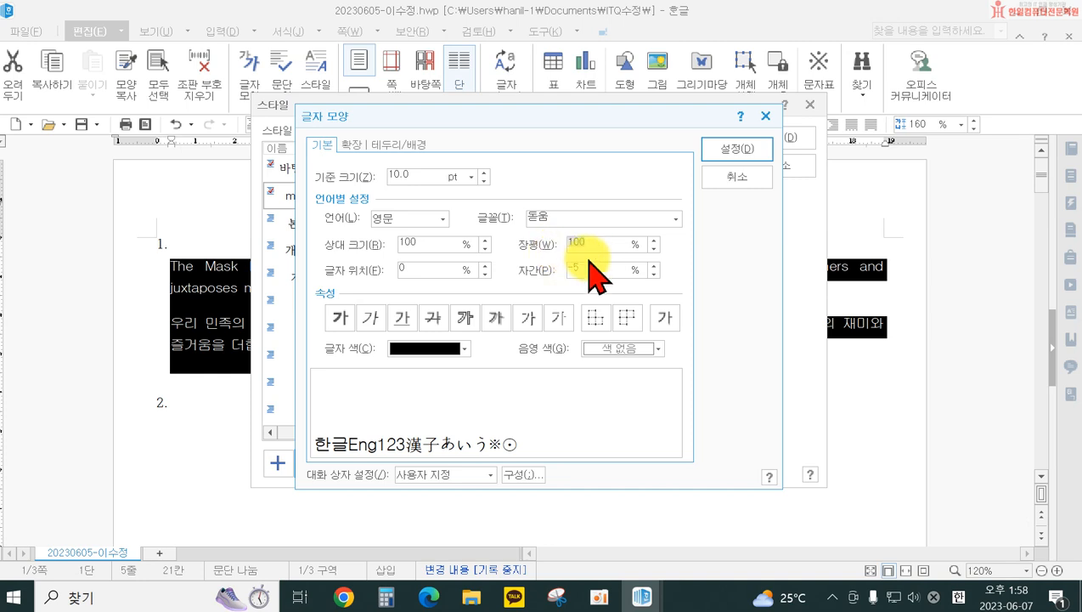
text(500)
key(BackSpace)
key(BackSpace)
key(BackSpace)
text(200)
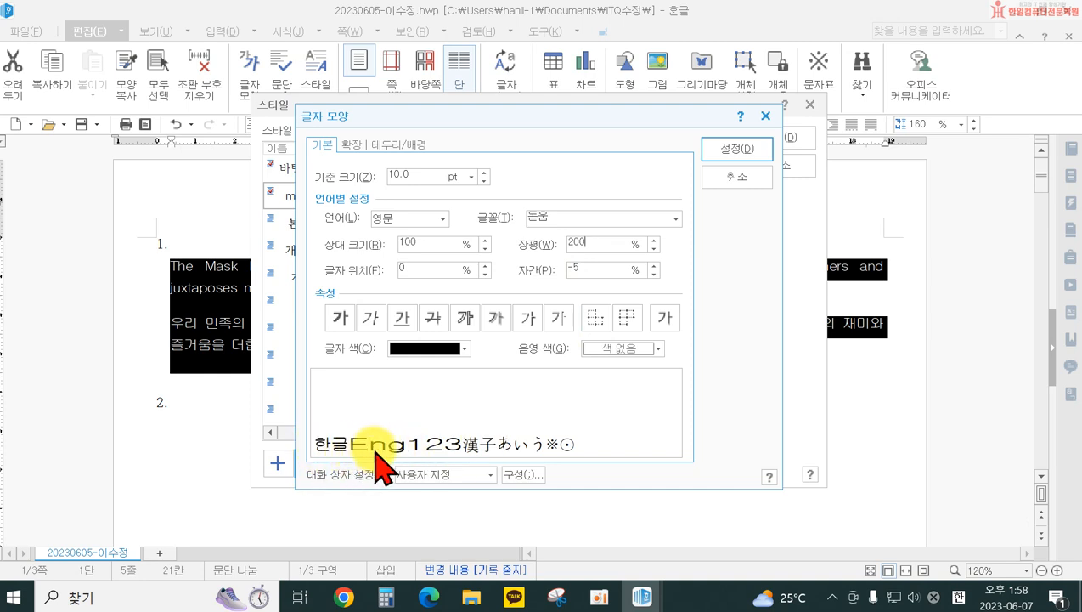
Compare the English text preview by switching the character width (장평) to 100% and back to 200%
double_click(593, 244)
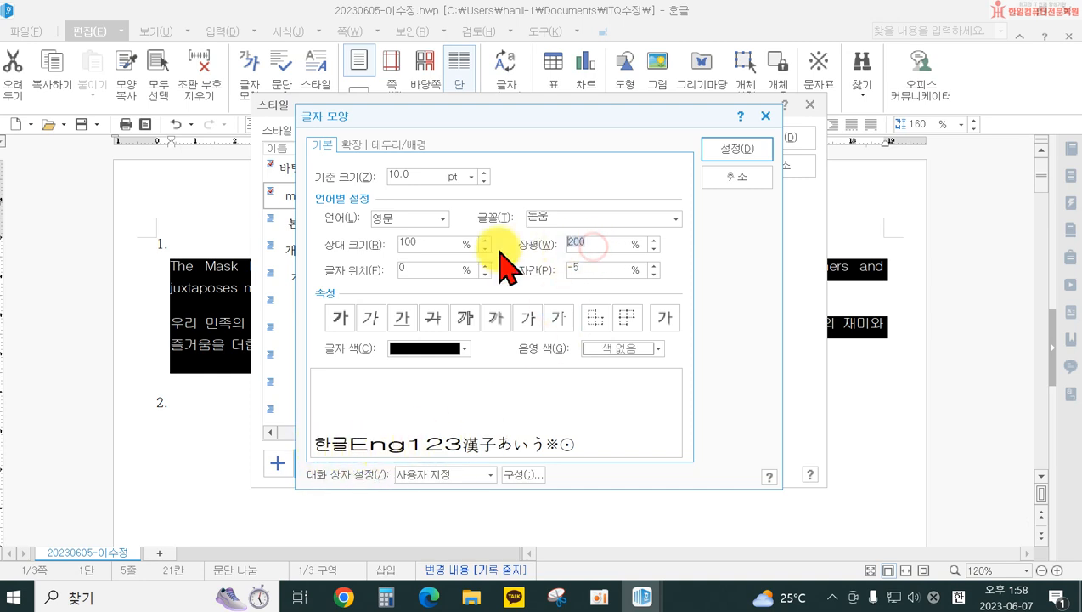
text(100)
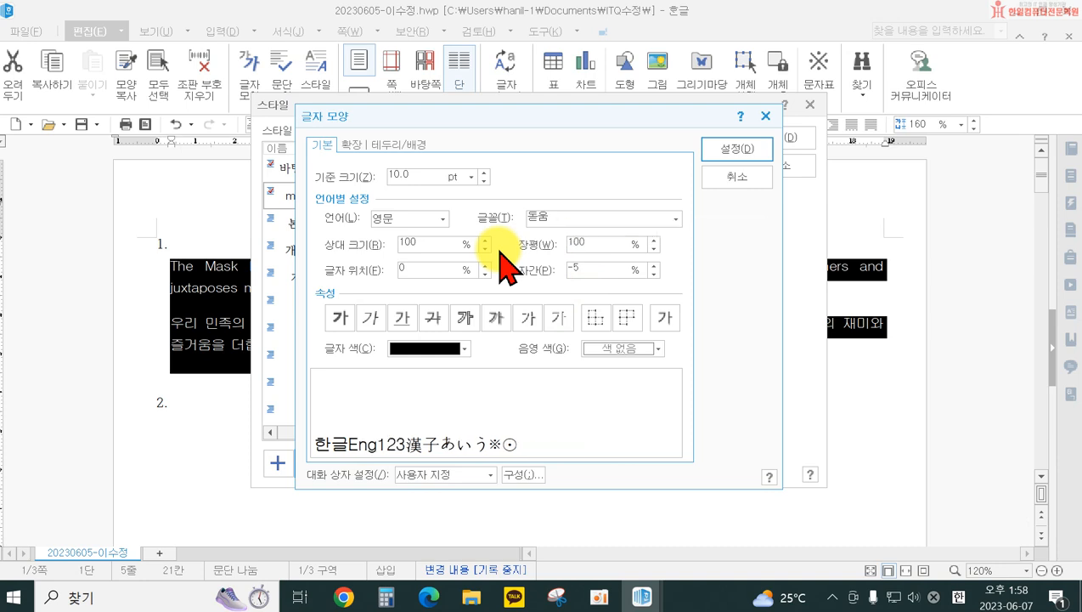
double_click(581, 244)
text(2)
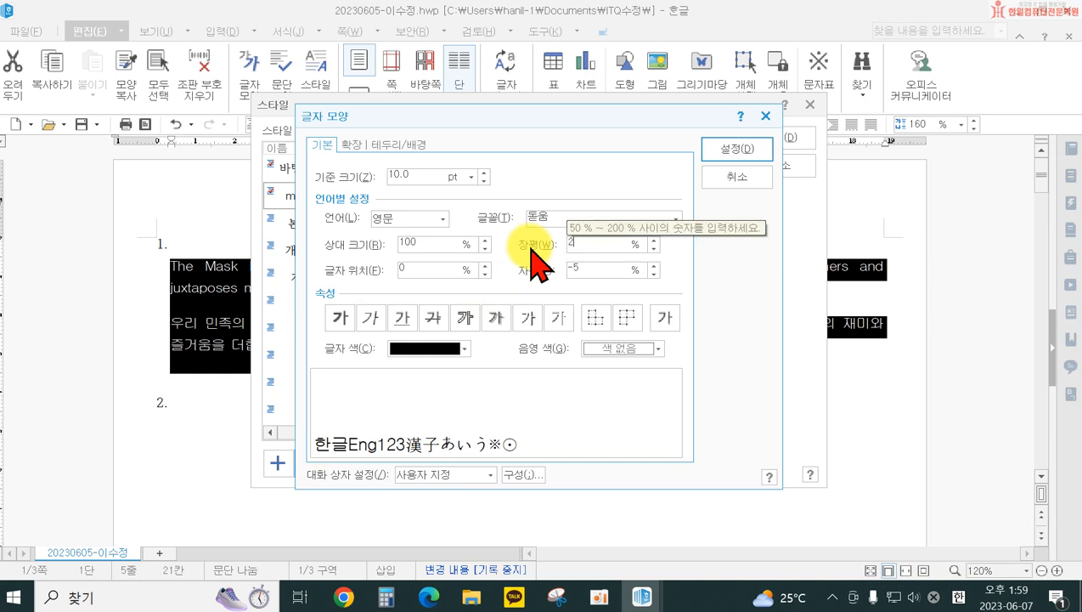
text(00)
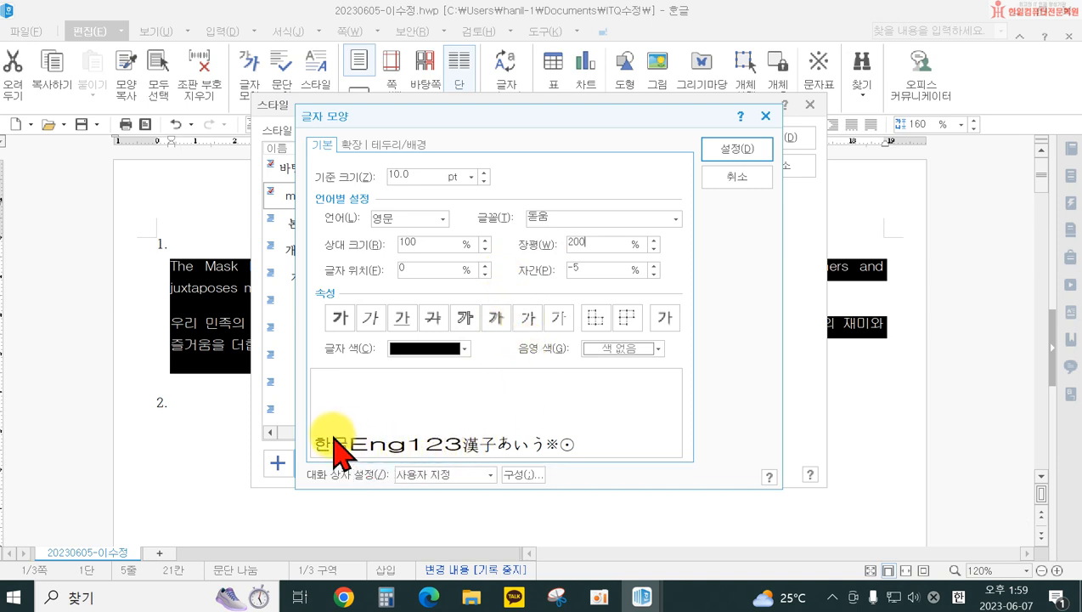
Try a character width (장평) of 50% for the English text and reset it to 105%
drag(583, 245, 556, 254)
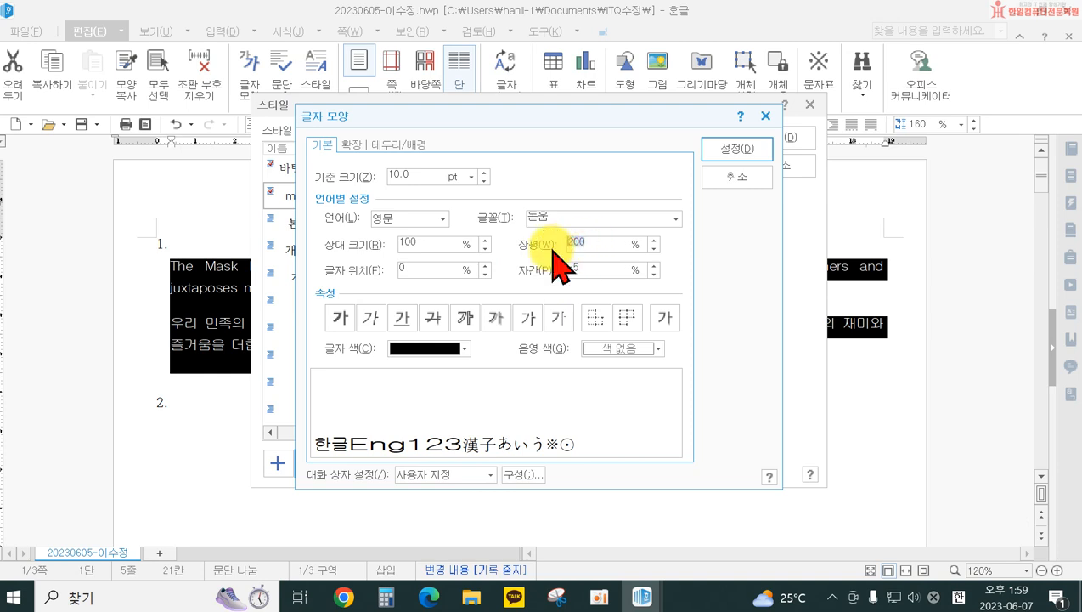
text(50)
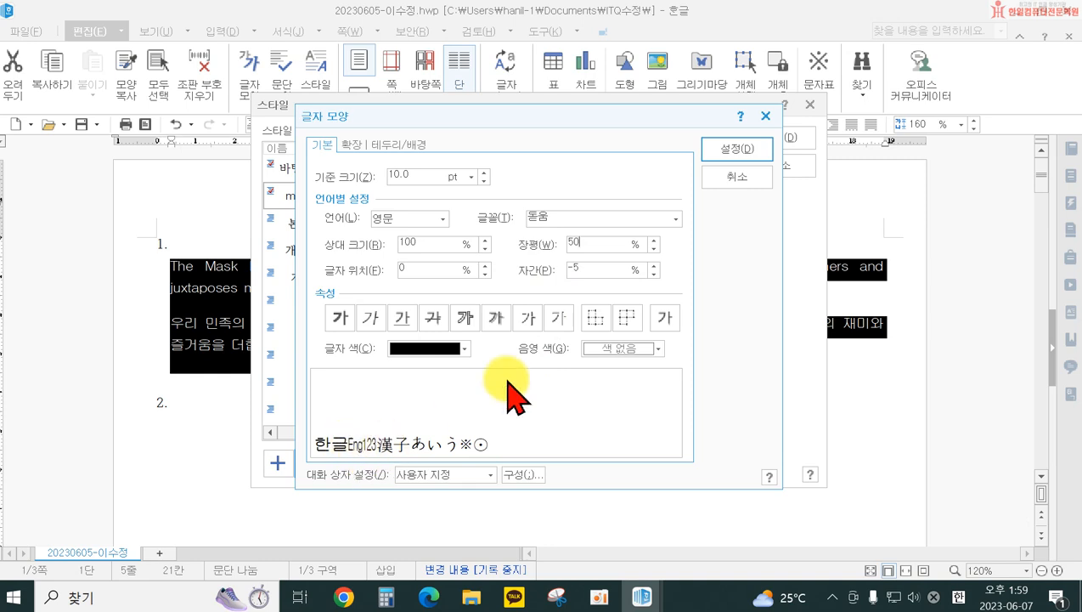
text(-5)
click(587, 242)
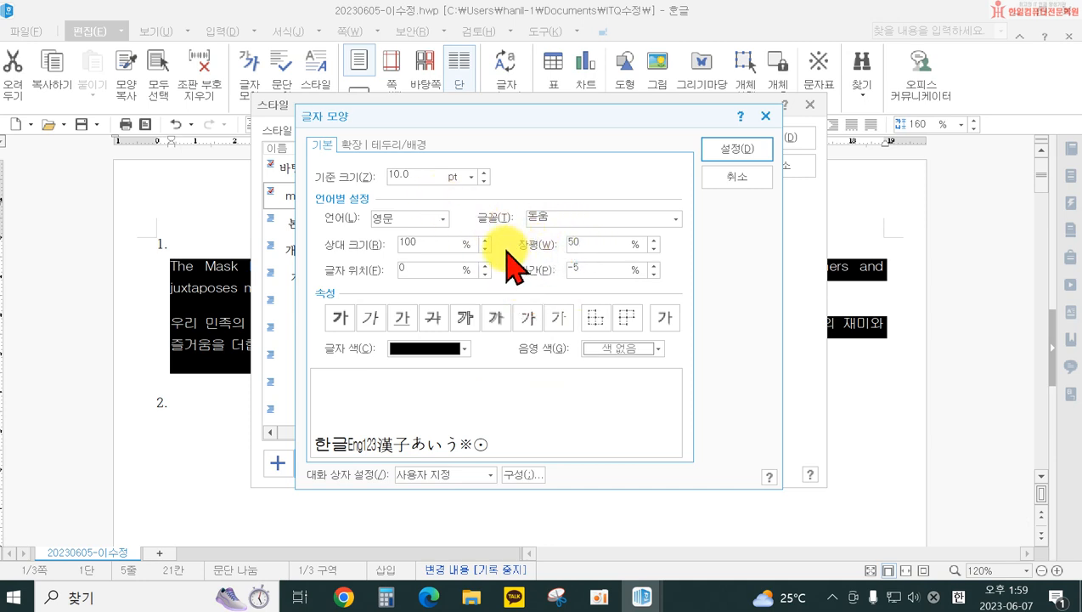
click(586, 243)
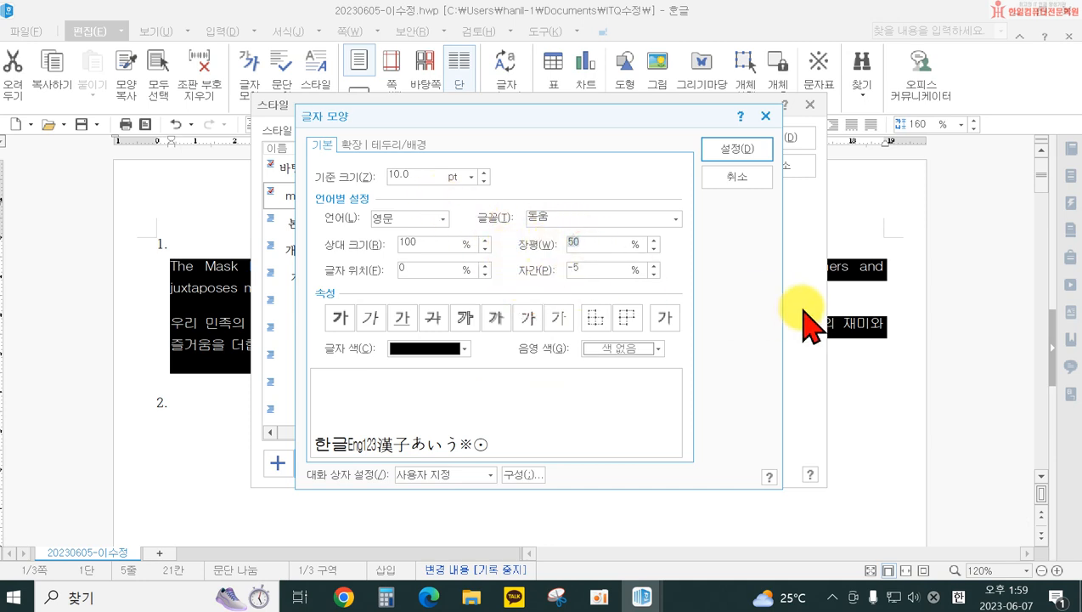
text(105)
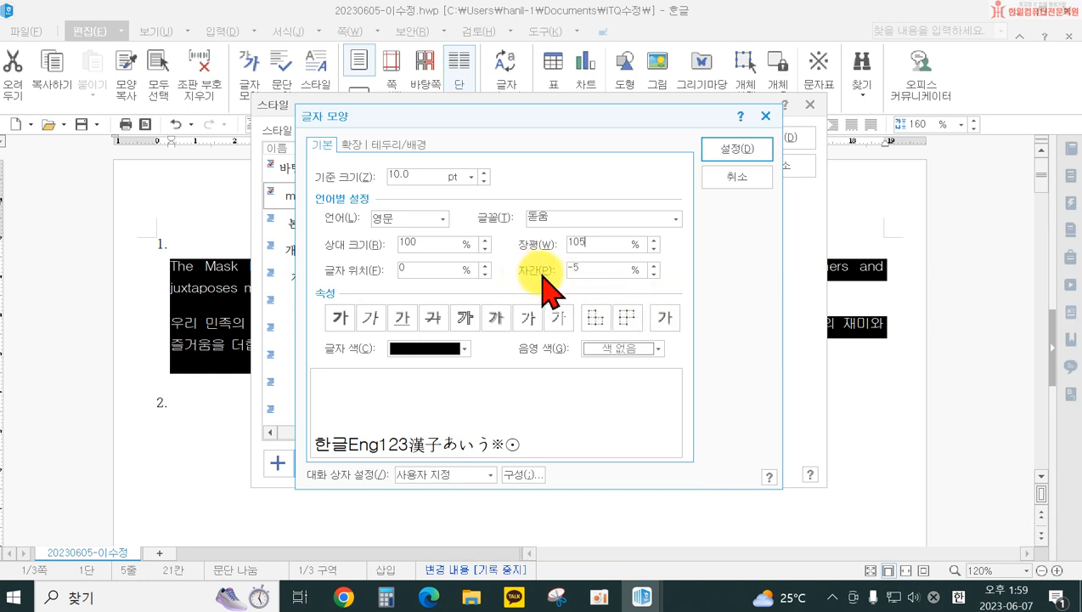
Try letter spacings (자간) of 0%, 50% and -50% for the mask style's English text
drag(593, 267, 573, 268)
text(0)
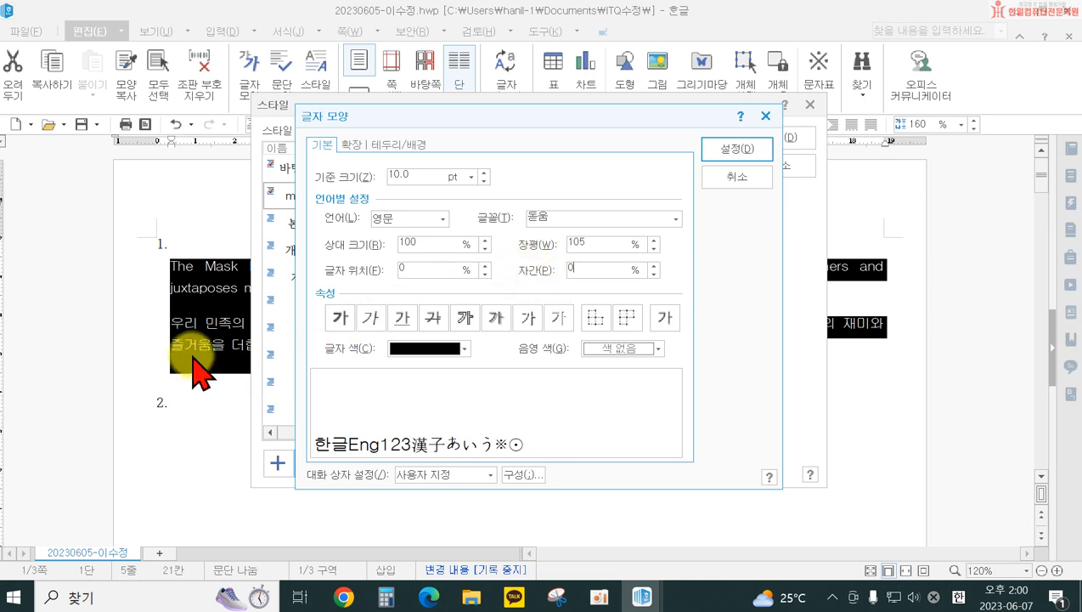
click(588, 272)
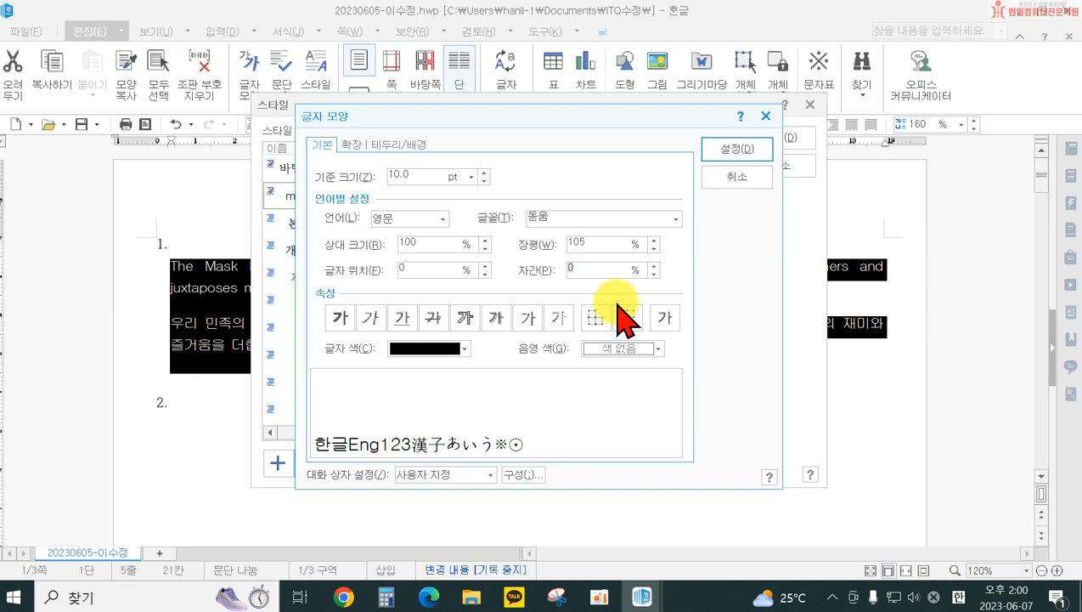
text(50)
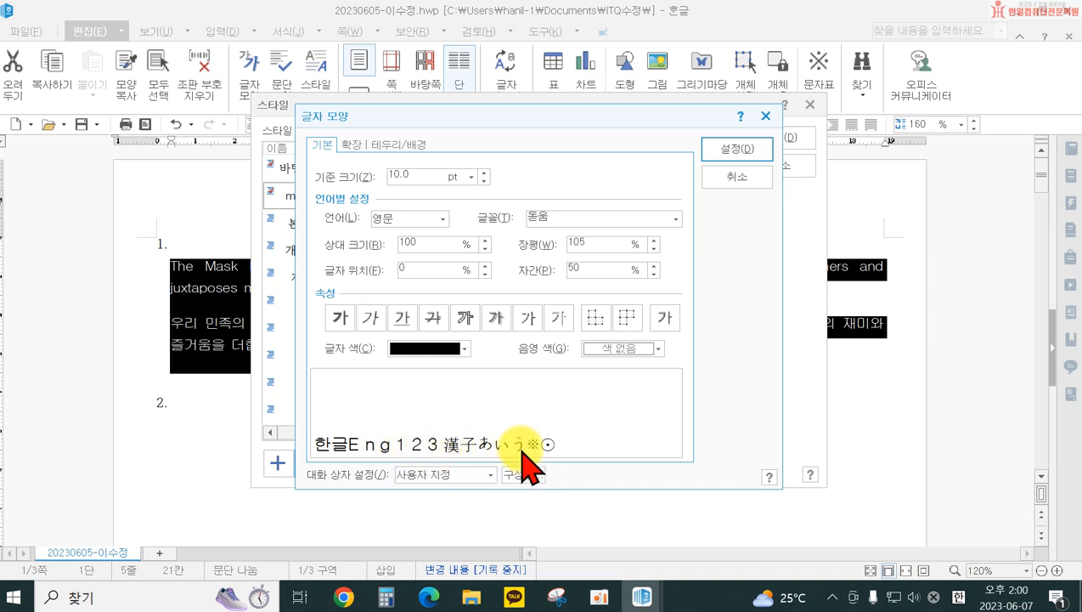
click(570, 268)
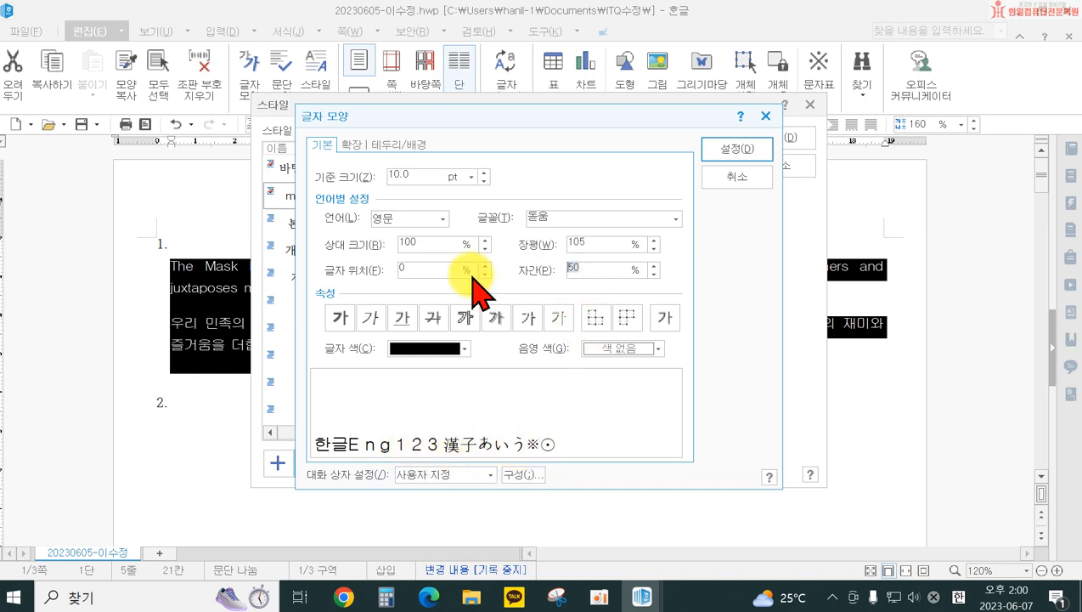
text(-5)
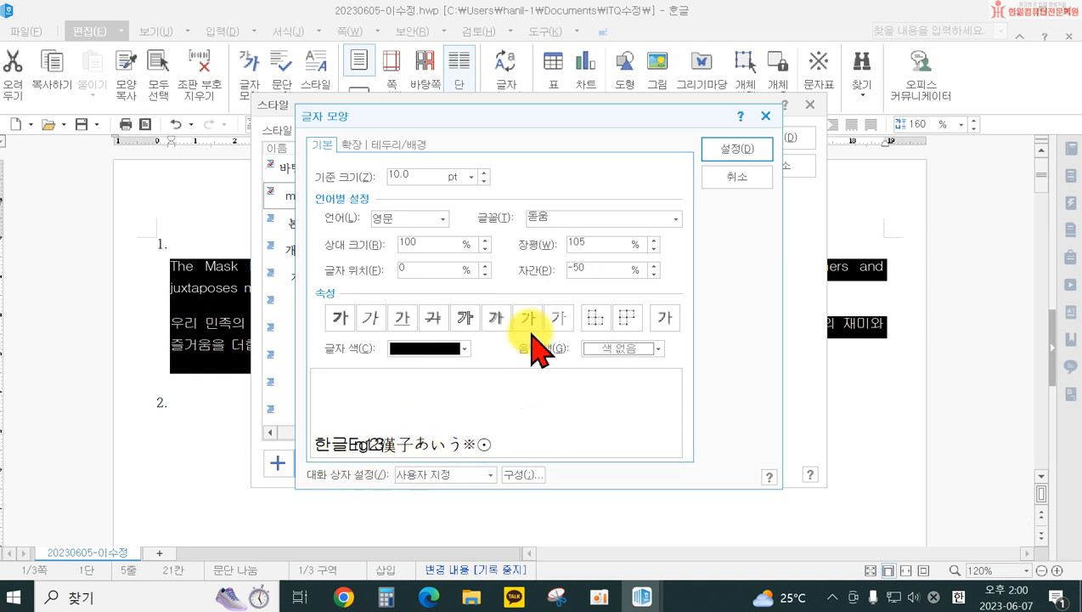
Reset the English letter spacing (자간) to -5% and leave the mask style's editing without saving changes
drag(592, 270, 558, 270)
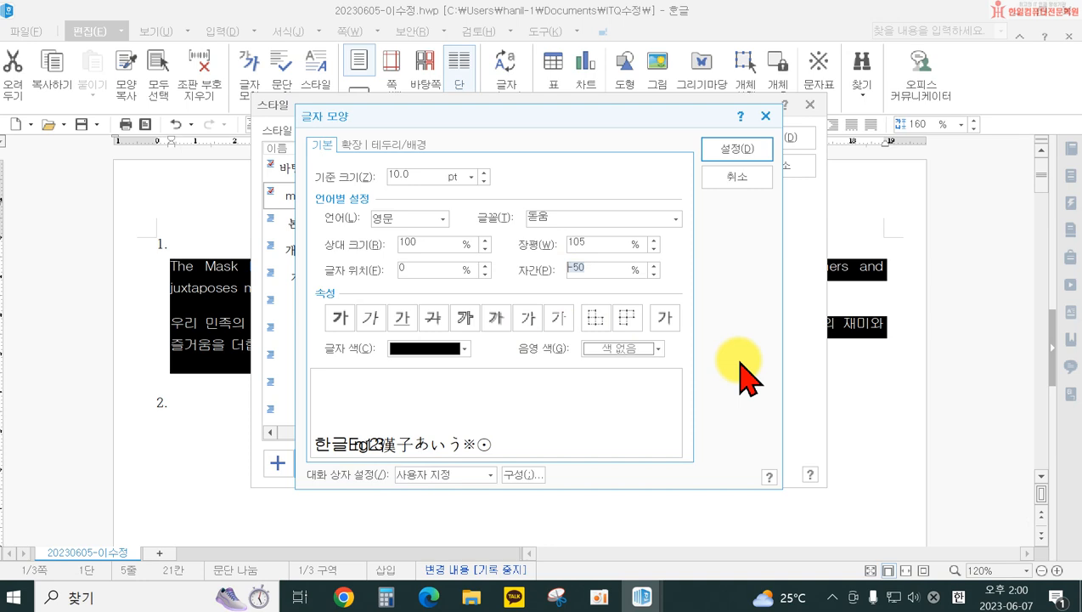
text(-5)
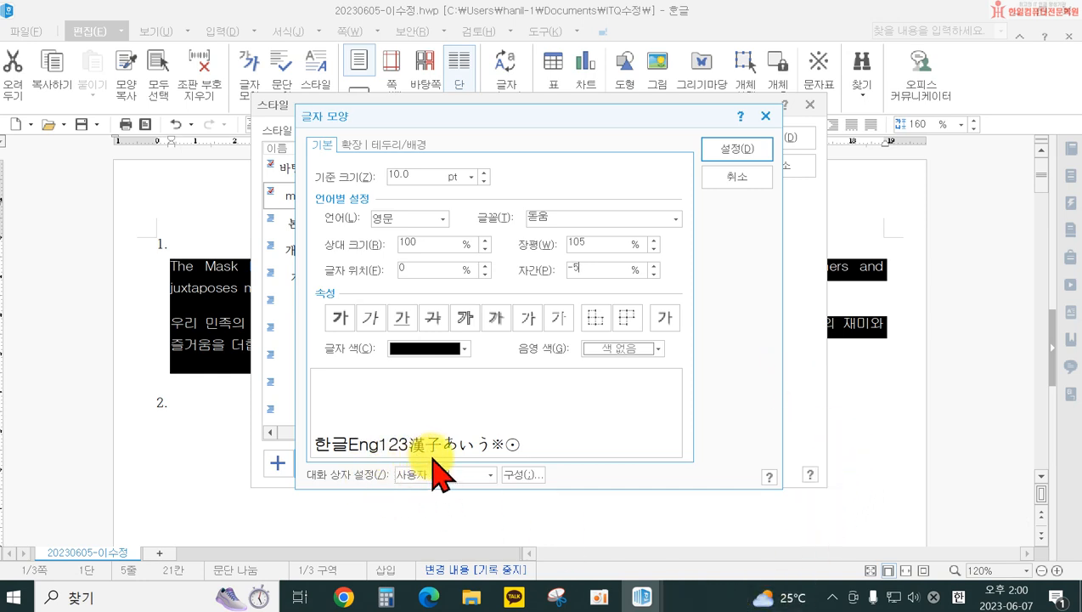
click(732, 149)
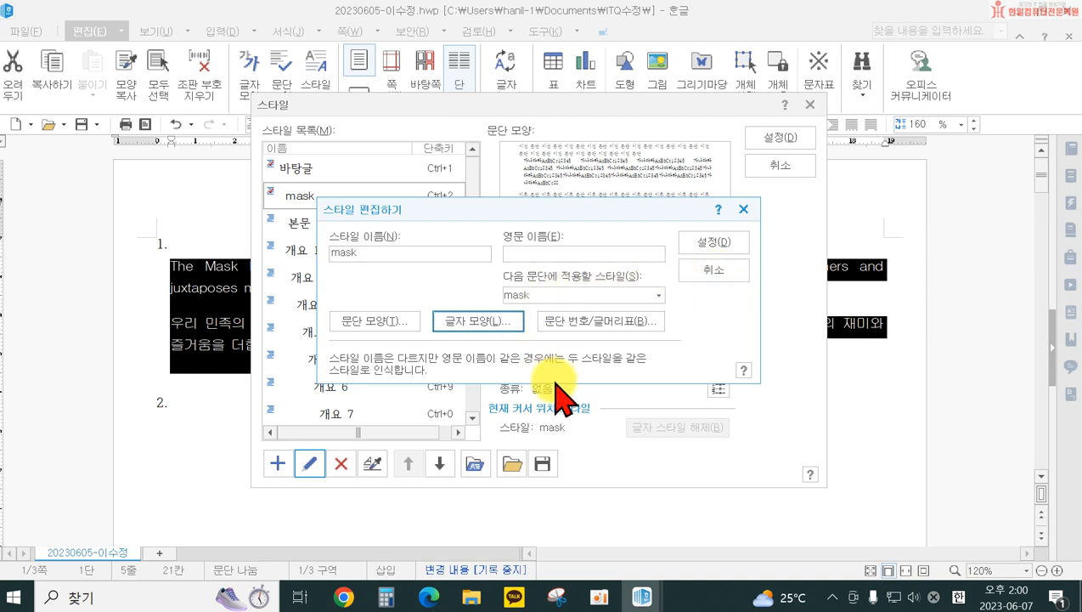
click(711, 270)
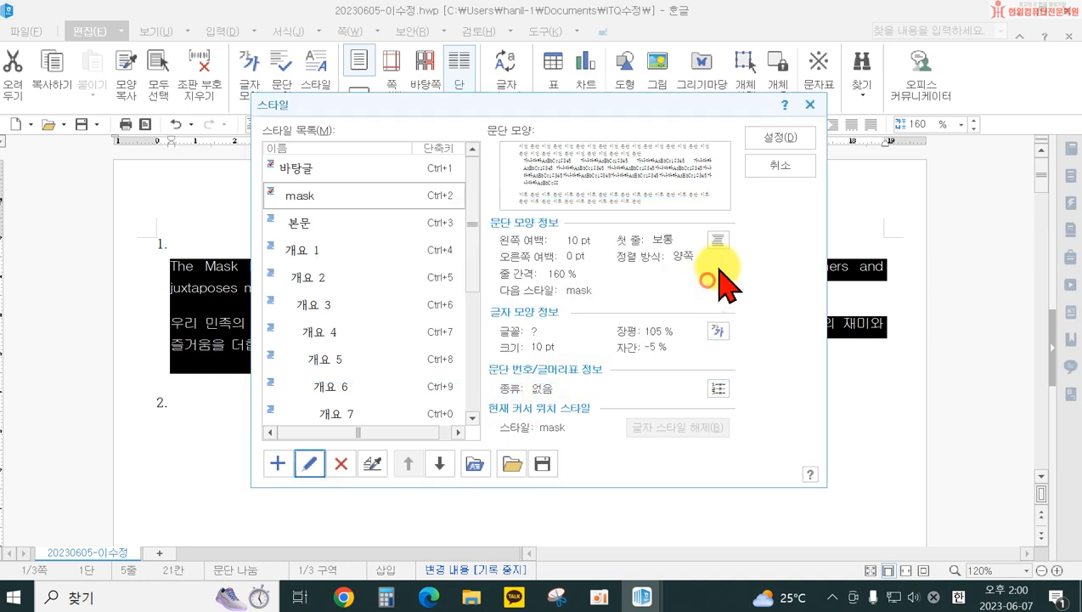
Reopen the style settings for item 1's two paragraphs and review the mask style without changing it
click(782, 174)
click(241, 447)
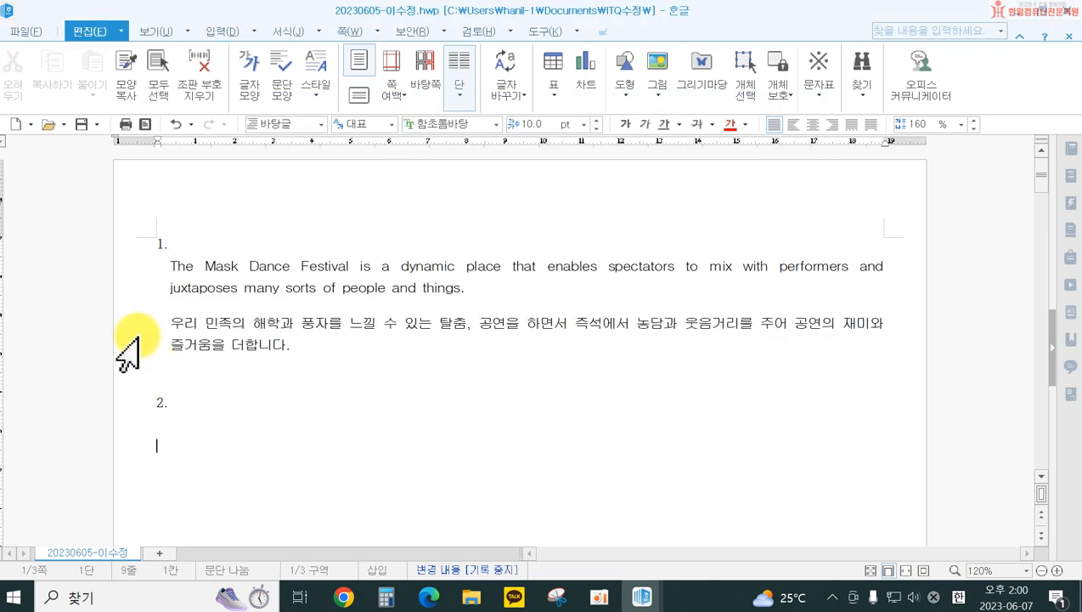
drag(124, 266, 124, 357)
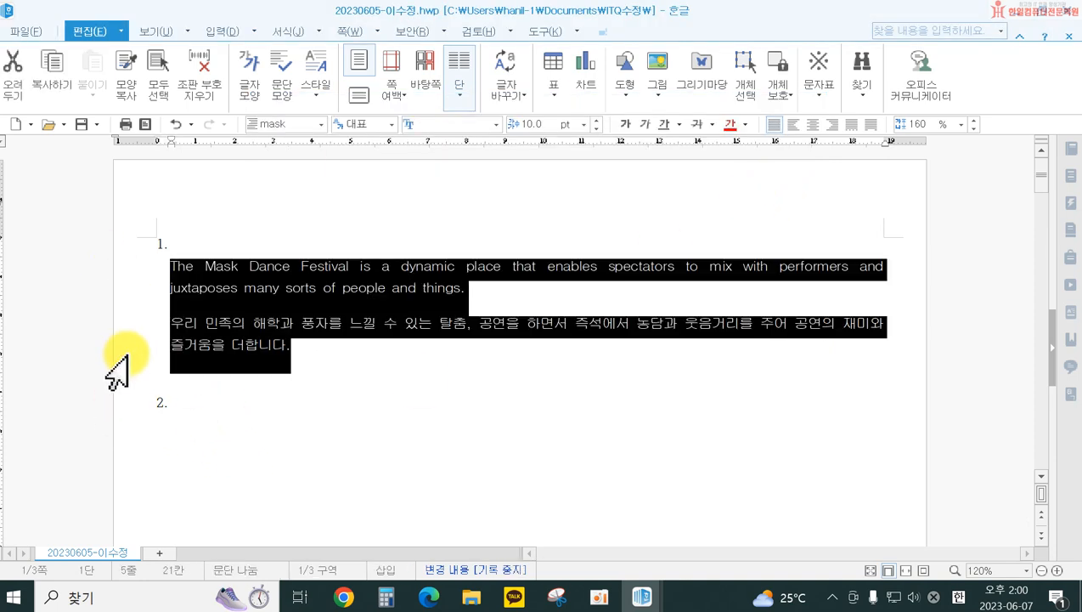
click(315, 75)
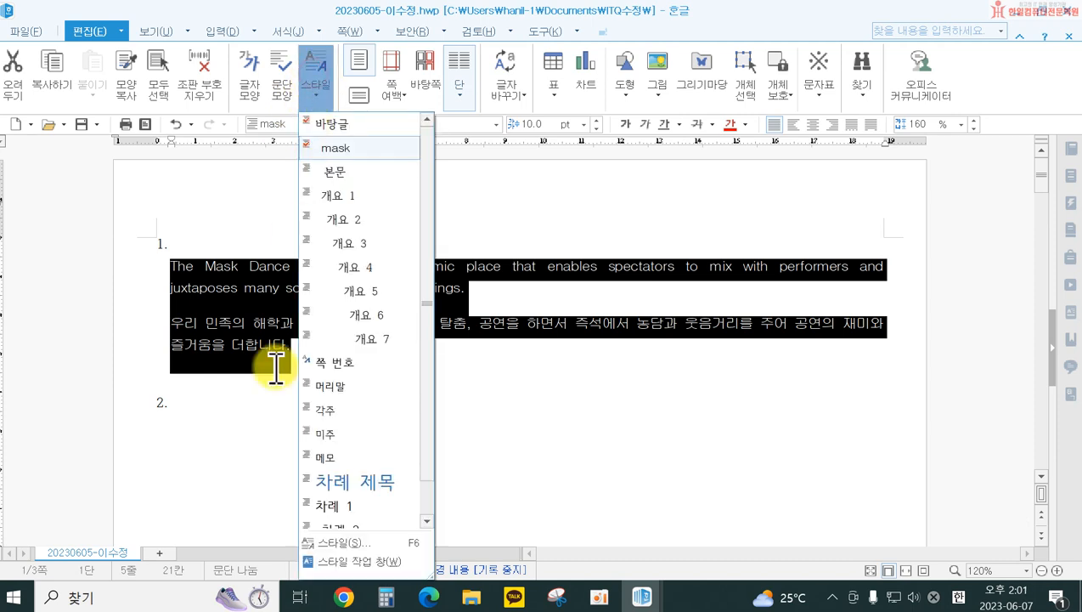
click(345, 541)
click(284, 202)
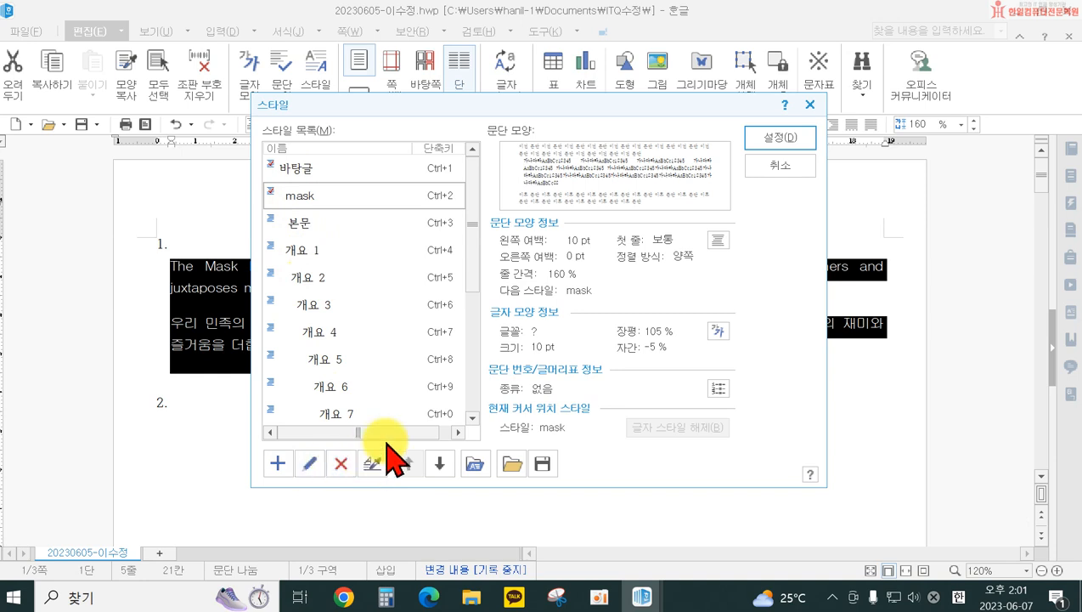
click(780, 166)
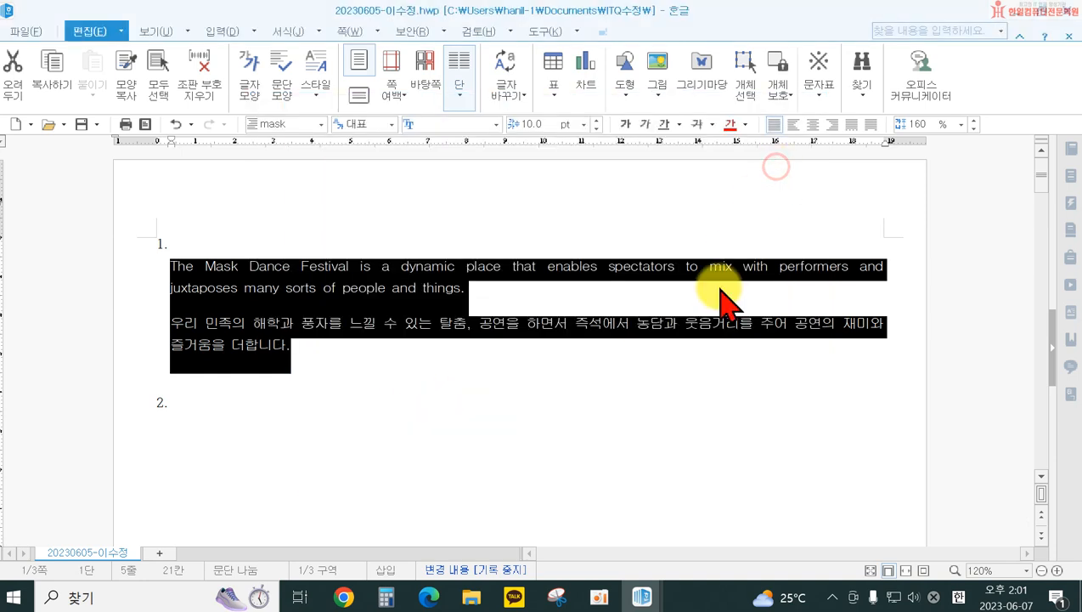
click(699, 391)
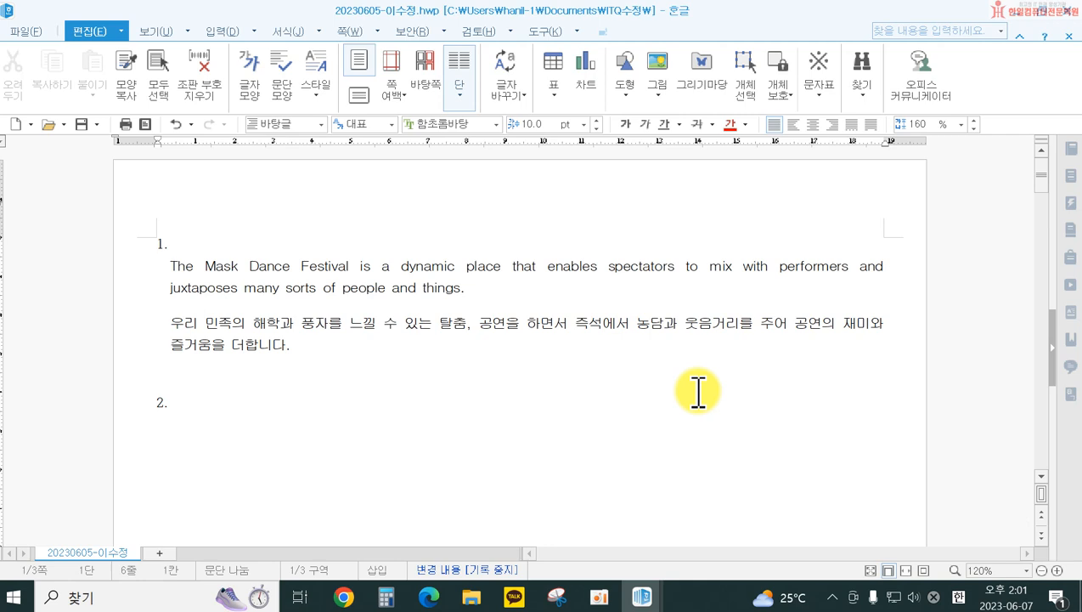
Begin the English paragraph under item 2 with "Water is a common"
scroll(366, 365, down, 1)
click(219, 375)
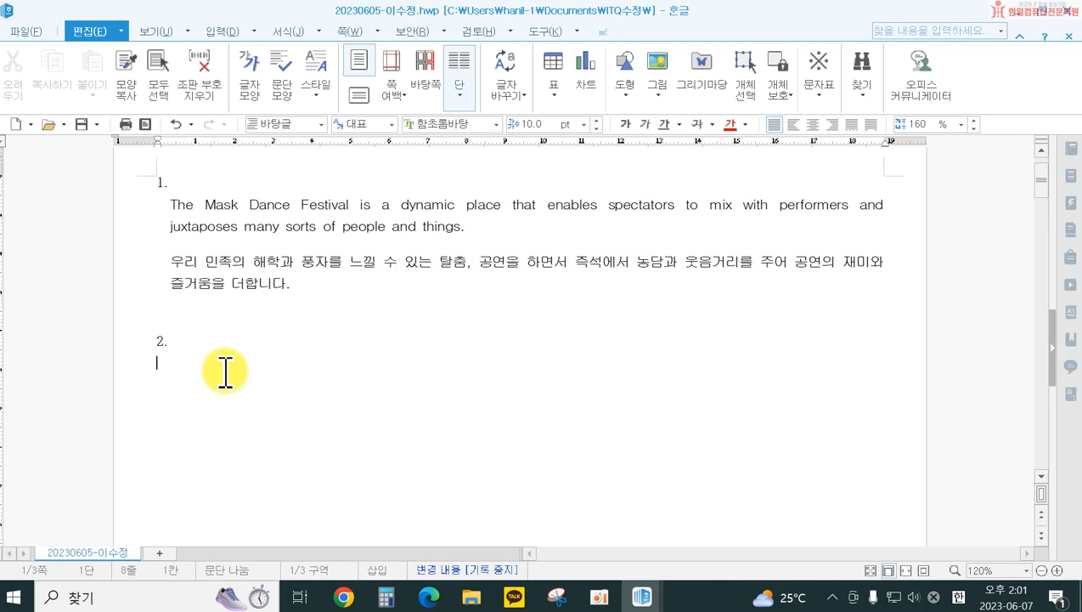
text(ㅈ)
key(BackSpace)
key(Hangul)
text(wat)
key(BackSpace)
key(BackSpace)
text(Water is )
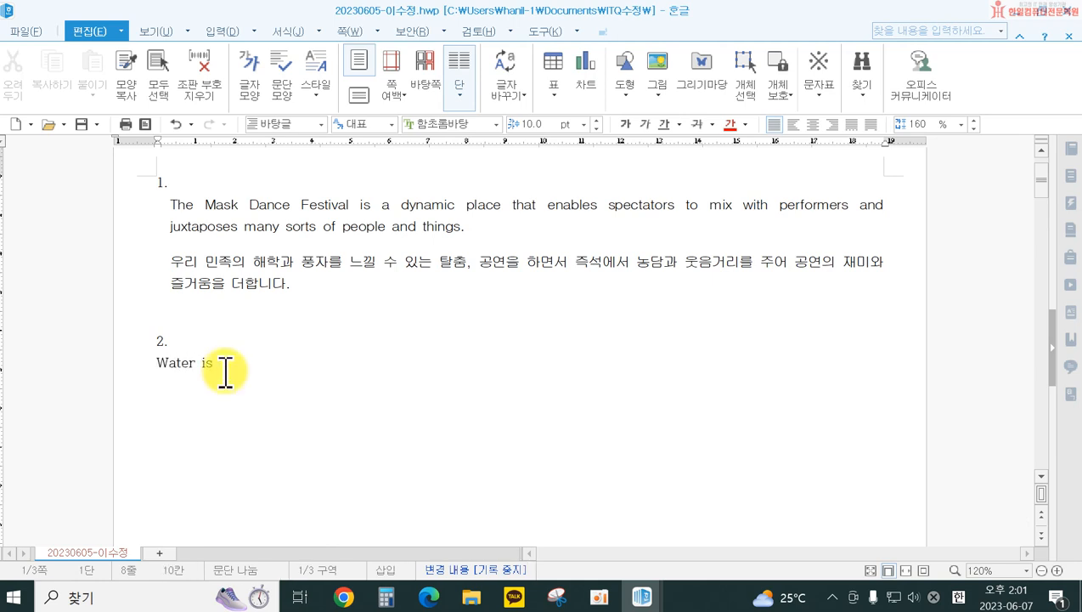
text(a common )
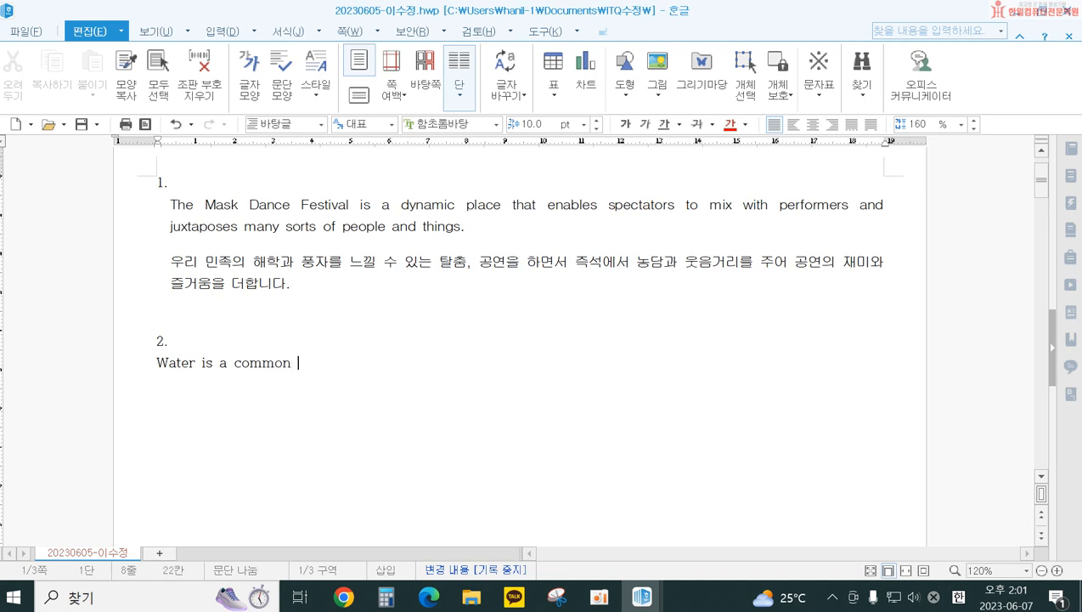
Continue the English sentence under item 2 with "chemical substance"
text(chi)
key(BackSpace)
text(eci)
key(BackSpace)
key(BackSpace)
text(mical substance )
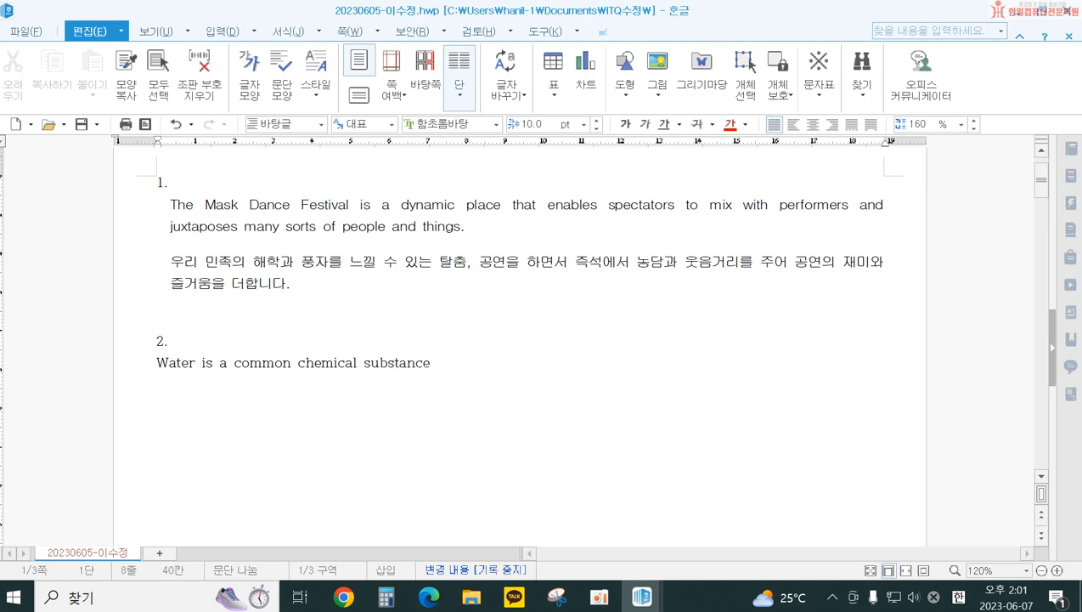
Complete the first English sentence of item 2 with "that is essential to all known froms of life."
text(that is assential to all kwow)
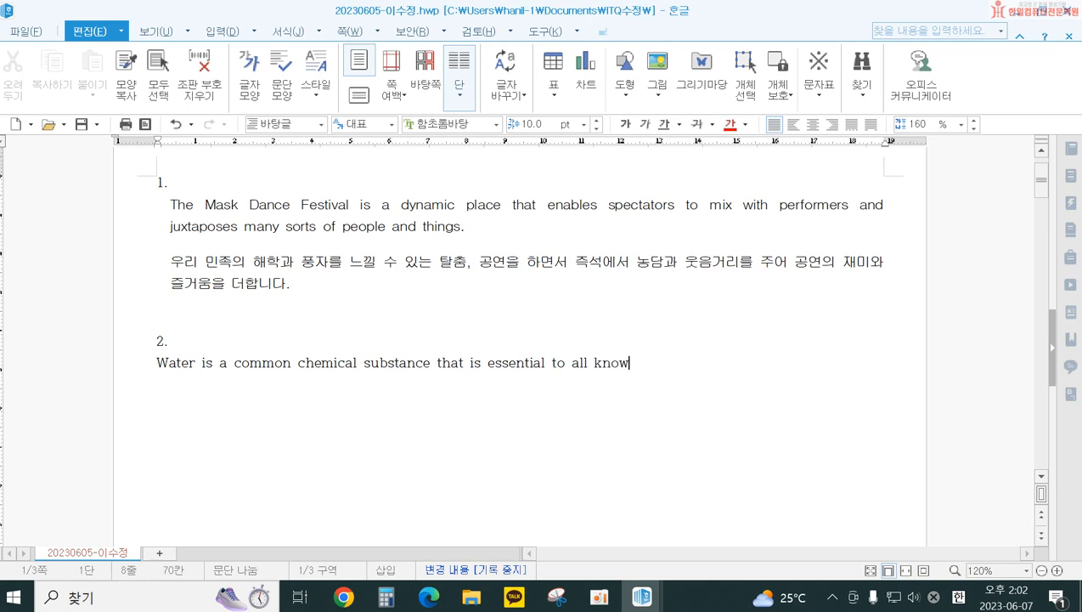
key(BackSpace)
key(BackSpace)
text(wn)
key(BackSpace)
key(BackSpace)
text(own)
text( from)
text(s of)
text(ive.)
key(BackSpace)
key(BackSpace)
key(BackSpace)
text(fe.)
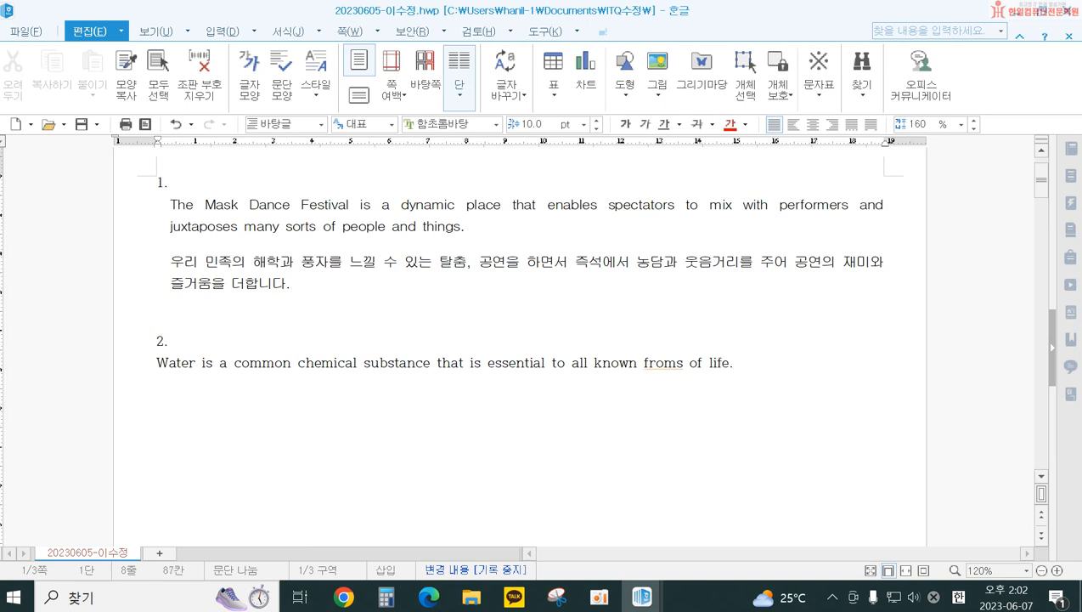
Add the second English sentence to item 2: "About 70% of the fat free mass of the human bodys is made of water."
text( About 70% of )
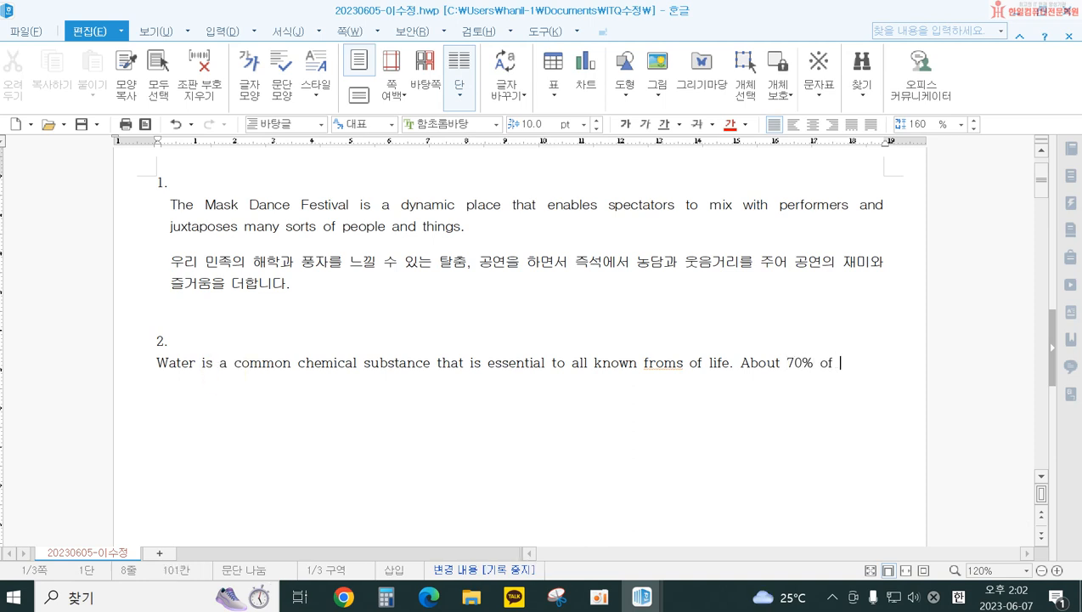
text(the fat)
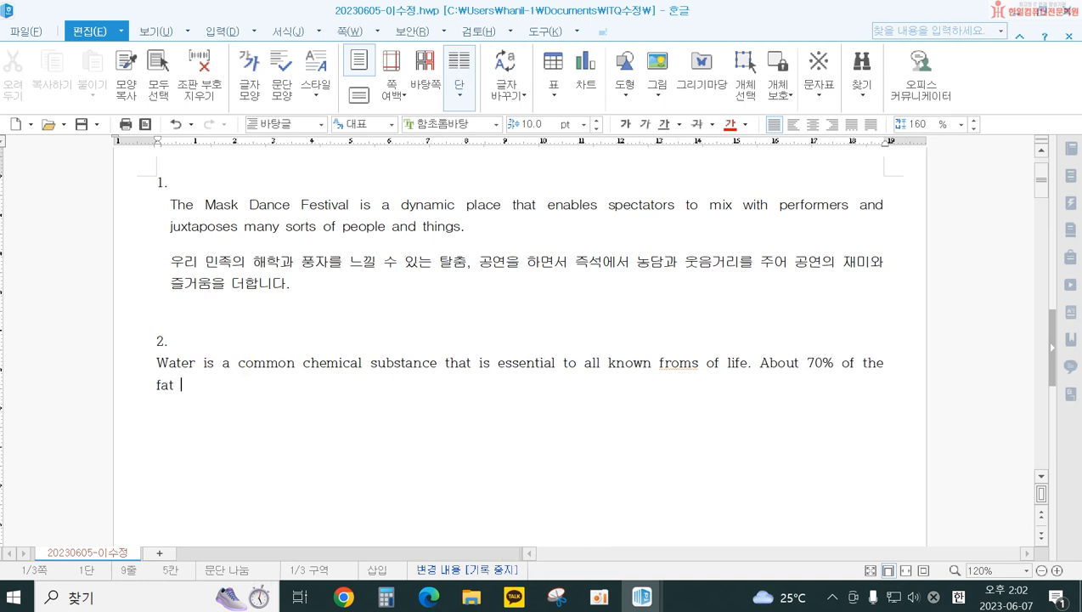
text(fre)
key(BackSpace)
text(re)
key(BackSpace)
key(BackSpace)
text(ee mass of)
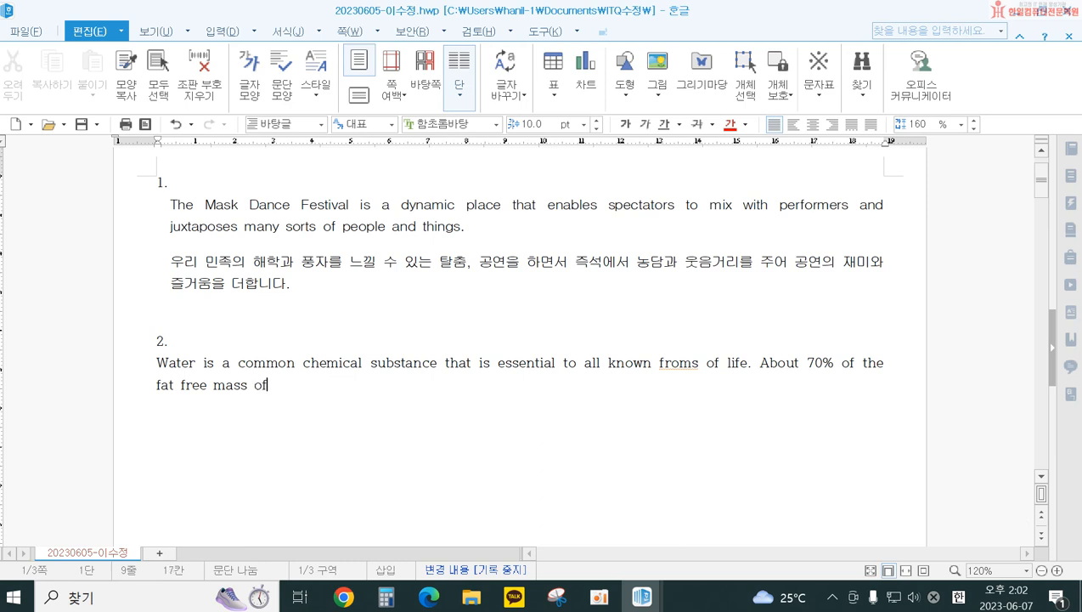
text( the human bodys)
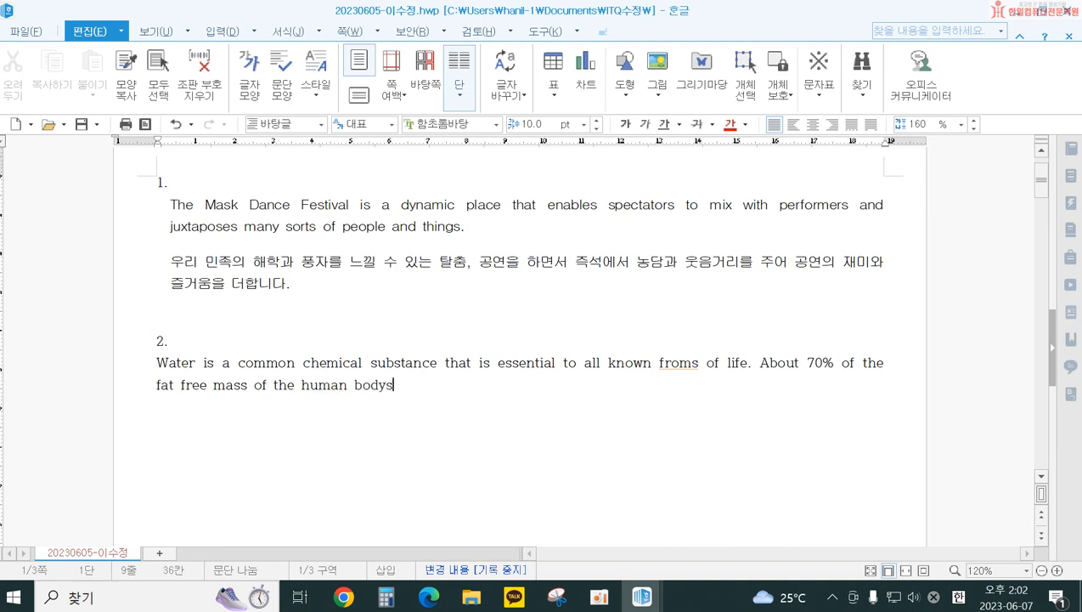
text( is made of )
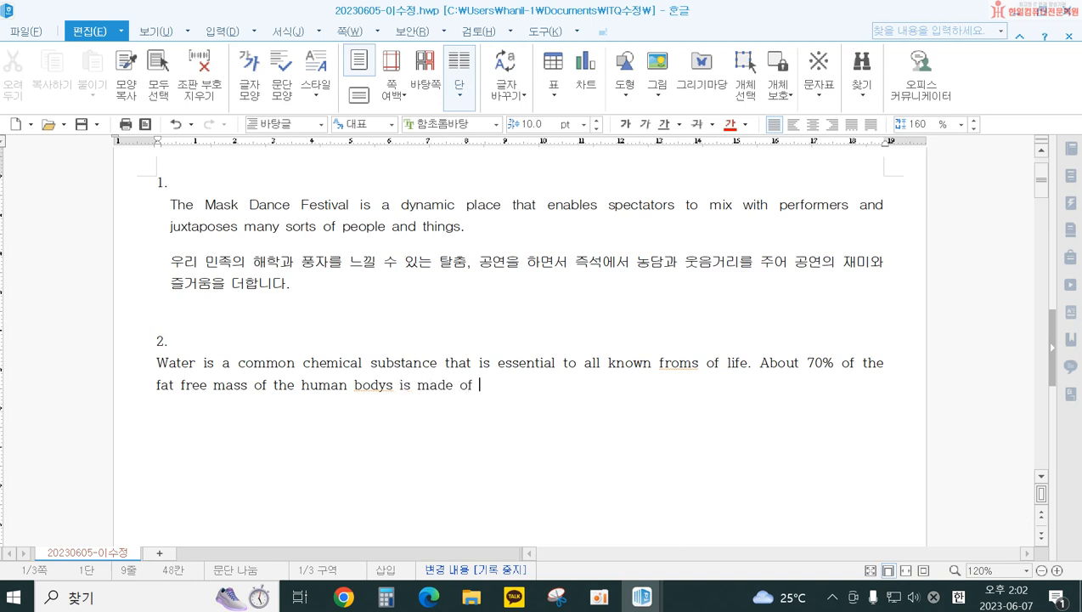
text(water.)
Start a Korean paragraph below the English text of item 2 with "물은 알려진"
key(Return)
text(물은 알려져)
key(BackSpace)
key(BackSpace)
key(BackSpace)
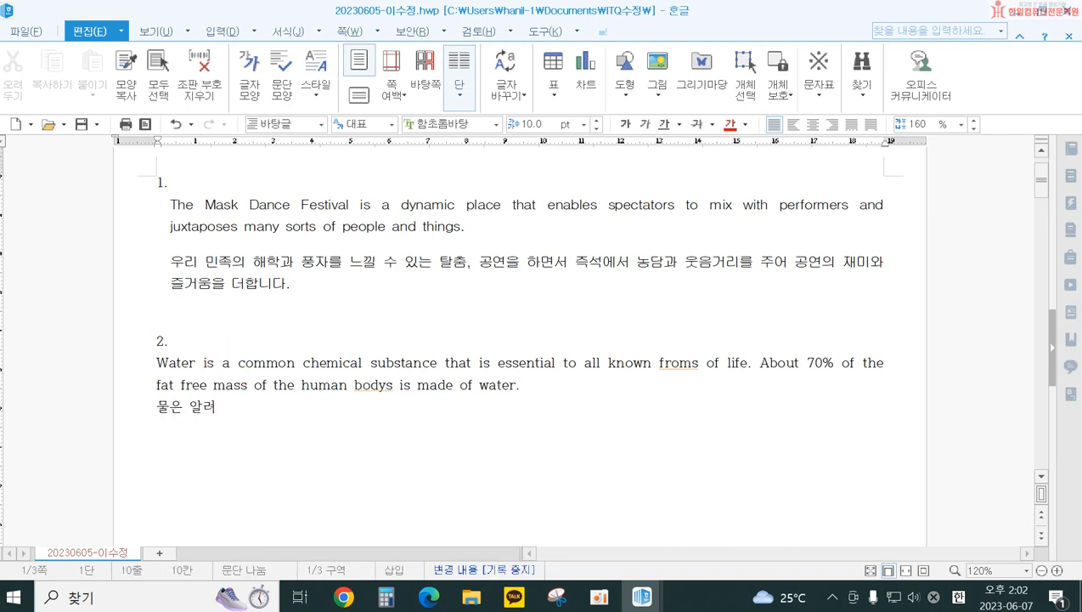
text(려진)
Correct "bodys" to "body" in the second English sentence of item 2
key(Right)
key(Right)
key(Right)
key(Right)
key(Right)
key(Right)
key(Right)
key(Right)
key(Right)
key(Right)
key(Right)
key(Right)
key(Right)
key(Right)
key(Right)
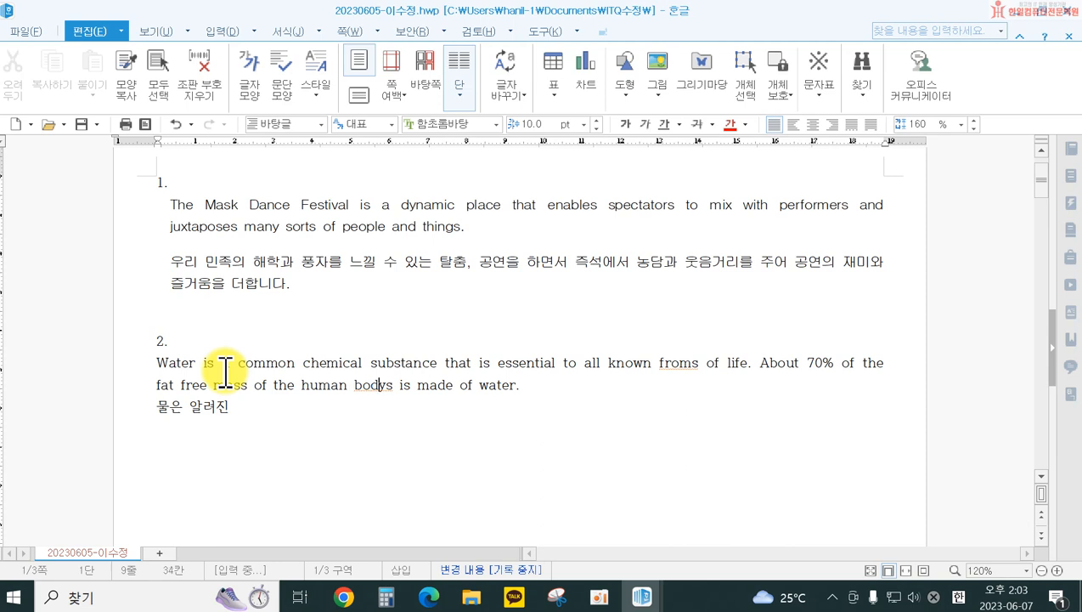
key(Delete)
Continue the Korean paragraph of item 2 with "모든 생명체에 필수적인 화학물질입니다. 인체의 질량의 약 70%가"
key(Down)
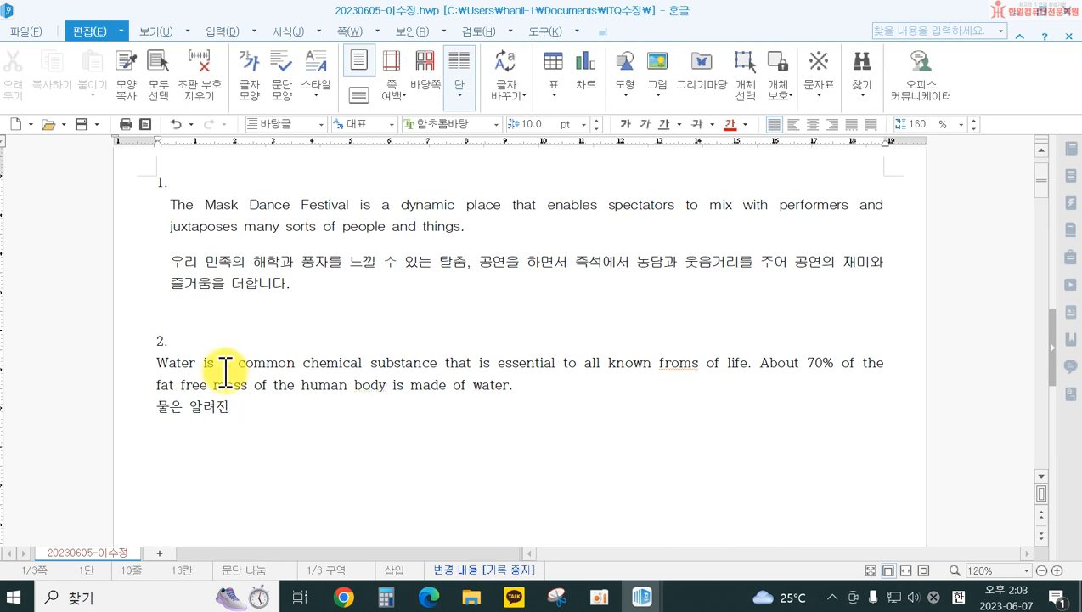
text(모든 생명체에 필수적인 화학물ㅈ질입니다. 인체의 질ㄹ)
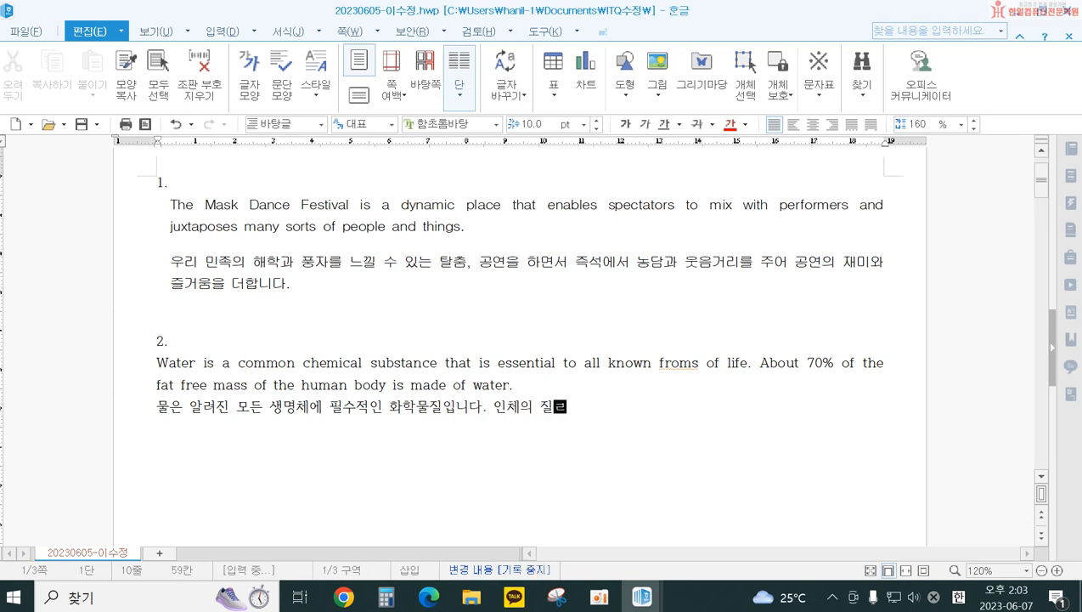
text(량의 약 70%가)
Correct the misspelled "froms" to "forms" in the first English sentence of item 2
key(Up)
key(Up)
key(Right)
key(Right)
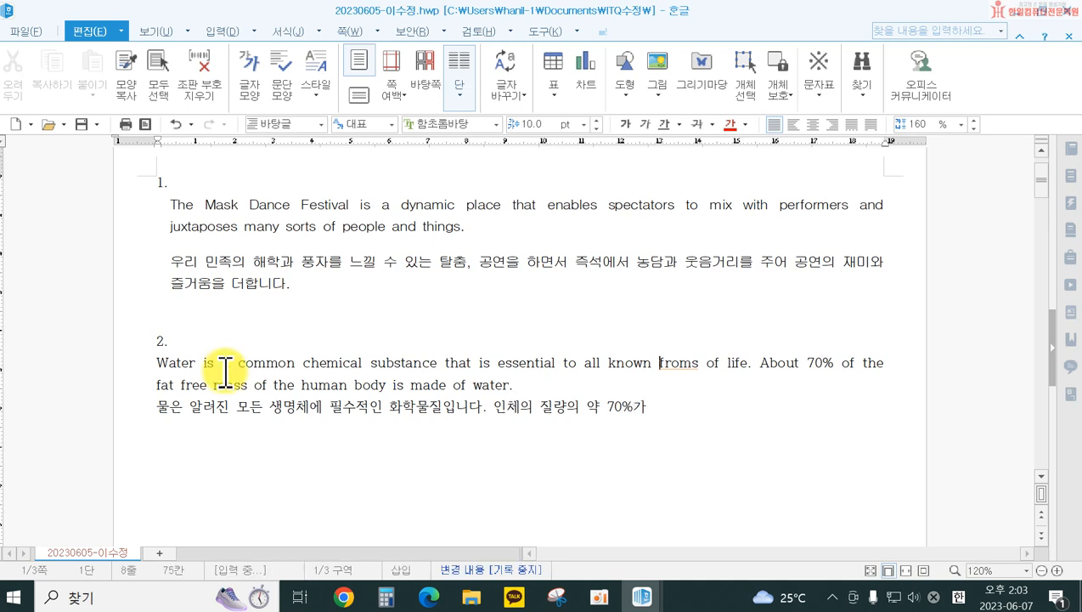
key(Right)
key(Delete)
key(Right)
text(ㄱ)
key(Down)
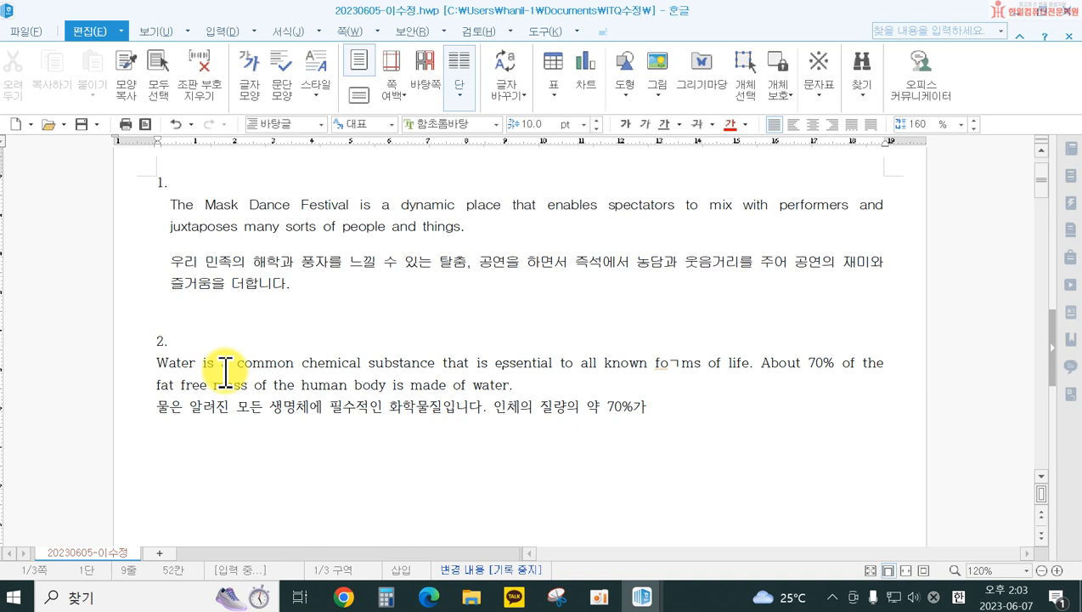
key(Right)
key(Right)
key(Right)
key(Right)
key(Right)
key(Right)
key(Right)
key(Right)
key(Right)
key(Right)
key(Right)
key(Right)
key(Right)
key(Right)
key(Right)
key(Right)
key(Right)
key(Right)
key(Right)
key(Right)
key(Right)
key(Right)
key(Delete)
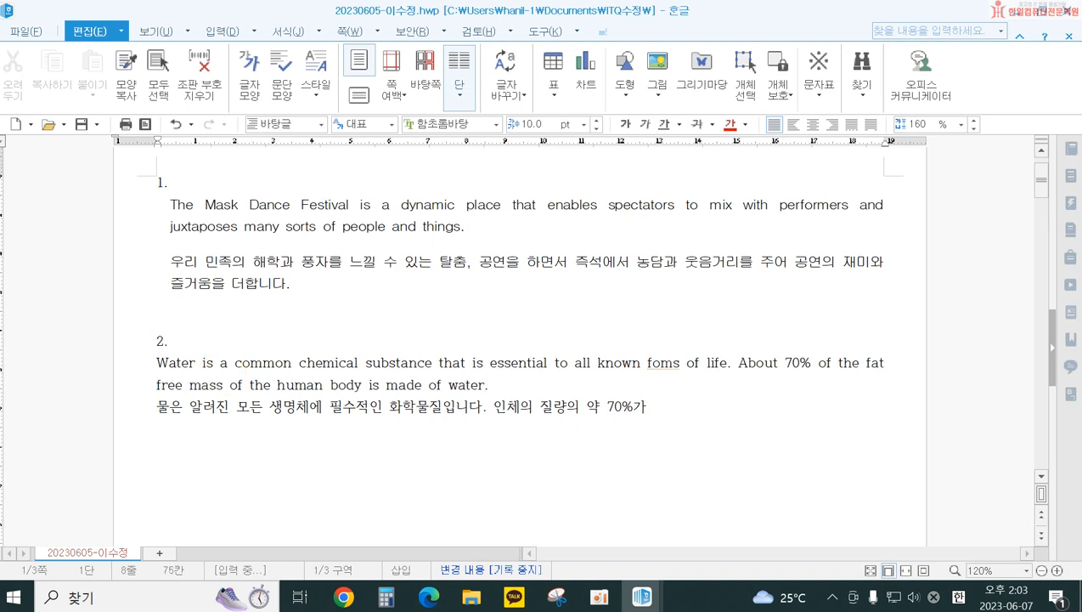
text(r)
Finish the Korean paragraph of item 2 with "물로 구성되어 있습니다."
key(Down)
key(Down)
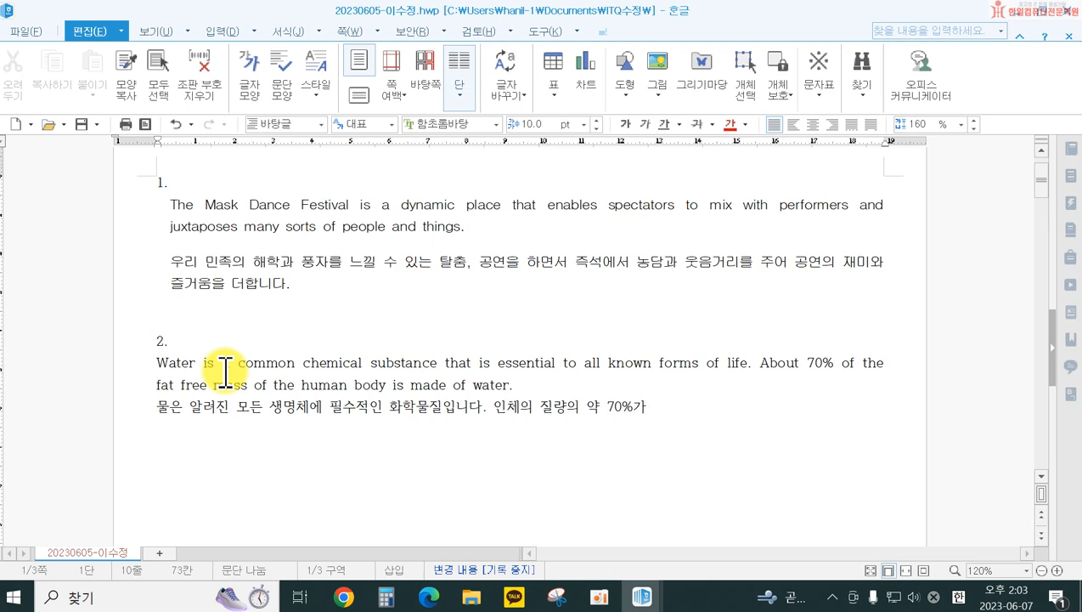
text(물로 구성되어)
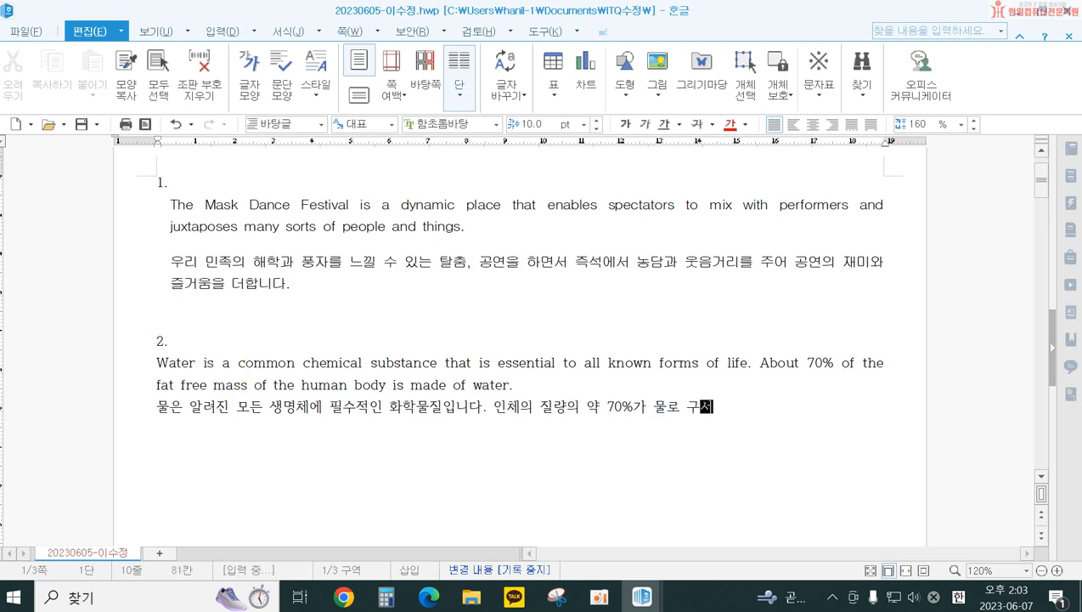
text( 있습니다.)
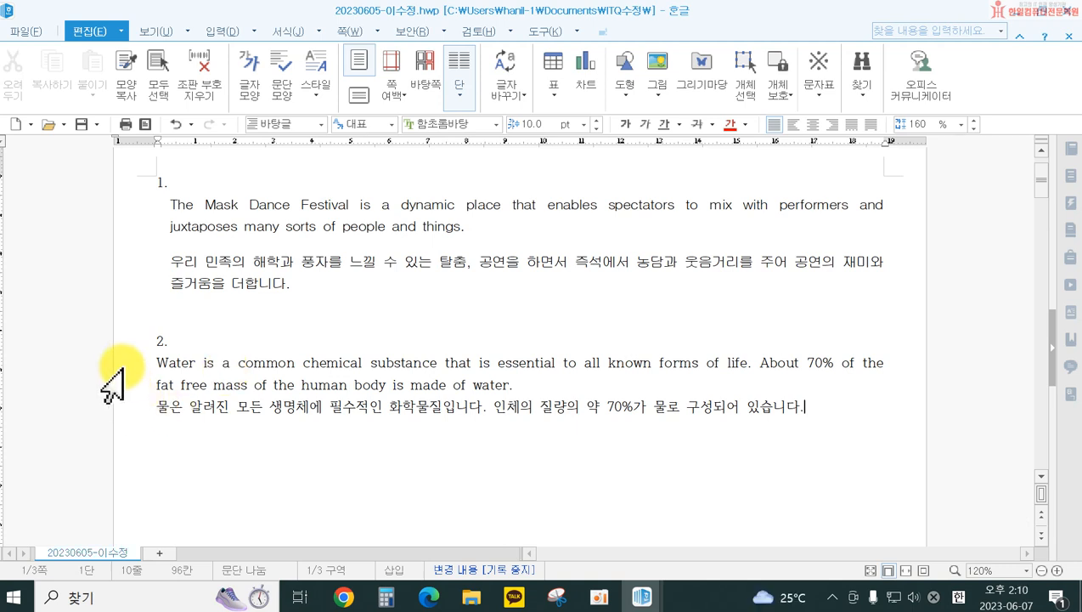
Start a new paragraph style named "water" with item 2's English and Korean text selected
drag(113, 363, 109, 429)
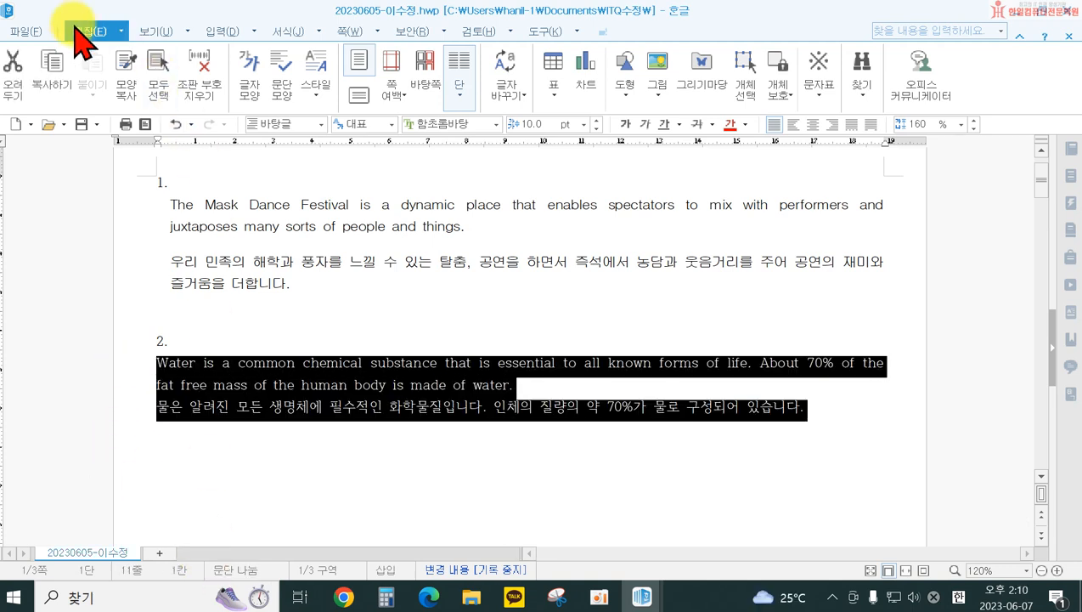
click(311, 66)
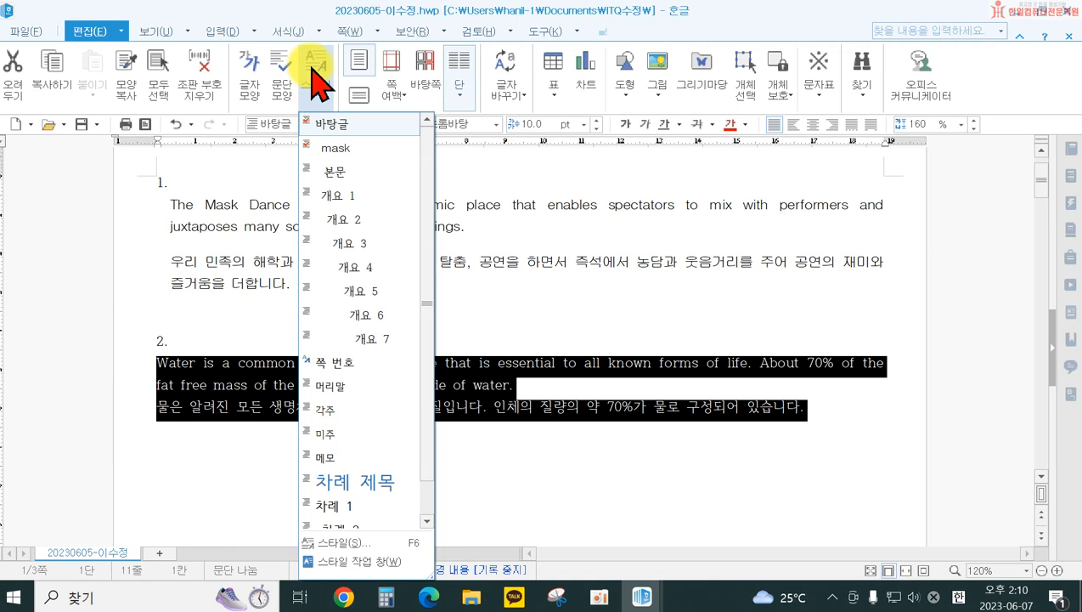
click(337, 538)
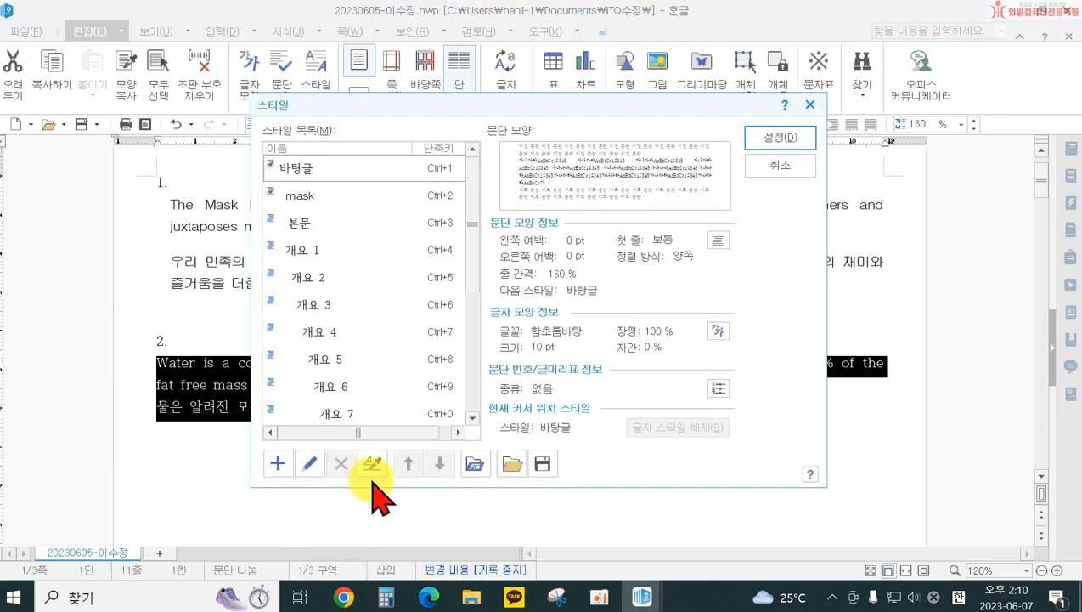
click(283, 473)
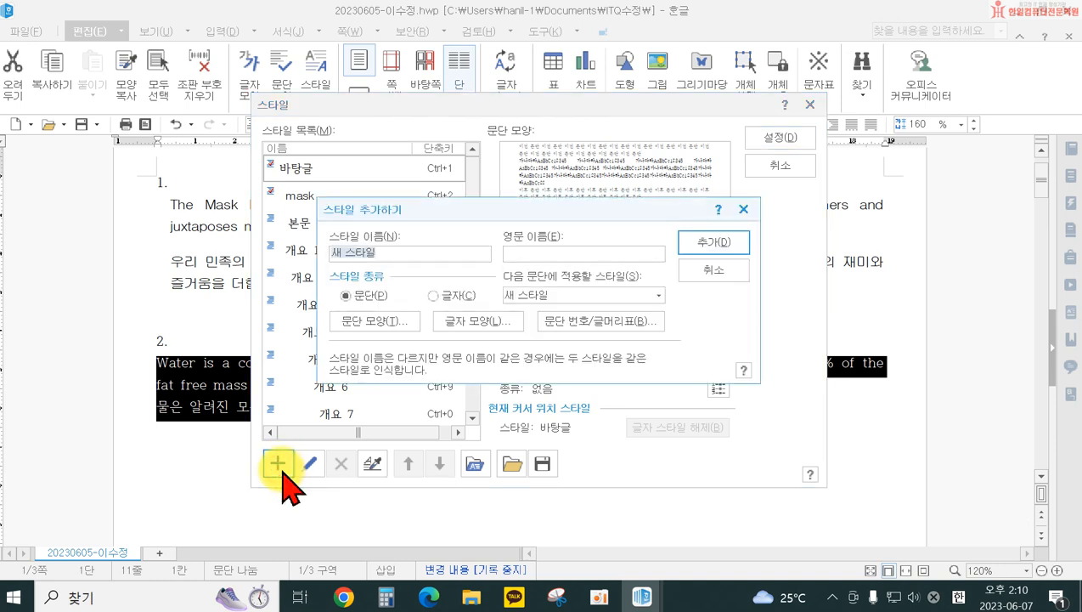
text(ㅈㅁㅅ)
key(BackSpace)
key(BackSpace)
key(BackSpace)
key(Hangul)
text(water)
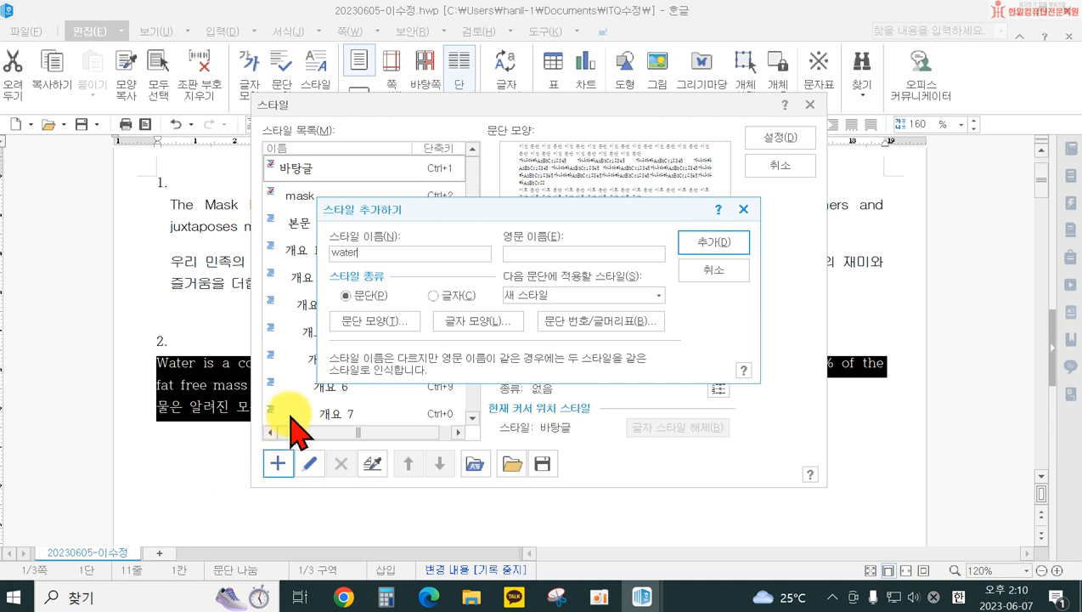
Set the "water" style's paragraph format to a 10 pt first-line indent and 5 pt spacing below the paragraph
click(368, 321)
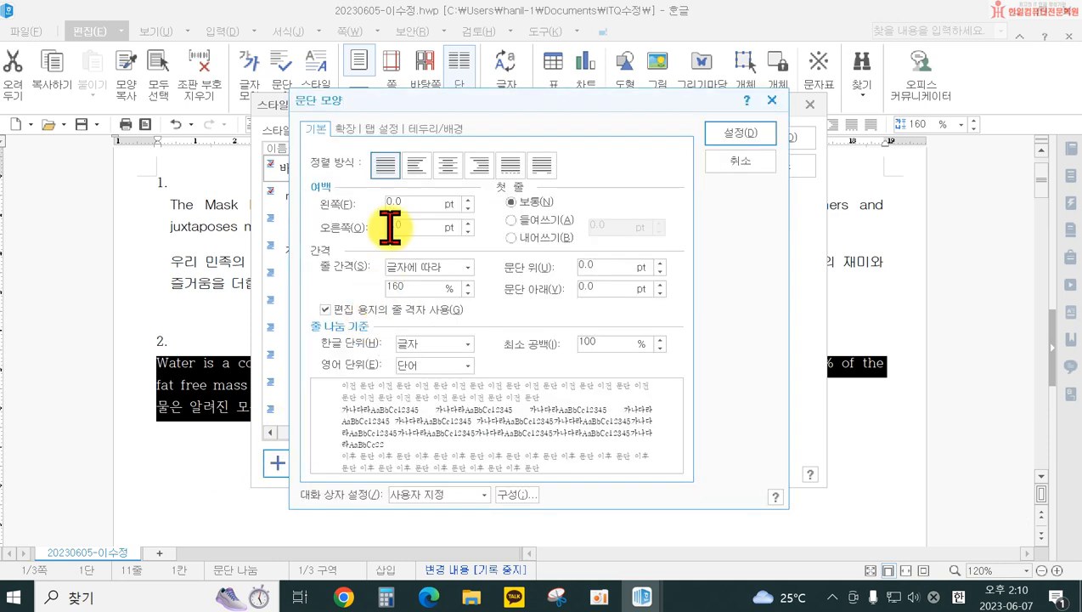
click(517, 220)
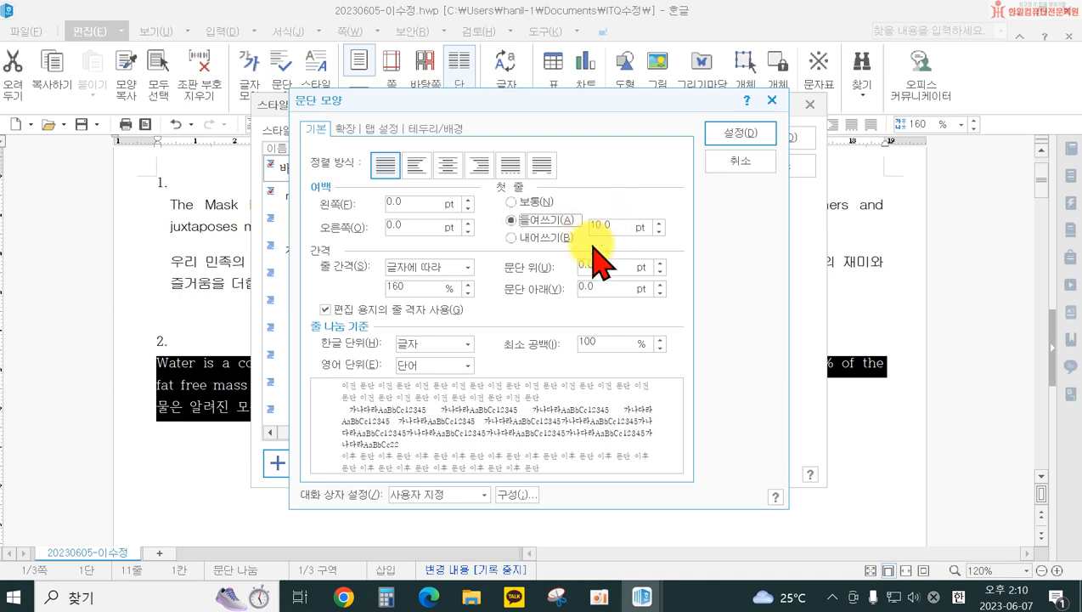
click(580, 287)
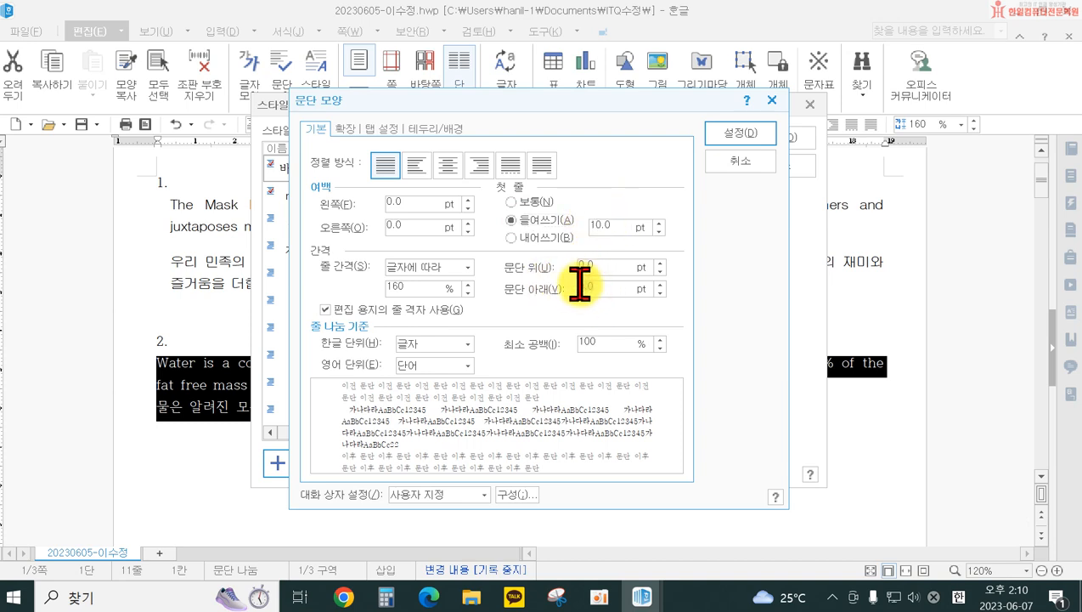
text(5)
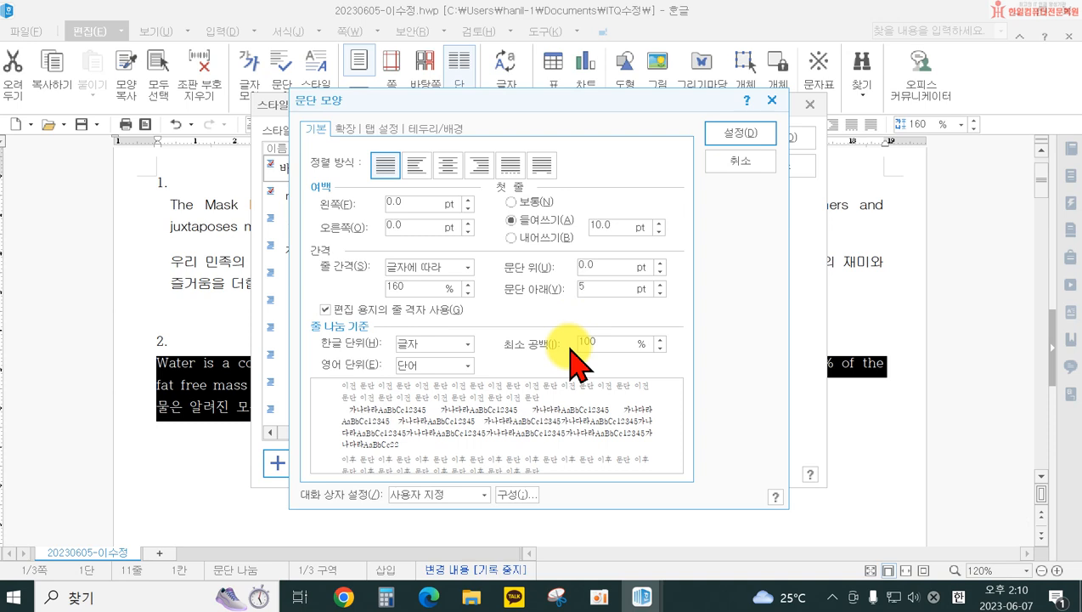
click(726, 142)
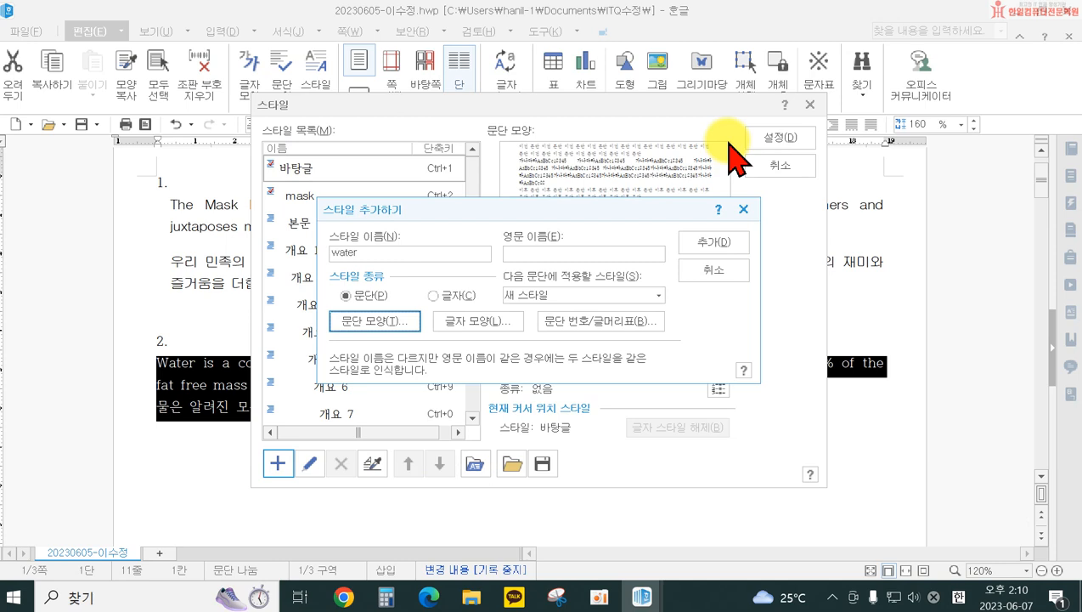
Set the "water" style's character width to 105% and its character spacing to -5%
click(479, 322)
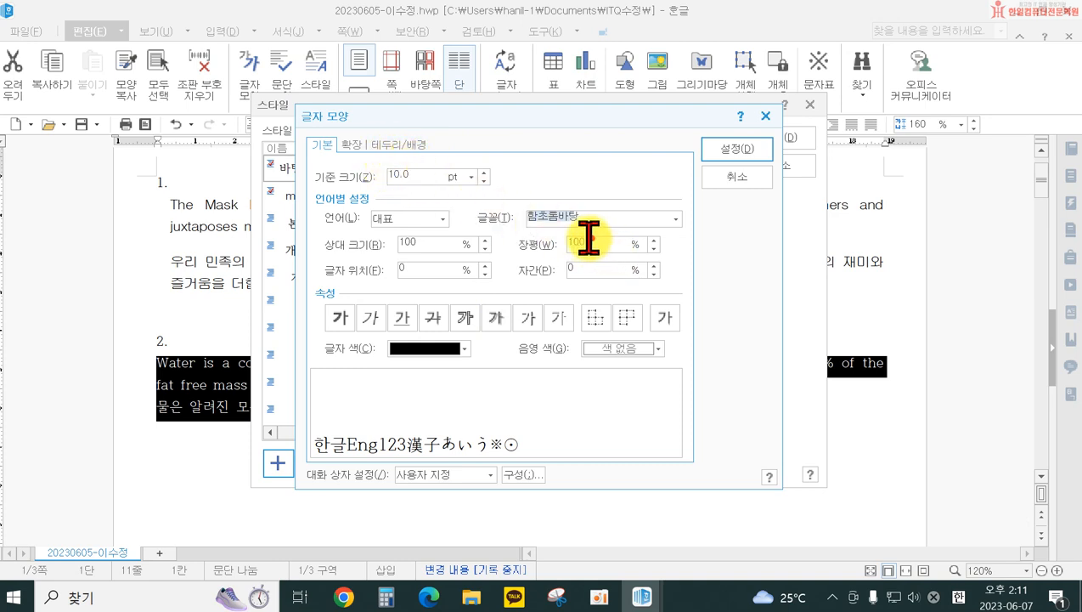
text(5)
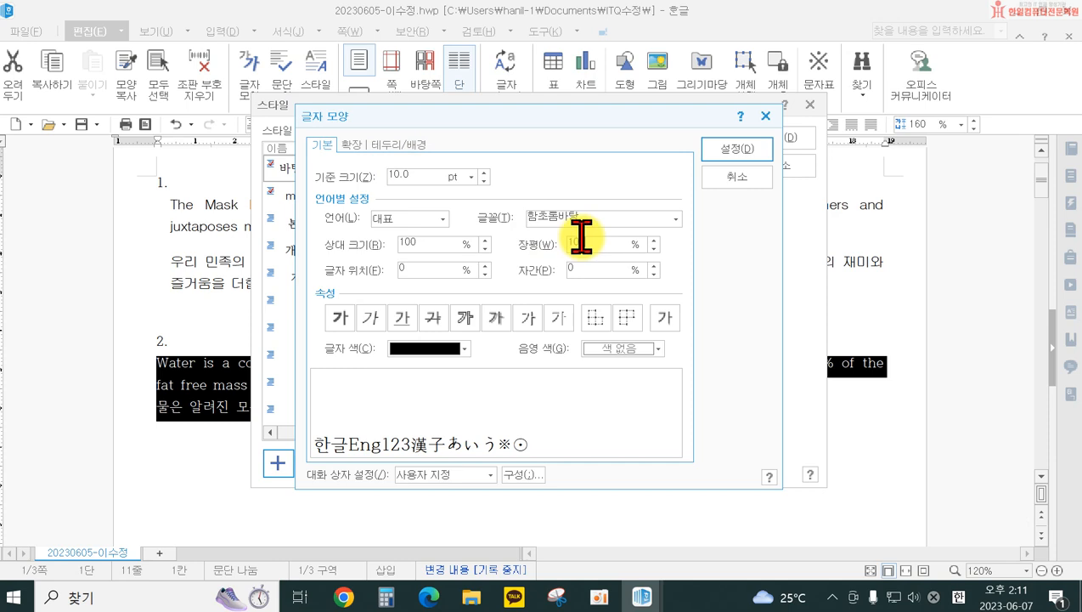
drag(587, 268, 550, 268)
text(-5)
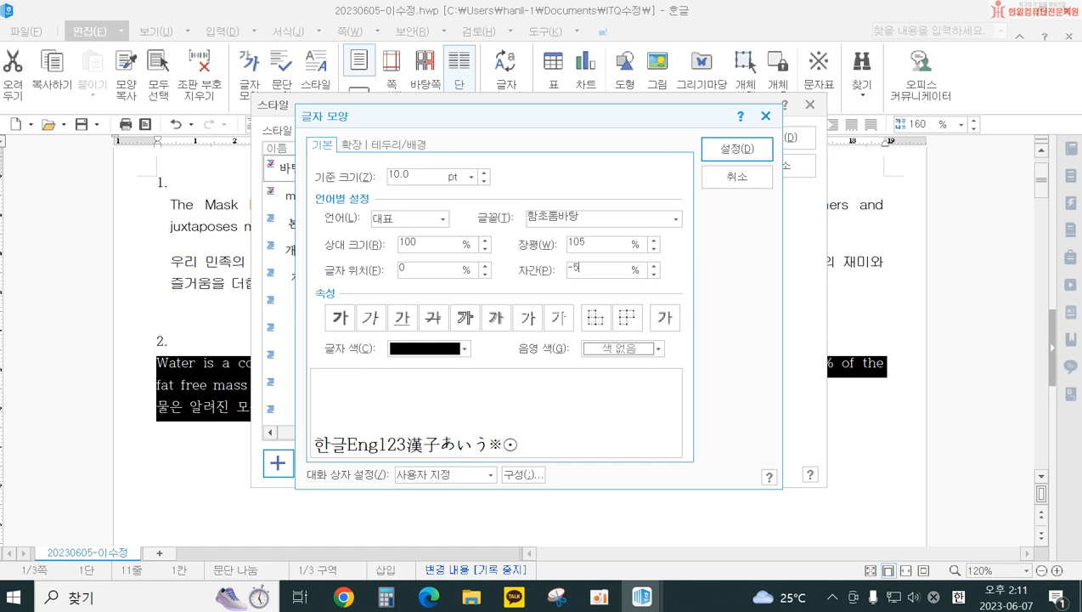
Set the "water" style's font for Korean (한글) text to 돋움
click(405, 223)
click(398, 238)
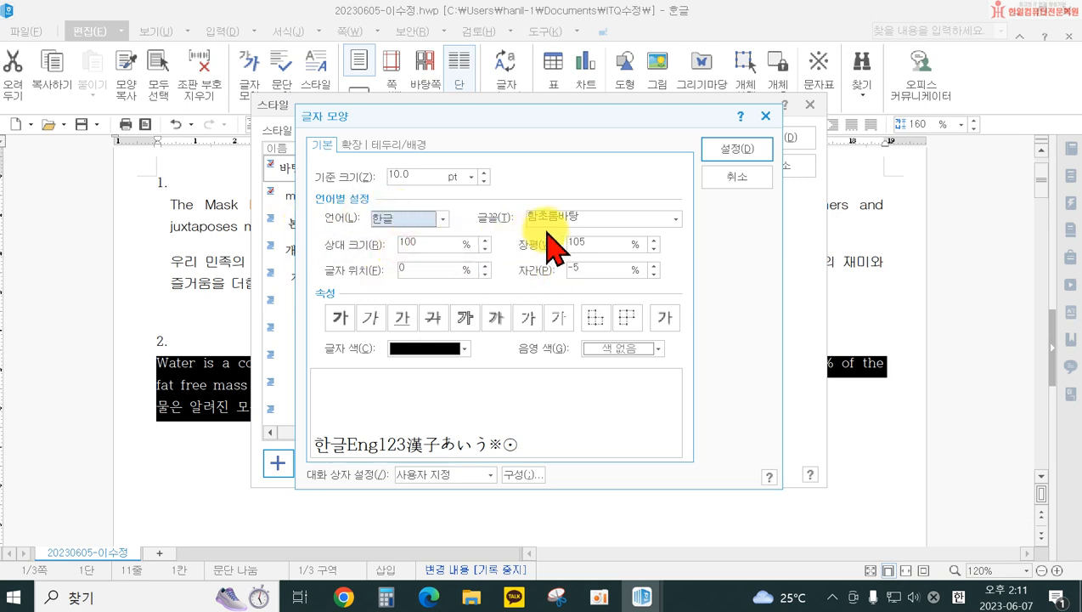
drag(578, 219, 495, 217)
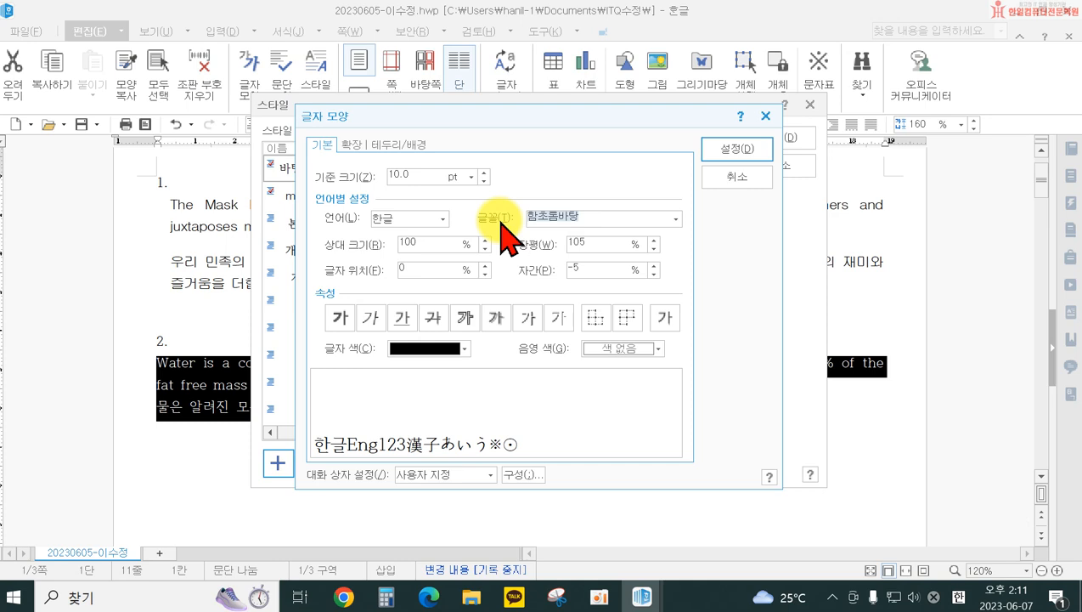
text(ㅕ)
key(BackSpace)
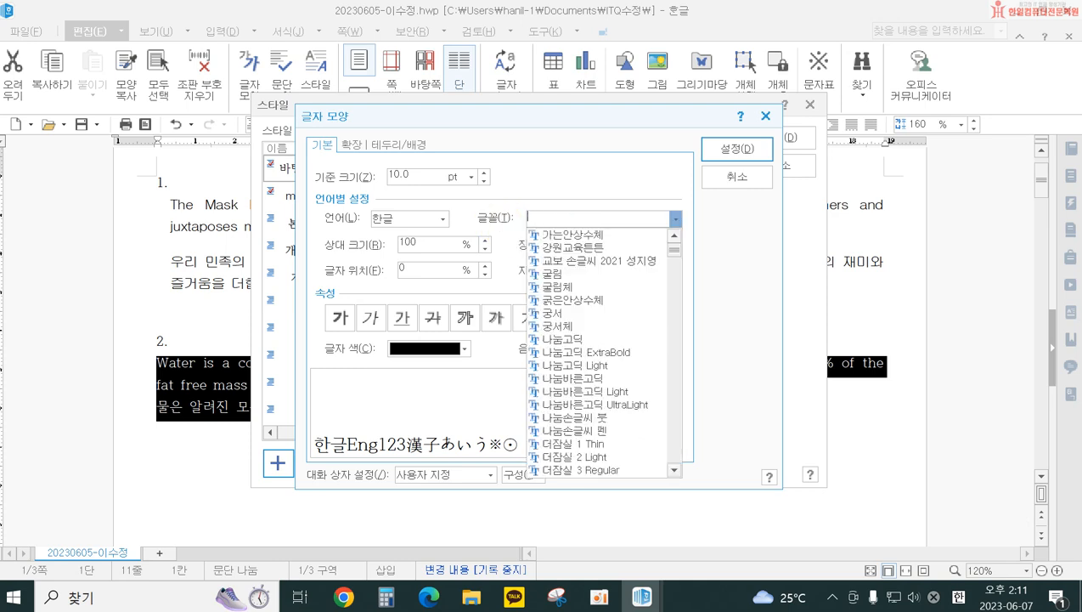
text(ㄷ)
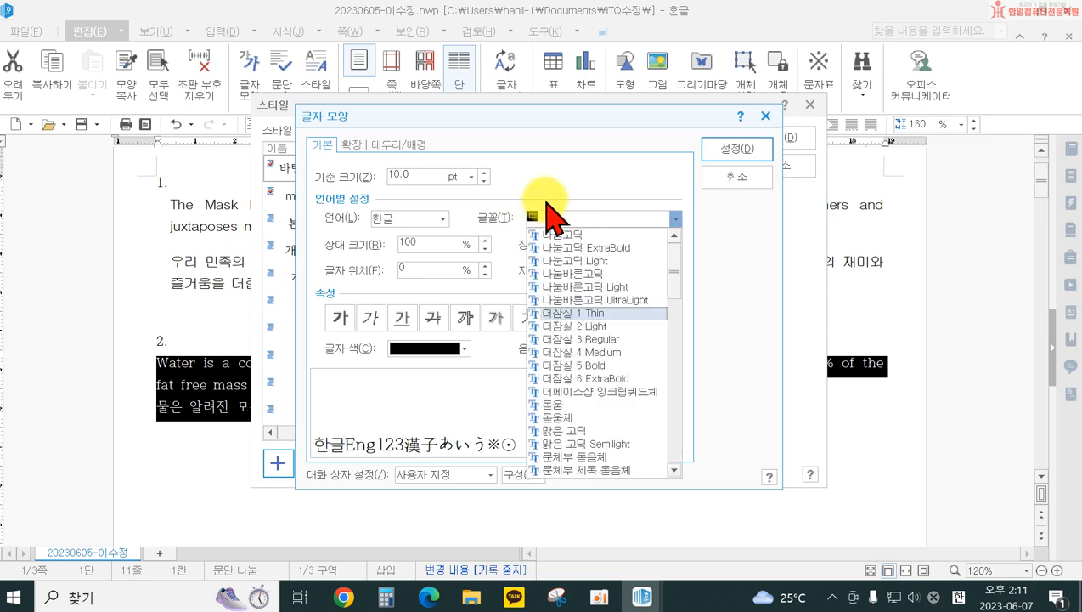
click(561, 405)
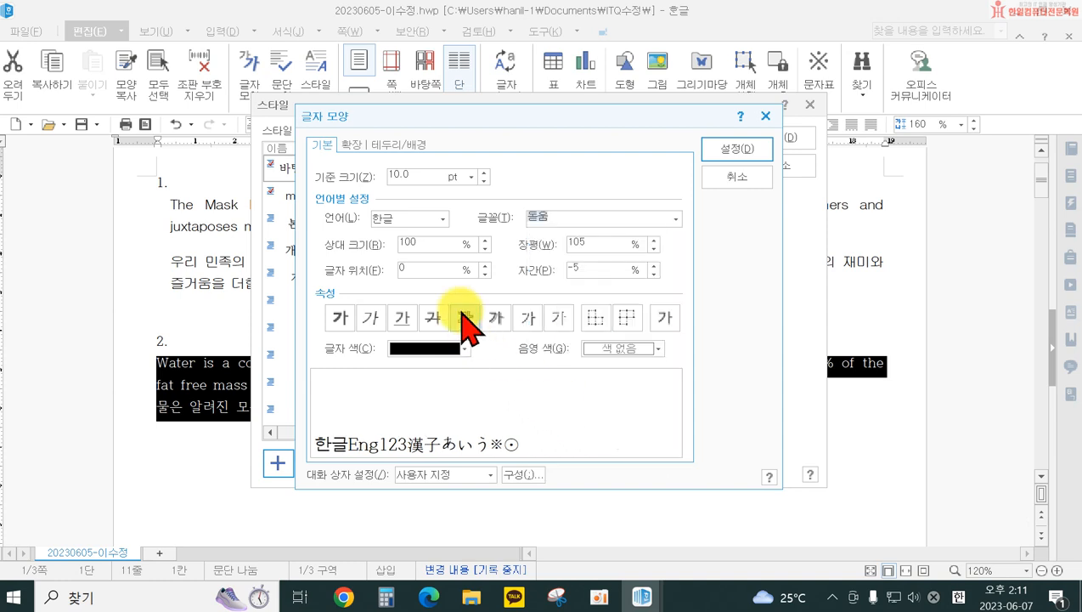
Set the "water" style's font for English (영문) text to 굴림 and accept the character format
click(414, 221)
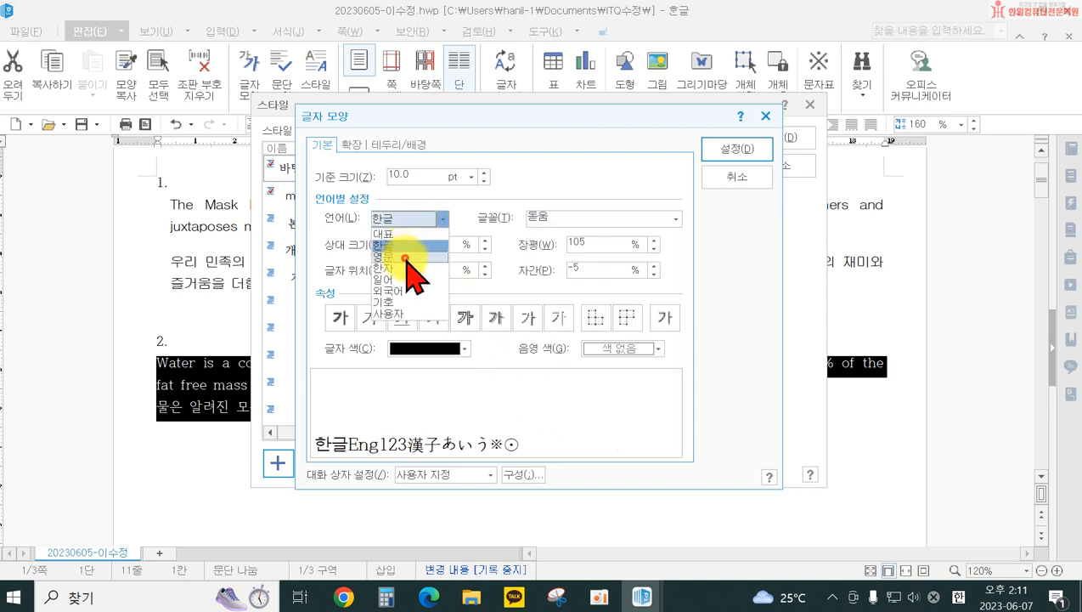
click(406, 256)
drag(551, 206, 482, 215)
text(굴)
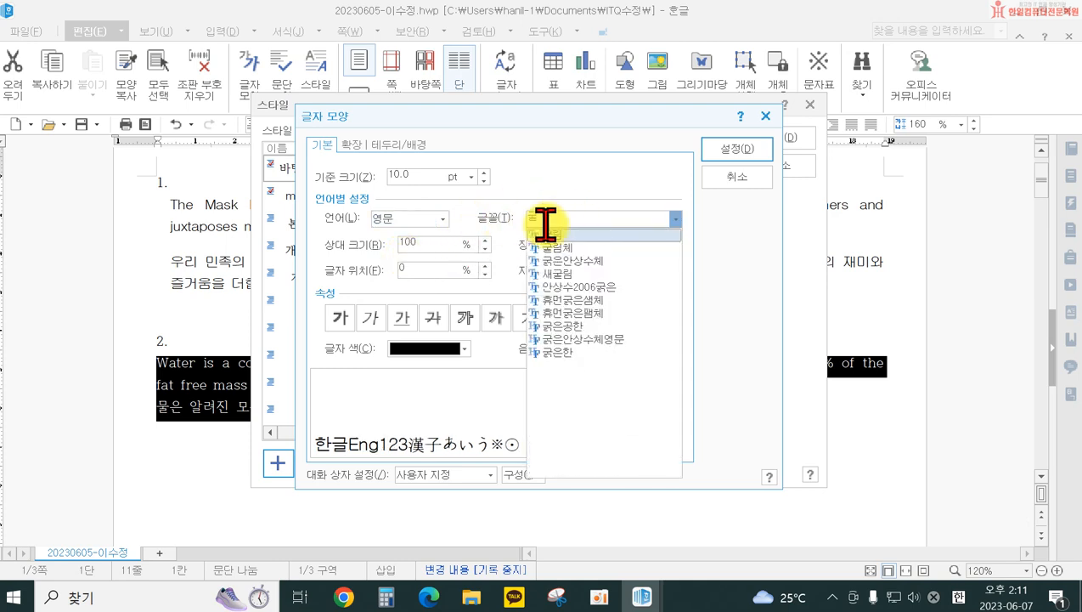
click(548, 234)
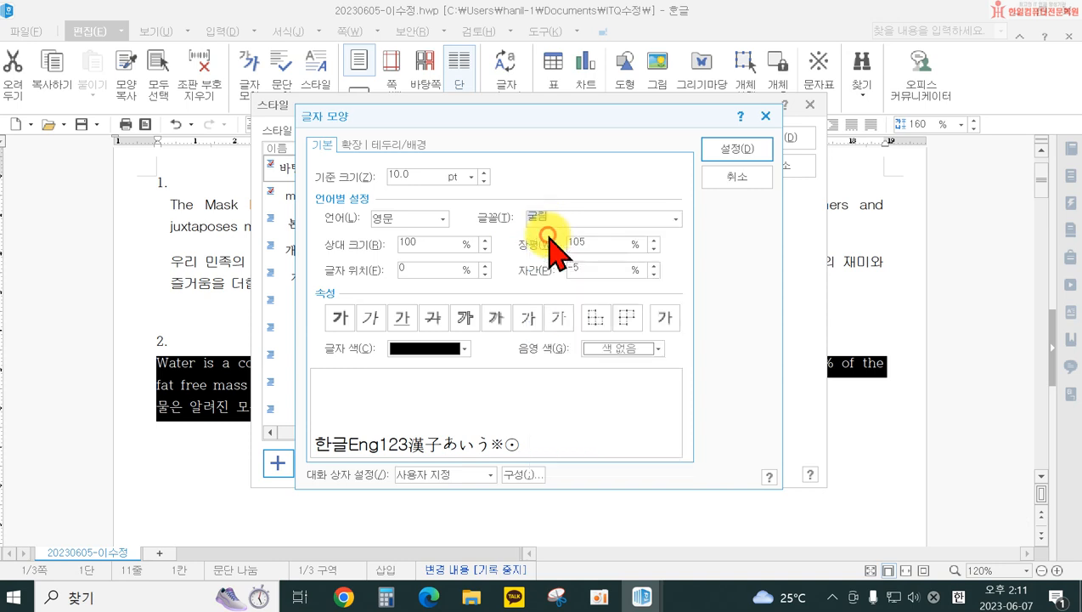
click(723, 152)
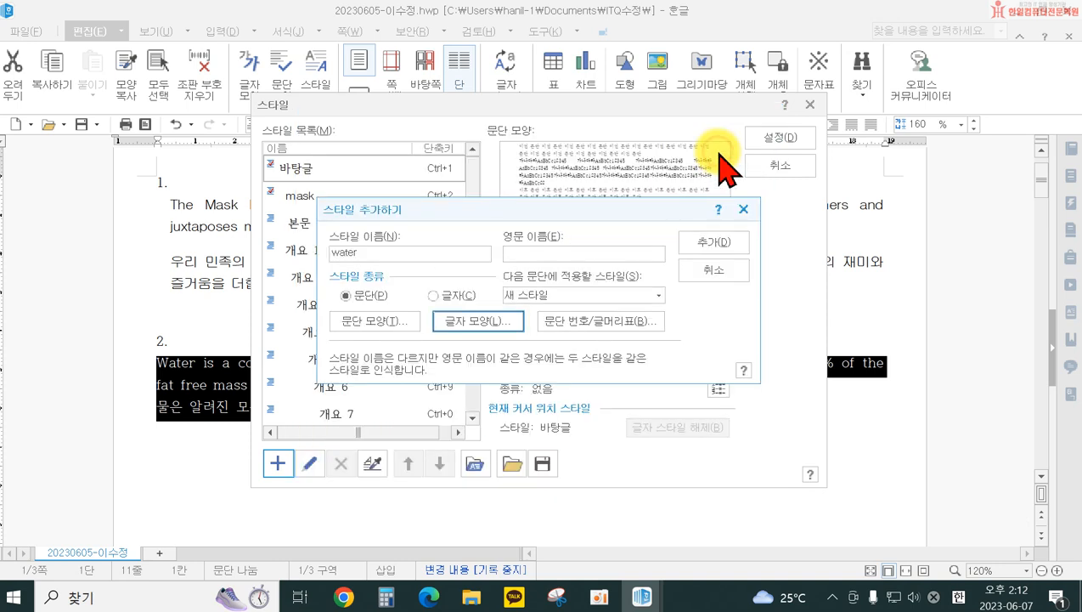
Add the "water" style to the style list and apply it to item 2's selected text
click(707, 243)
click(766, 144)
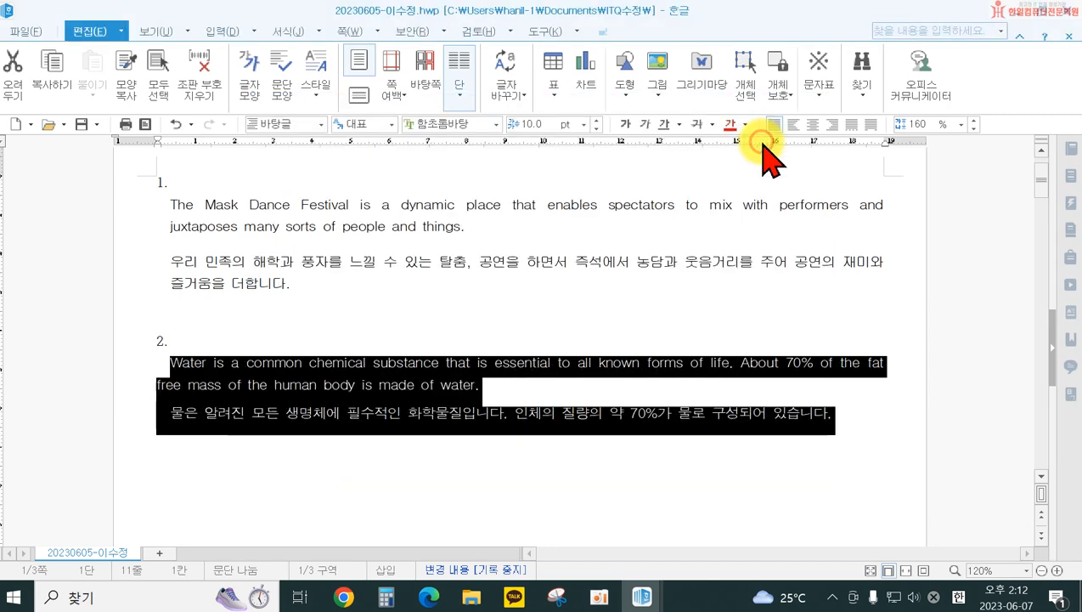
click(623, 486)
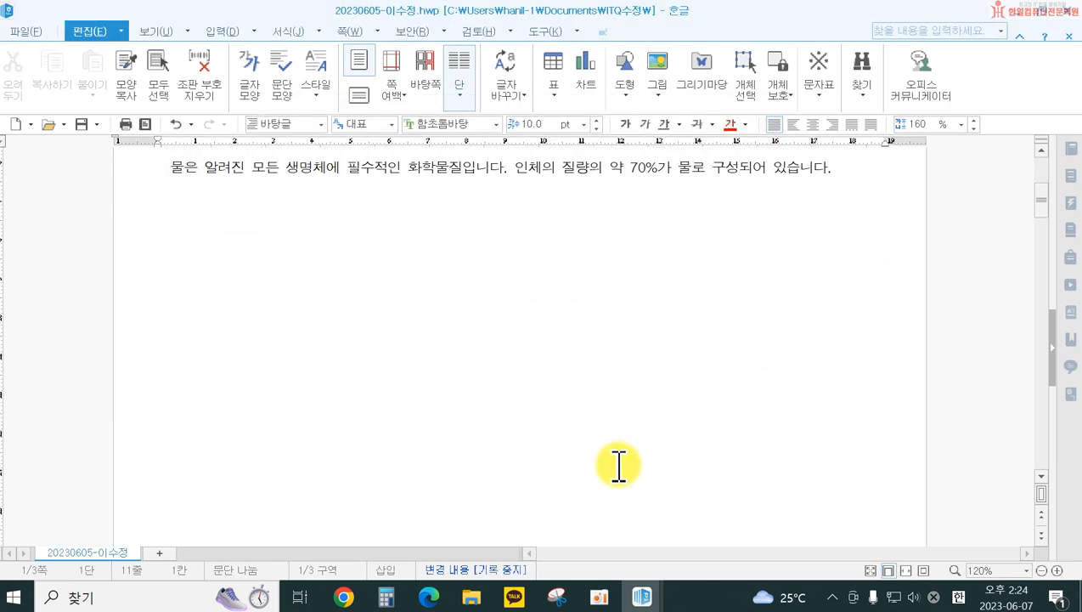
Begin the English paragraph below item 3 with "Japan Robot Association(JARA)'"
scroll(552, 493, down, 5)
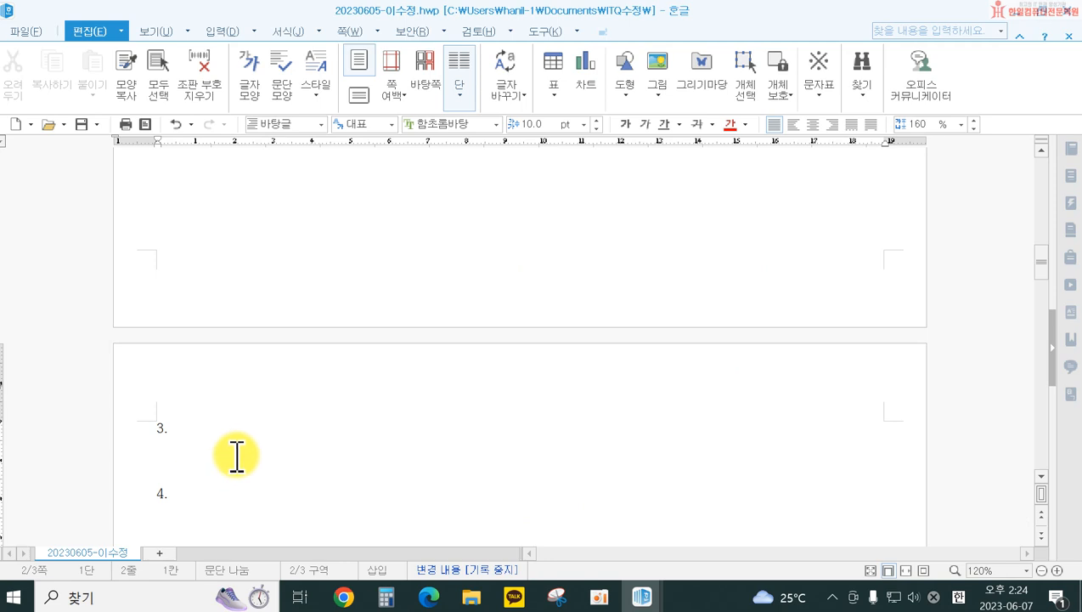
text(ㅁ)
key(BackSpace)
key(BackSpace)
text(Ja)
text(pan)
text( Ro)
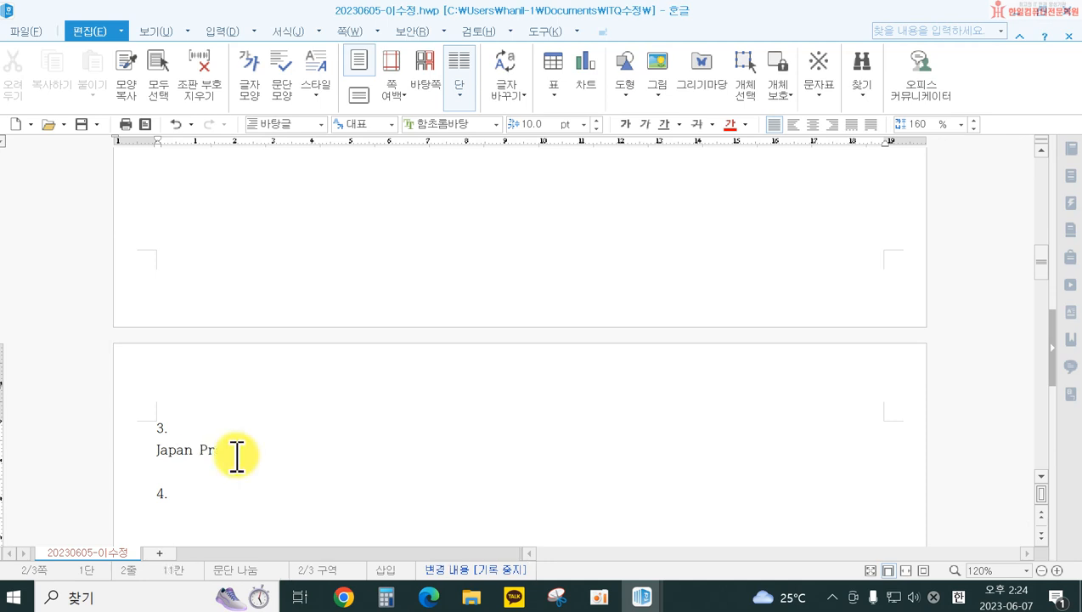
text(bot)
text( AI)
text(ssocia)
text(t)
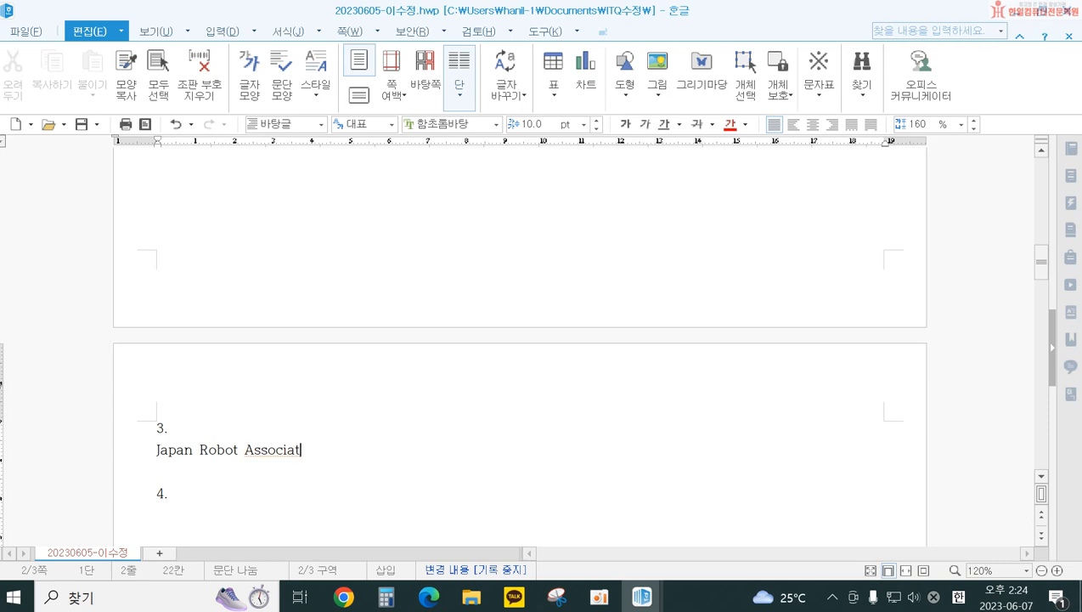
text(ion(JARA)')
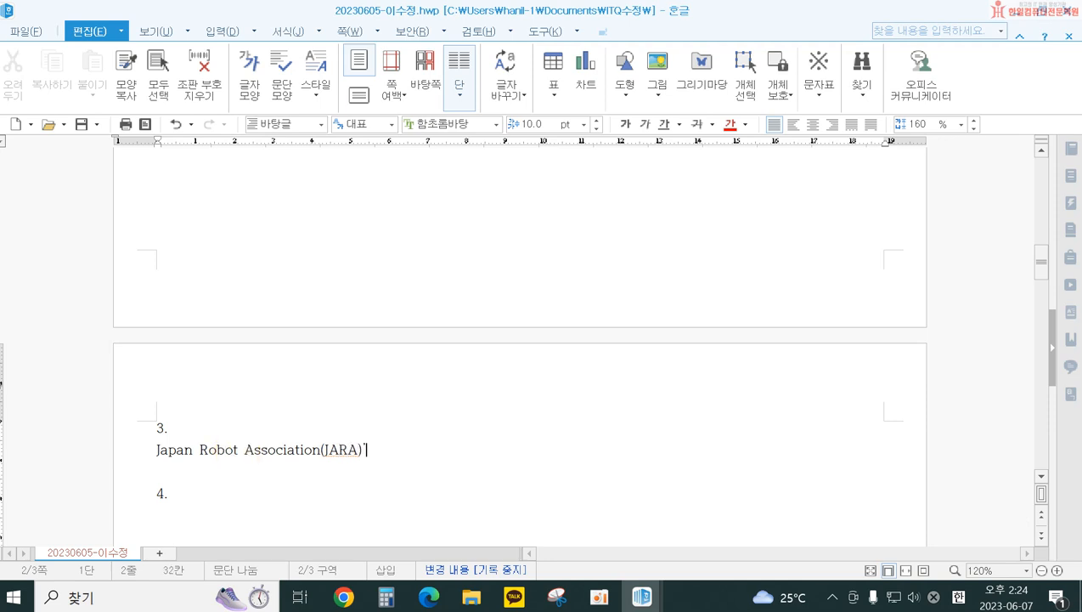
Continue item 3's English sentence with "s have biennially organized international Robot Exhibition (IREX) since"
text(s have biennially )
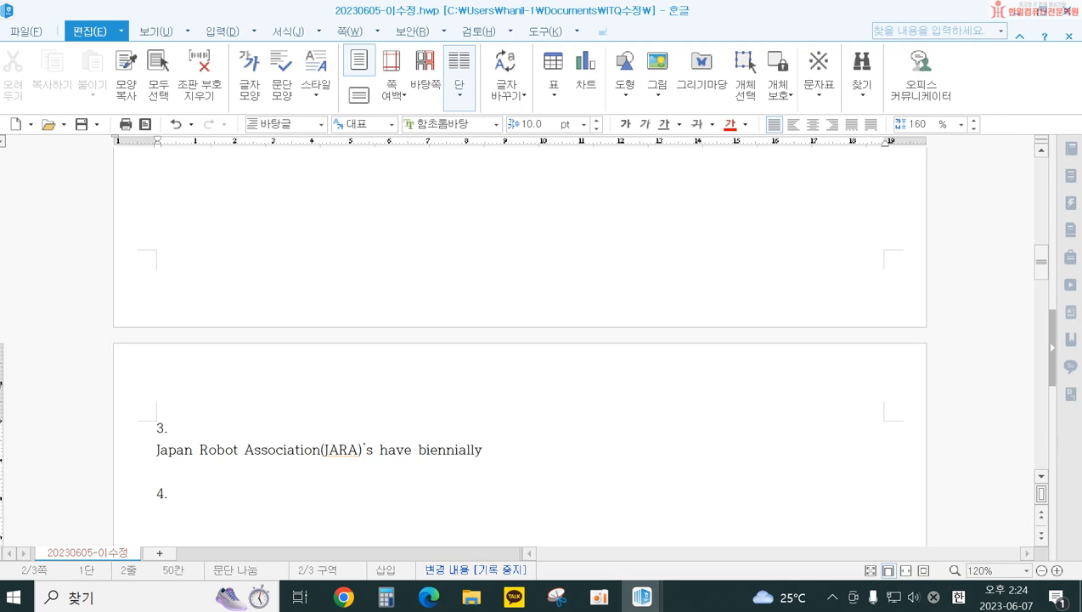
text(organized internation)
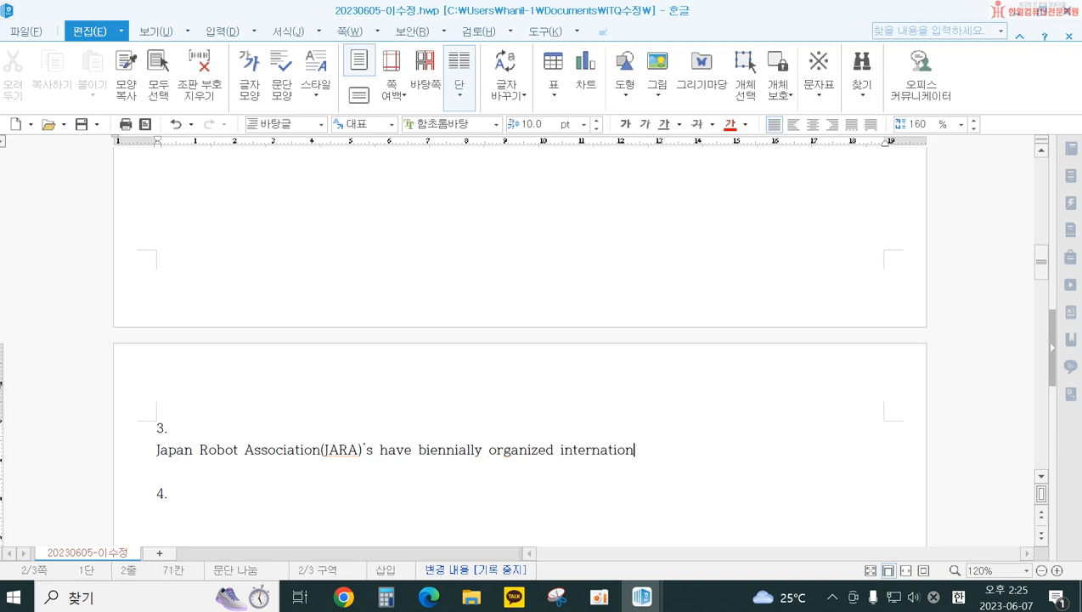
text(al)
text(Robot Exhibition)
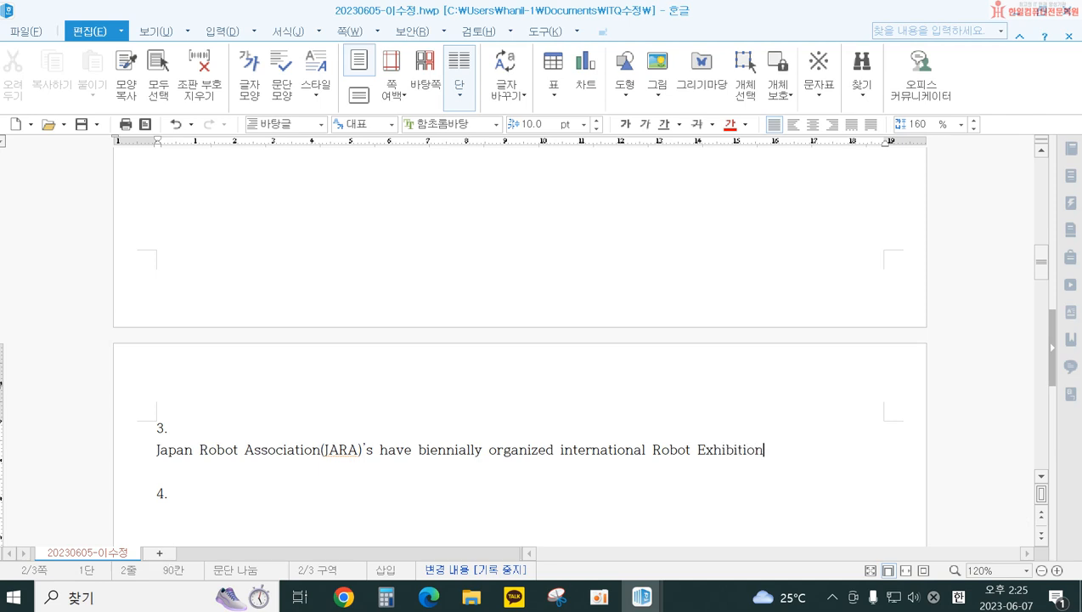
text( (IREX) since)
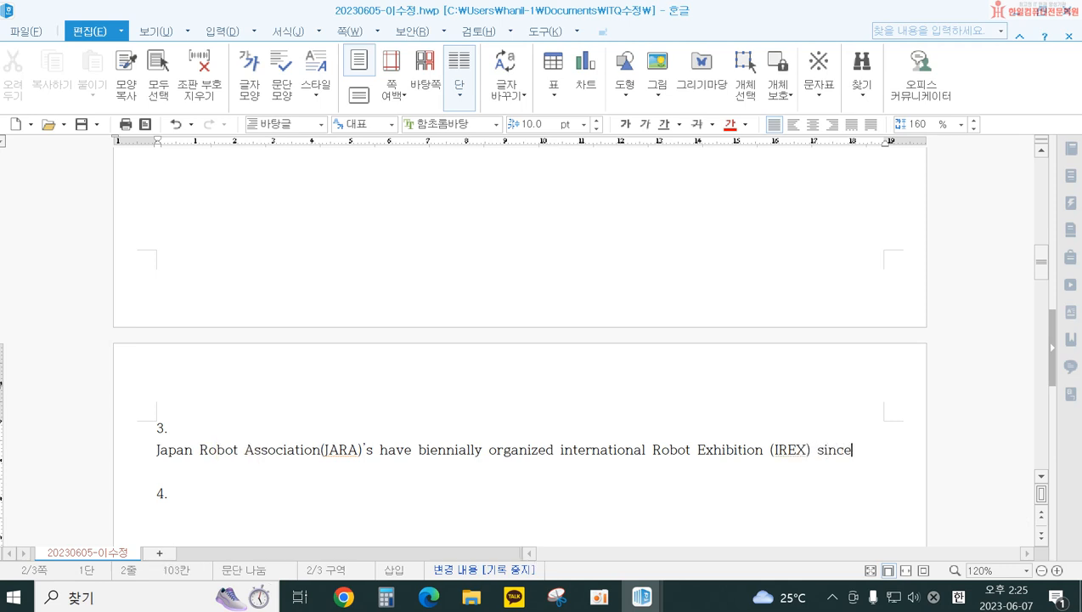
Continue item 3's English sentence with "1974 for the purpose of contribution further progre"
text( 1974 for the )
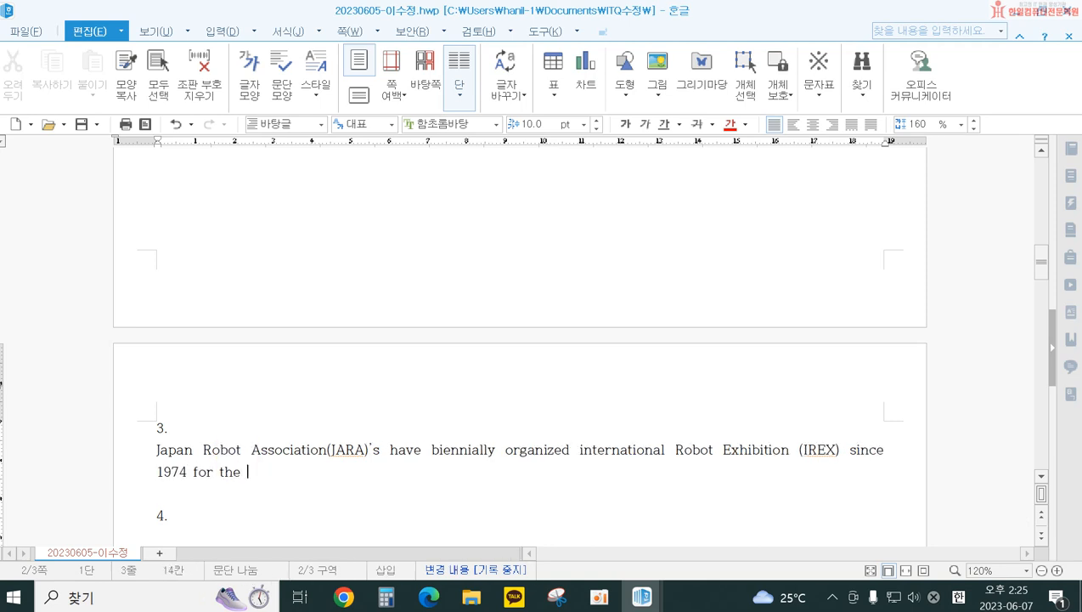
text(purpose of cont)
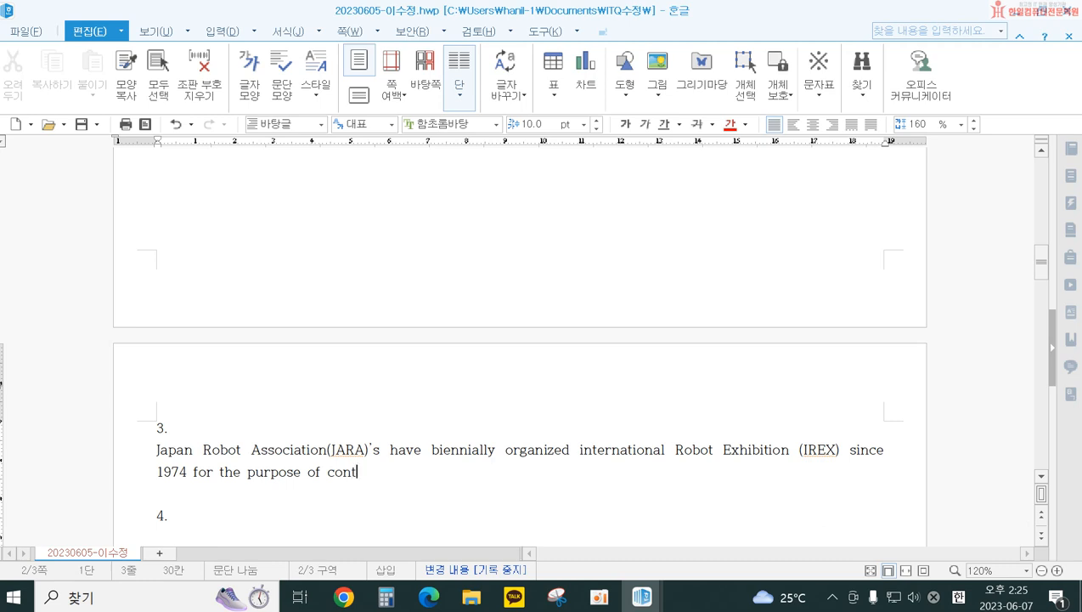
text(ribution fur)
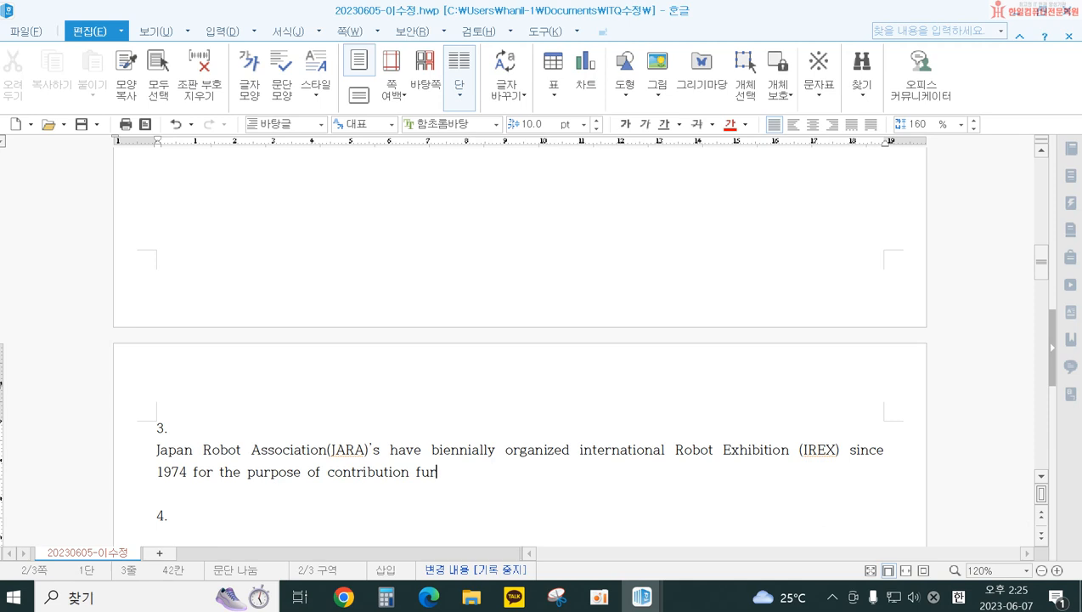
text(ther)
key(BackSpace)
key(BackSpace)
text(her progre)
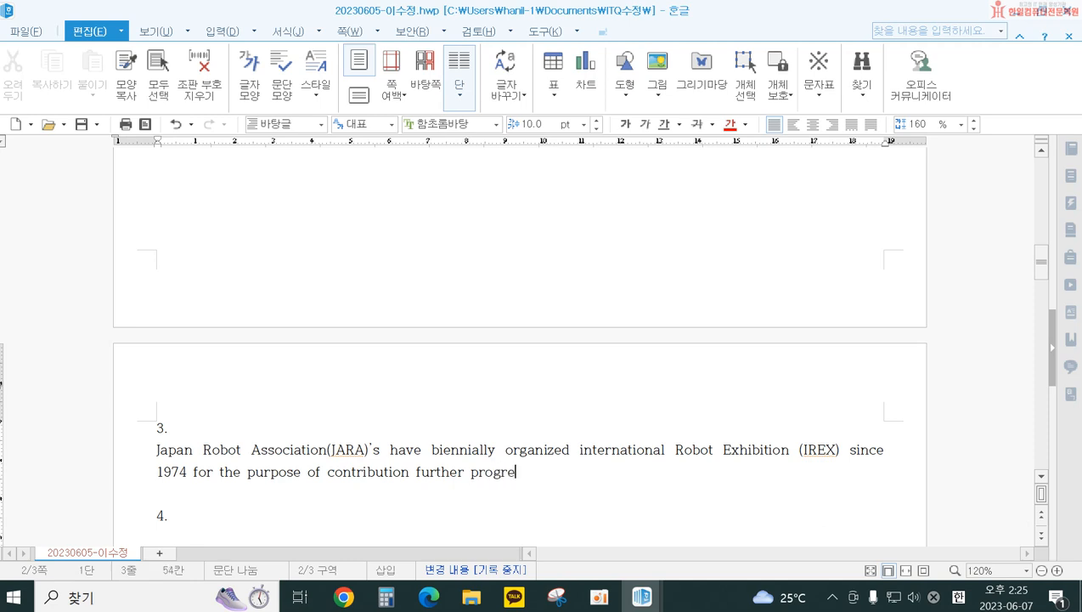
Finish item 3's English sentence with "ss of world's robot industry."
text(ss of wolrd)
key(BackSpace)
key(BackSpace)
key(BackSpace)
text(rld')
text(d)
key(BackSpace)
text(s )
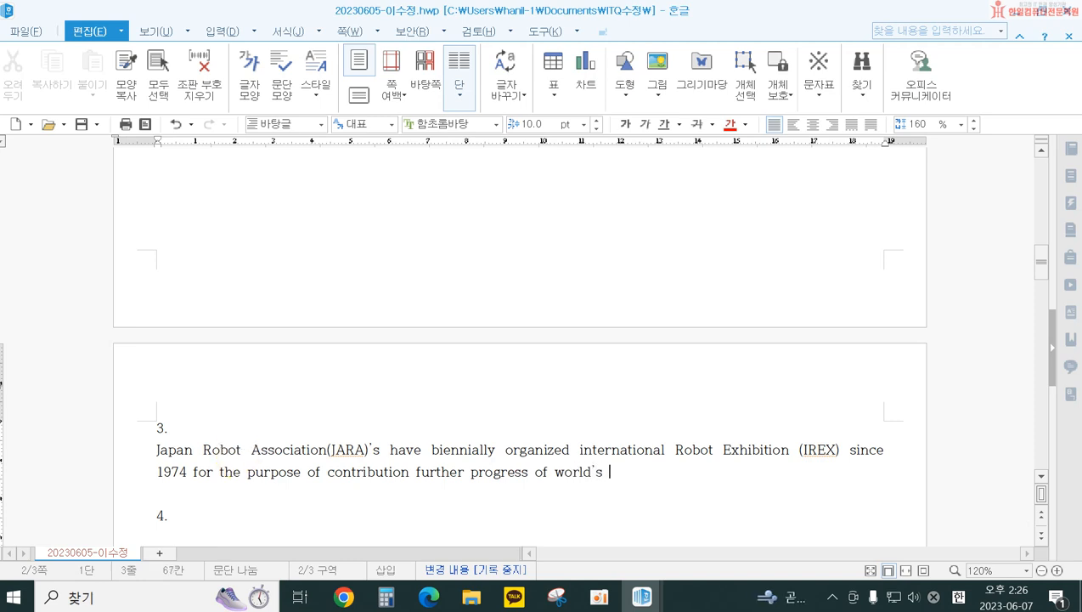
text(robot industry.)
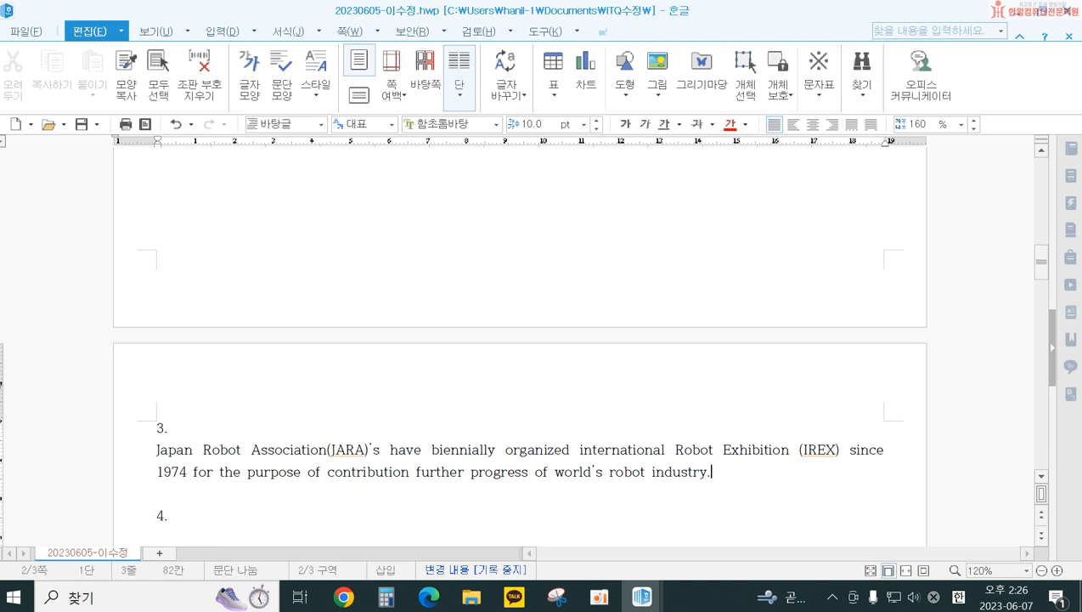
Begin the Korean sentence on a new line below item 3's English text with "일본 로봇 협회는 1974"
key(Return)
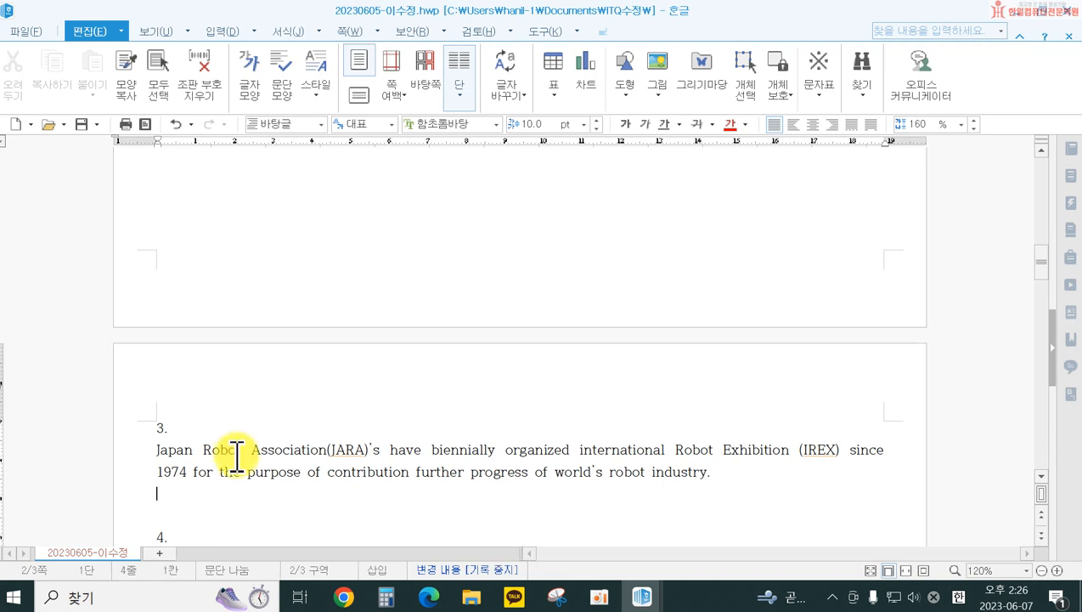
text(일본 로봇 )
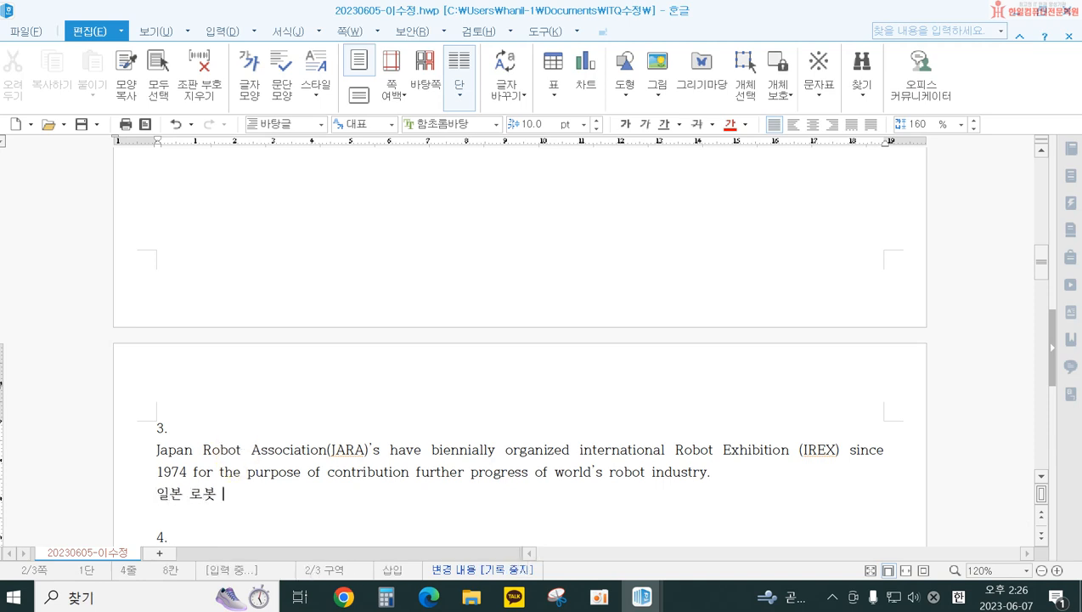
text(협회는 )
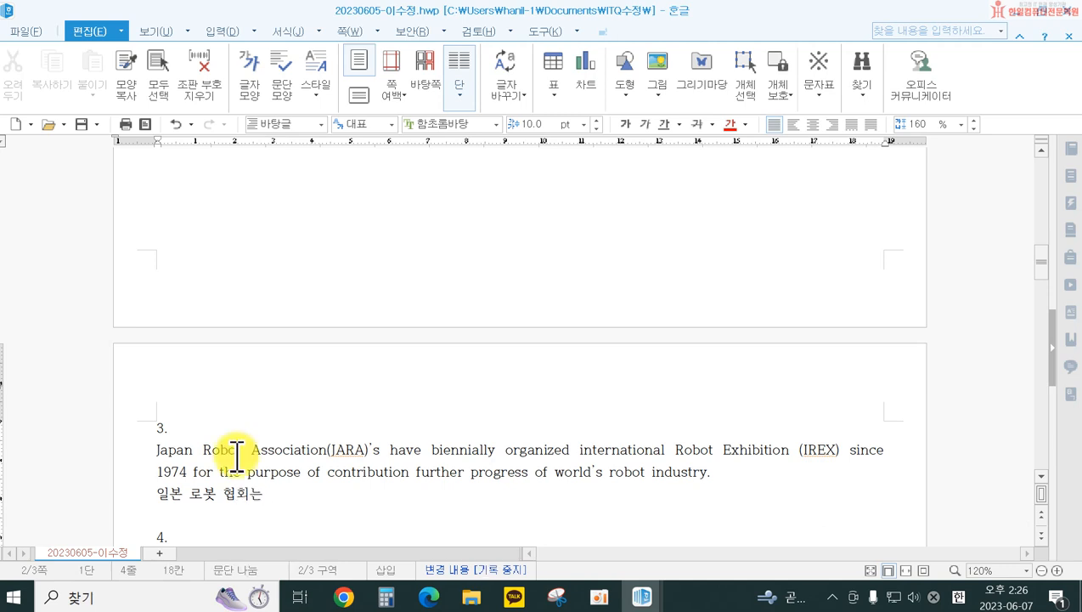
text(1)
text(947)
key(BackSpace)
key(BackSpace)
text(74ㄴ)
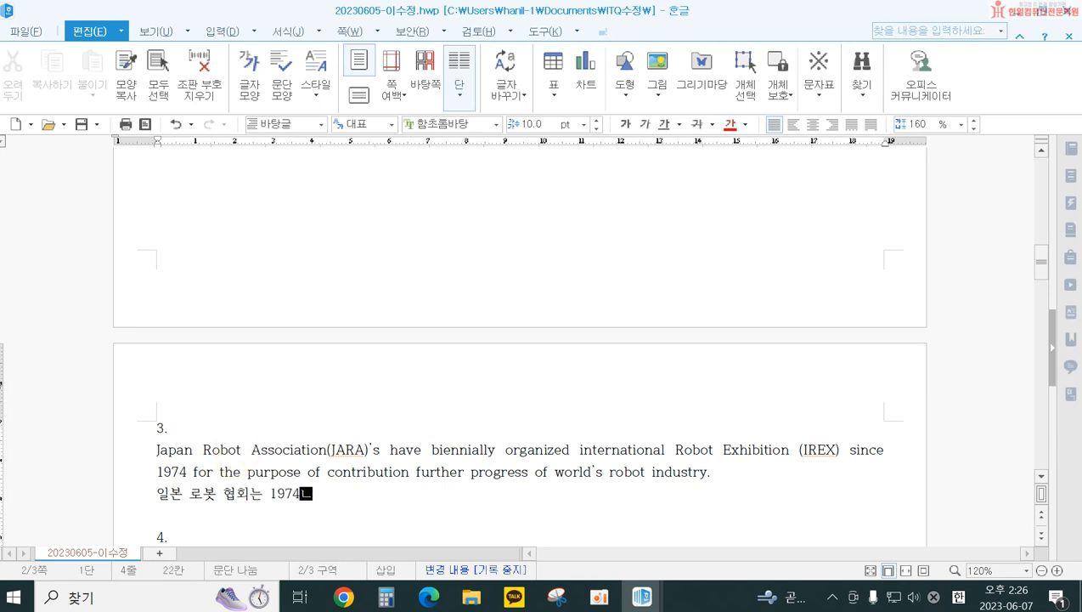
Finish item 3's Korean sentence with "년부터 세계 로봇 산업의 발전을 위해 국제 로봇 전시회를 2년마다 개최했습니다."
text(년부터 세계 ㄹ)
text(로봇 ㅅ)
text(산업의 발전을 우)
text(위해 국제 로봇 )
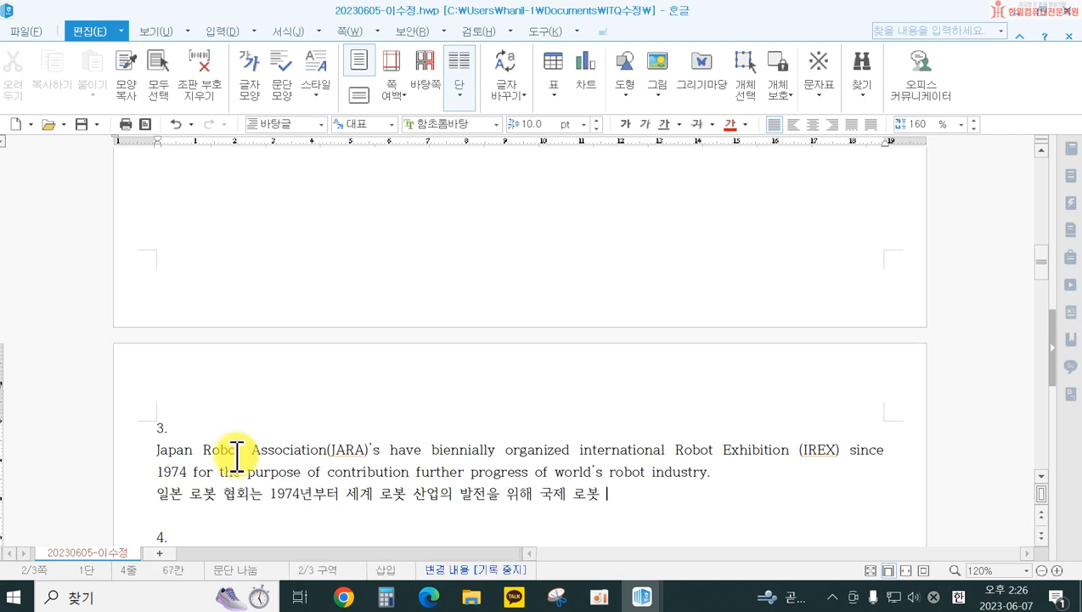
text(전시회를 2년마)
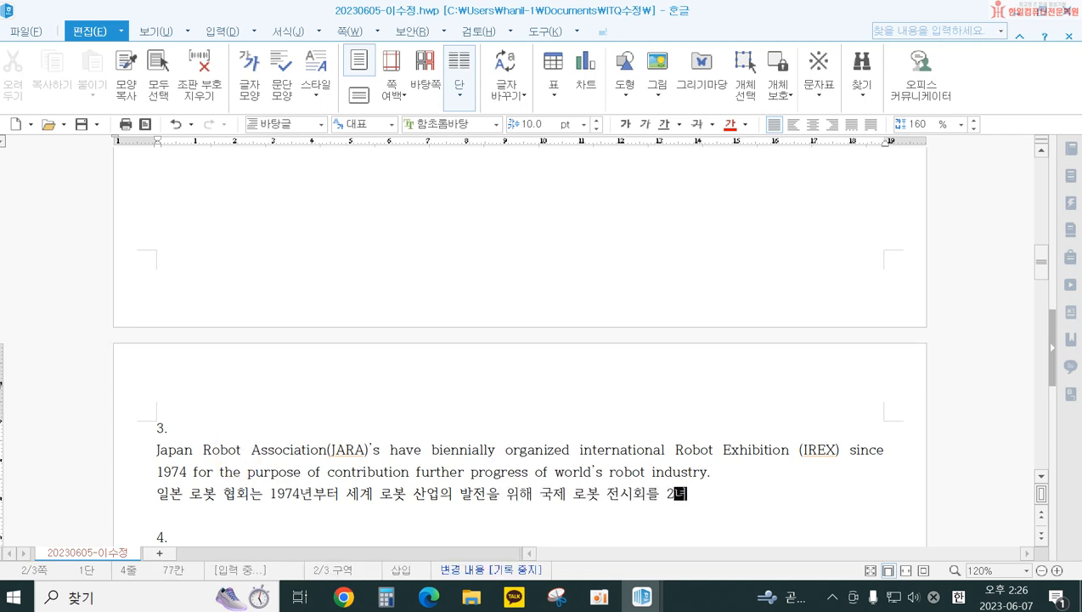
text(다 개최했)
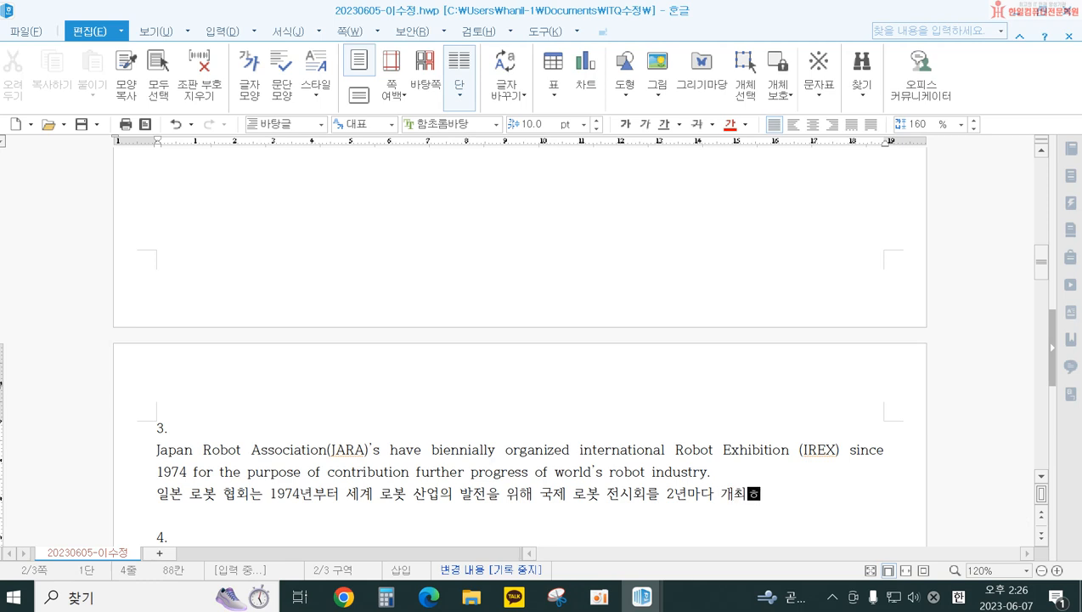
text(습니다.)
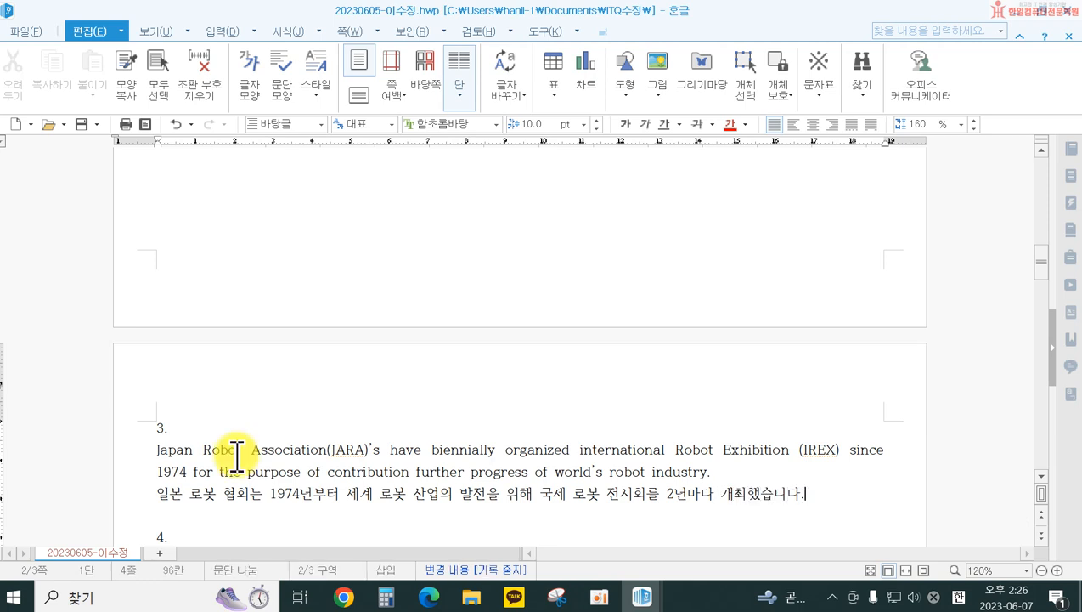
Begin the English paragraph on a new line below item 4 with "The NCSI is an index model based on the modelling of the"
scroll(586, 480, down, 3)
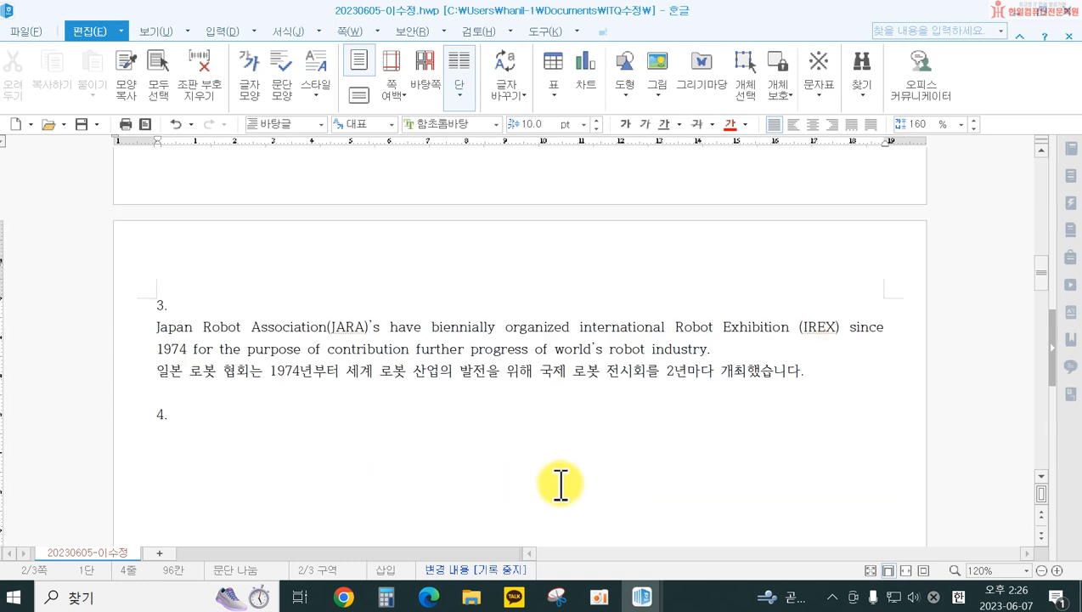
click(183, 420)
key(Return)
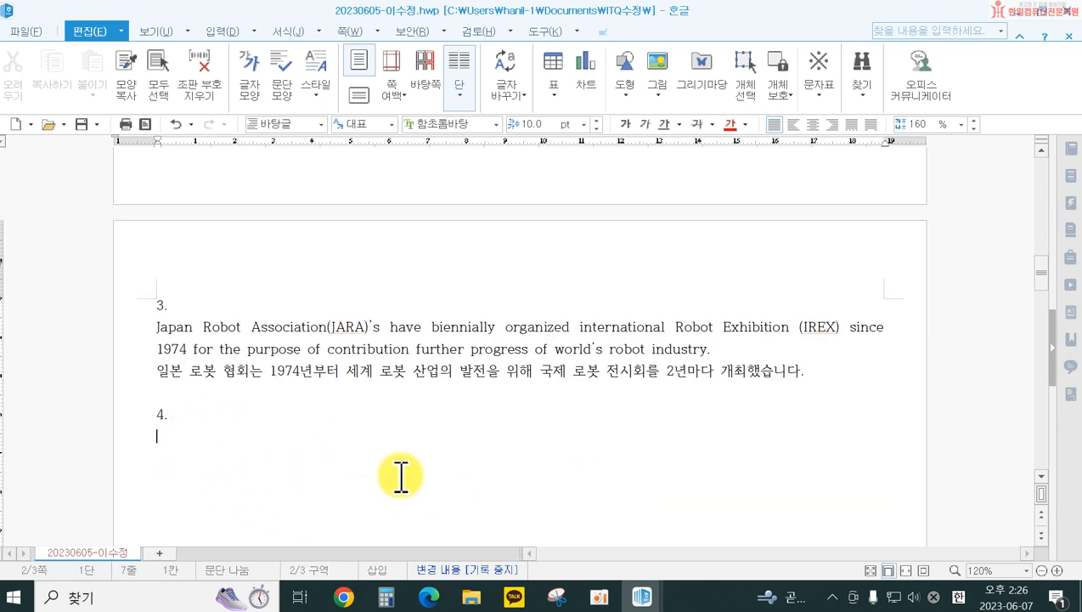
text(The NCSI is an index om)
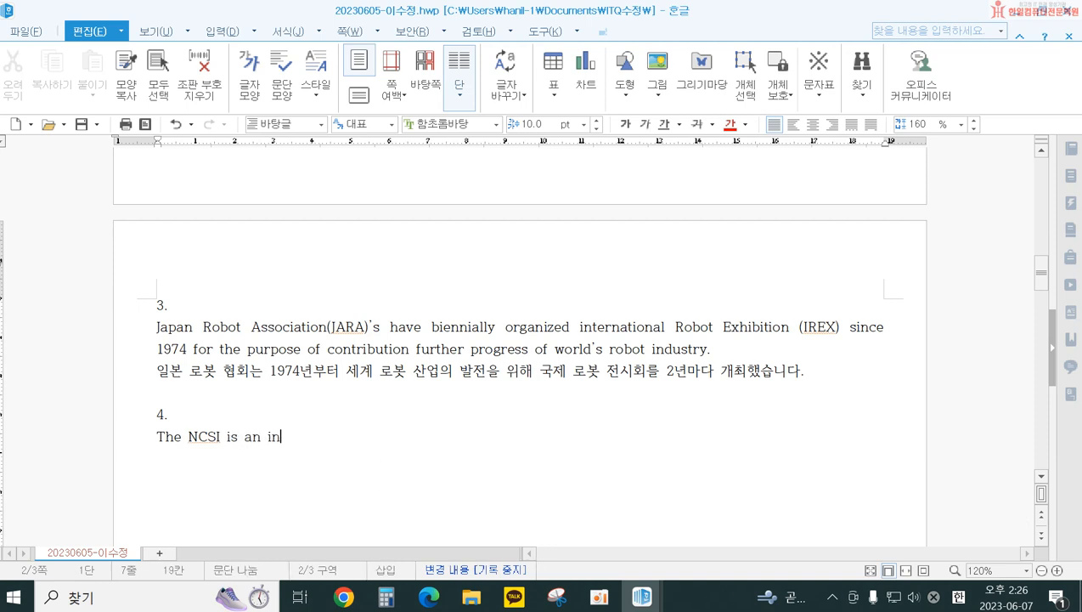
key(BackSpace)
key(BackSpace)
text(model ba)
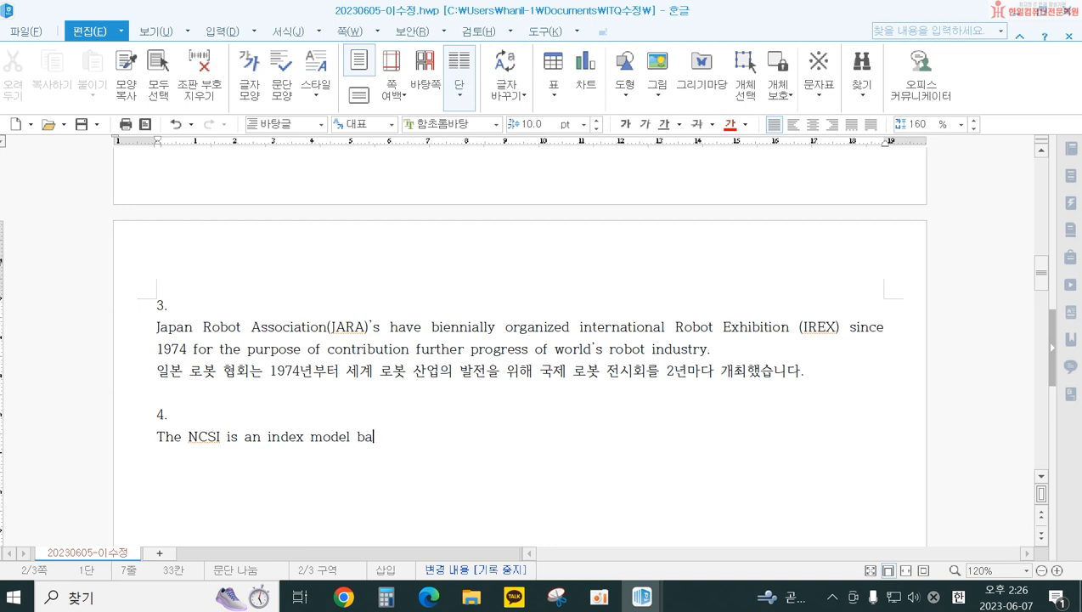
text(sed on the modell)
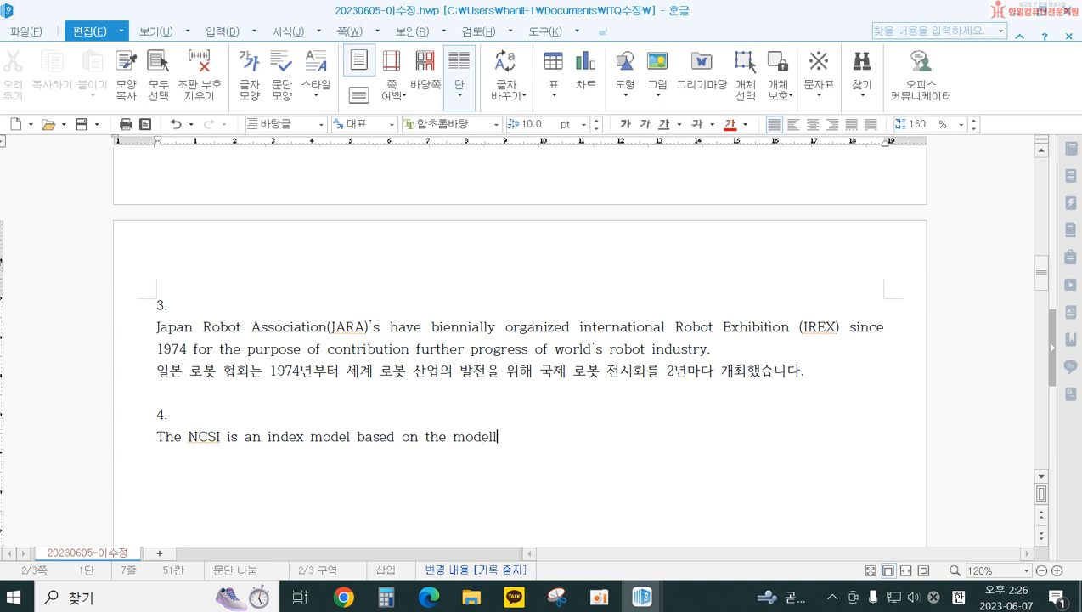
text(ing of the)
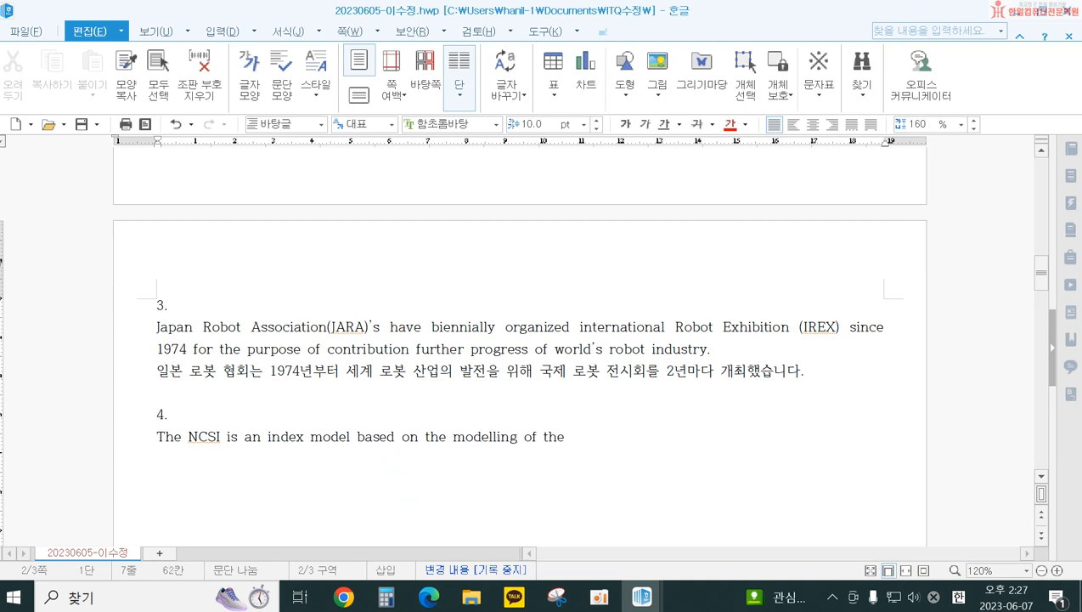
Continue item 4's English sentence with "degree of satisfaction of the final consumers,"
text( degree of sati)
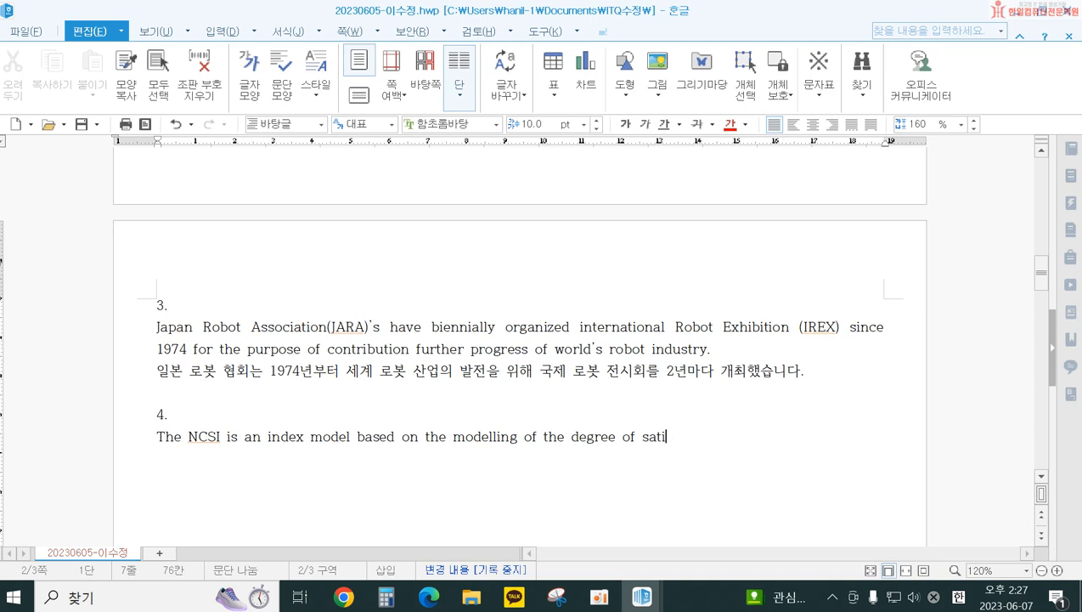
text(stfaction of the final )
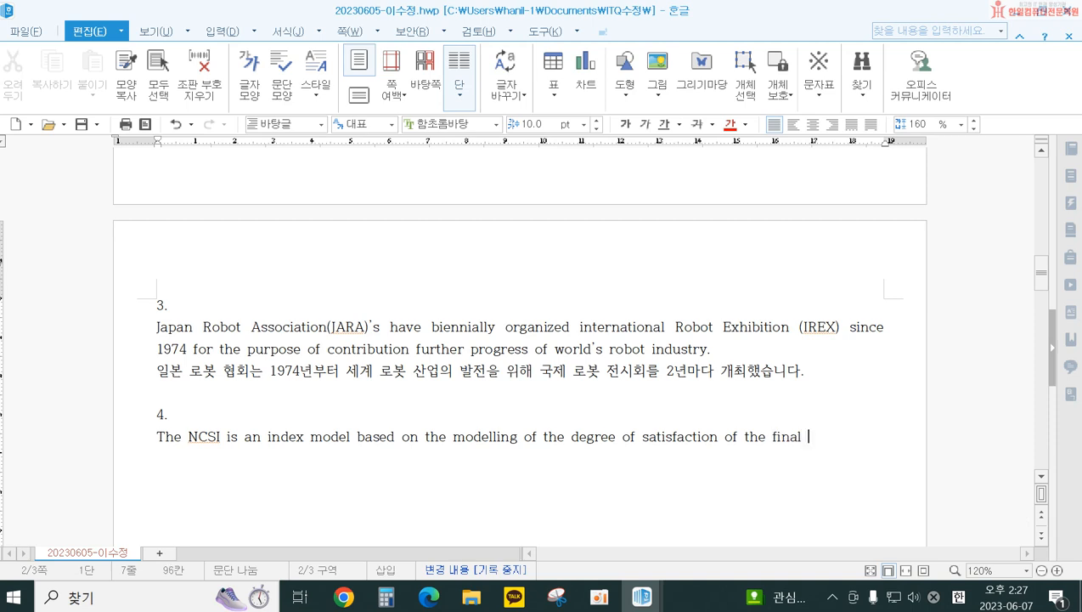
text(consummer)
key(BackSpace)
key(BackSpace)
key(BackSpace)
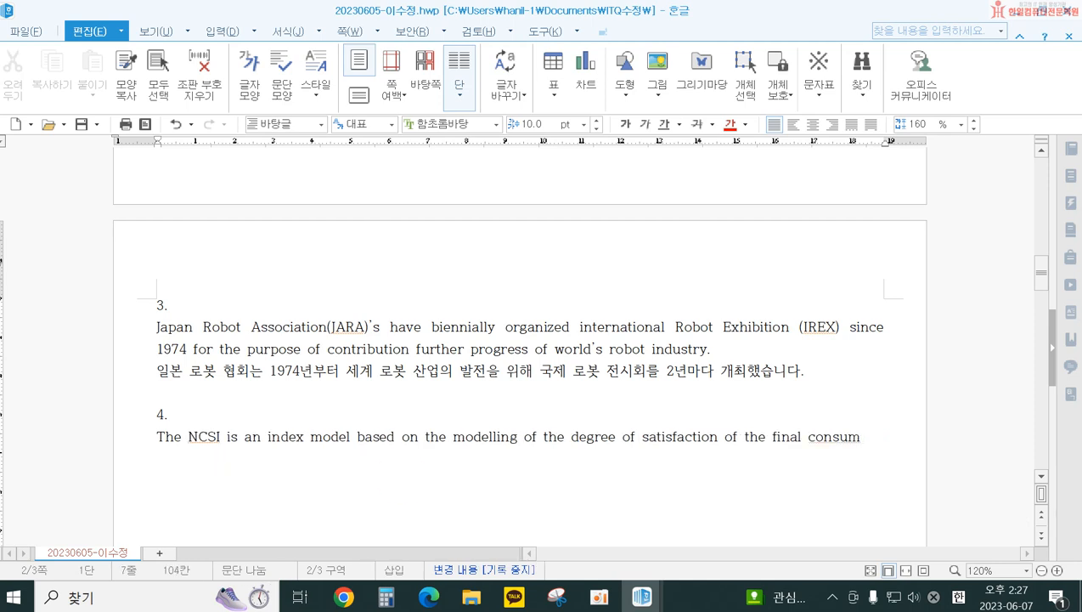
text(ers,)
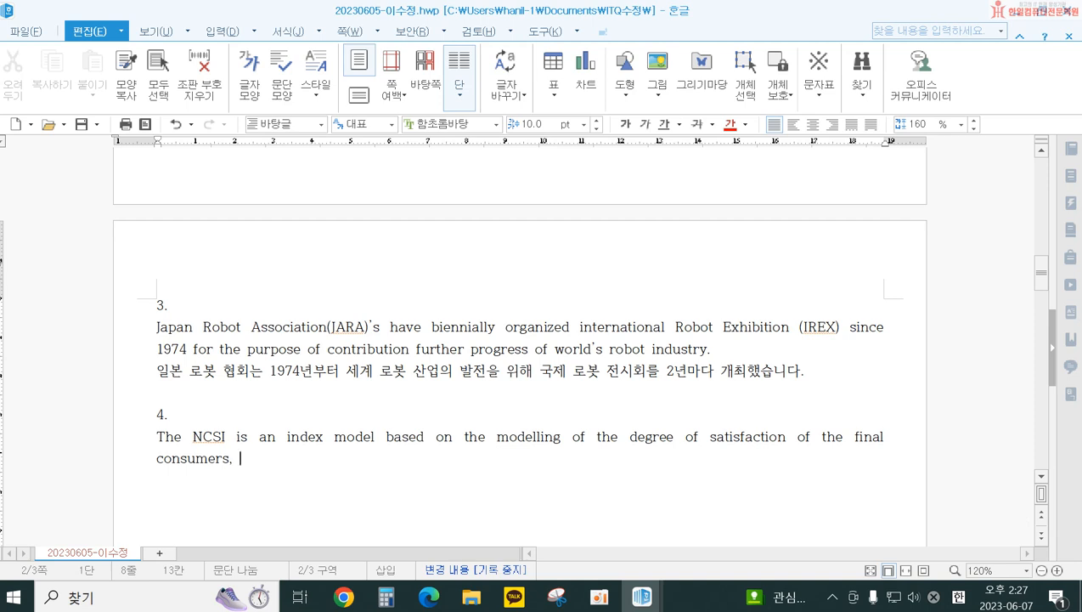
Finish item 4's English sentence with "who have used the product or services provided by domestic and foreign companies."
text(who have used ht)
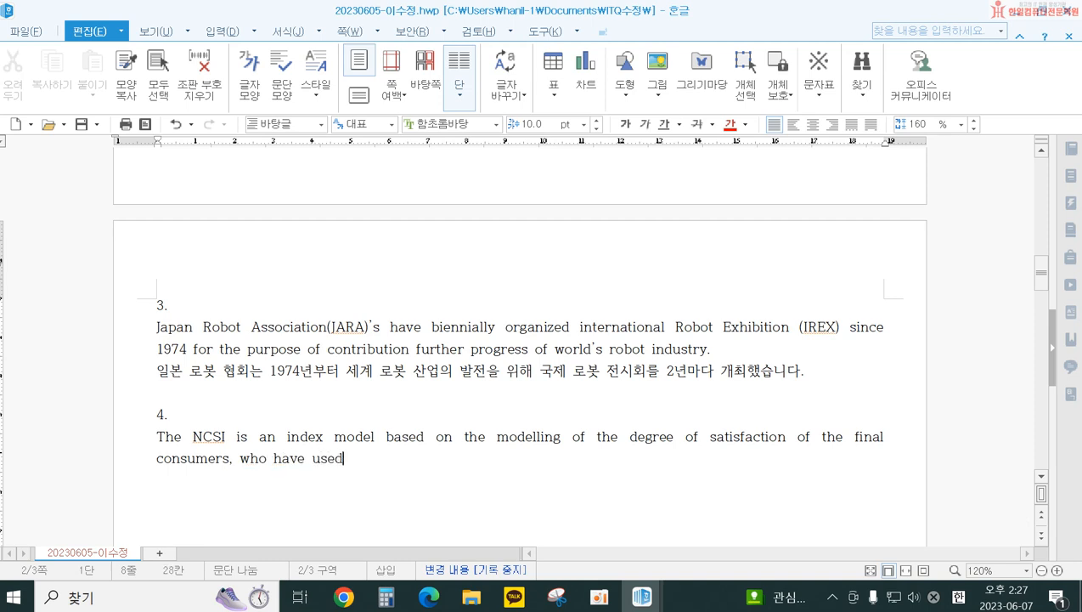
key(BackSpace)
key(BackSpace)
text(the pur)
key(BackSpace)
key(BackSpace)
text(roduct or services provided by domestic and foreign companies)
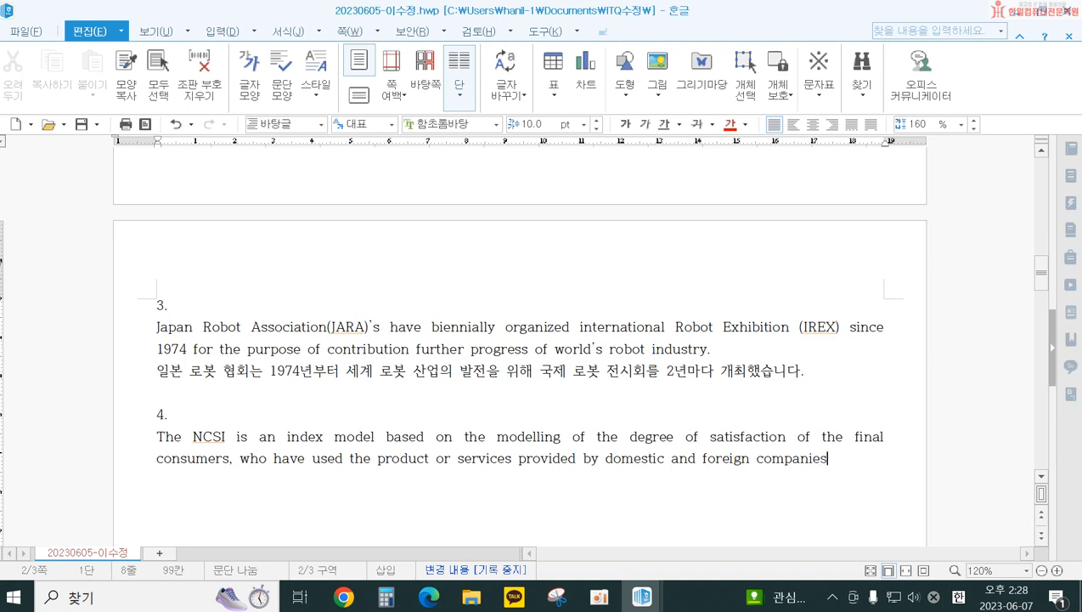
text(.)
Begin the Korean sentence on a new line below item 4's English text with "시뮬레이션 소프트웨어는 고객 만족도의 벼화를 고객 유지 비율로 표현"
key(Return)
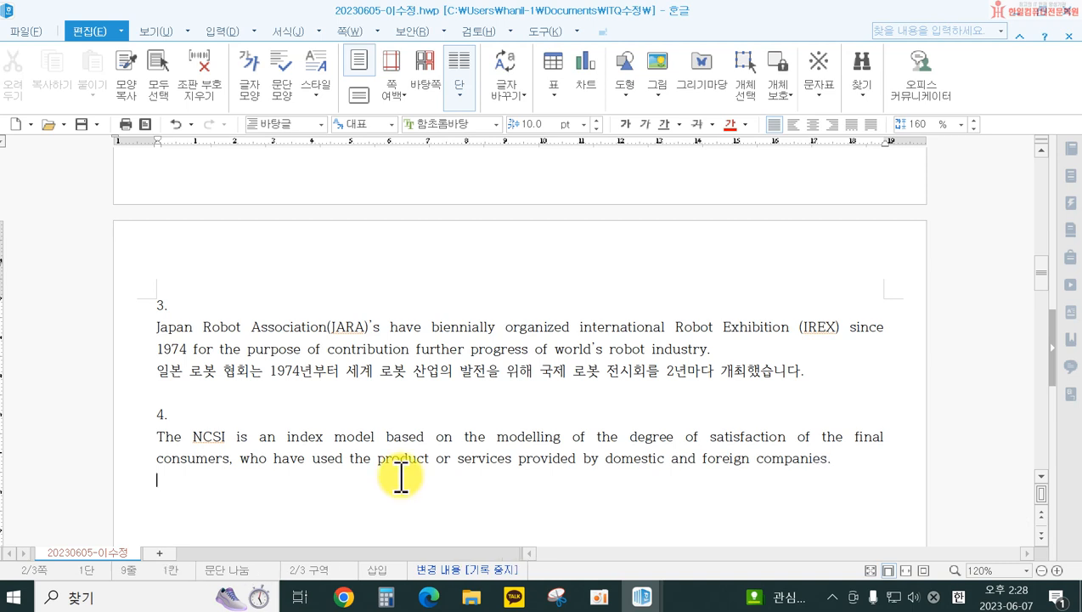
text(시뮬레이션 소프트웨어는)
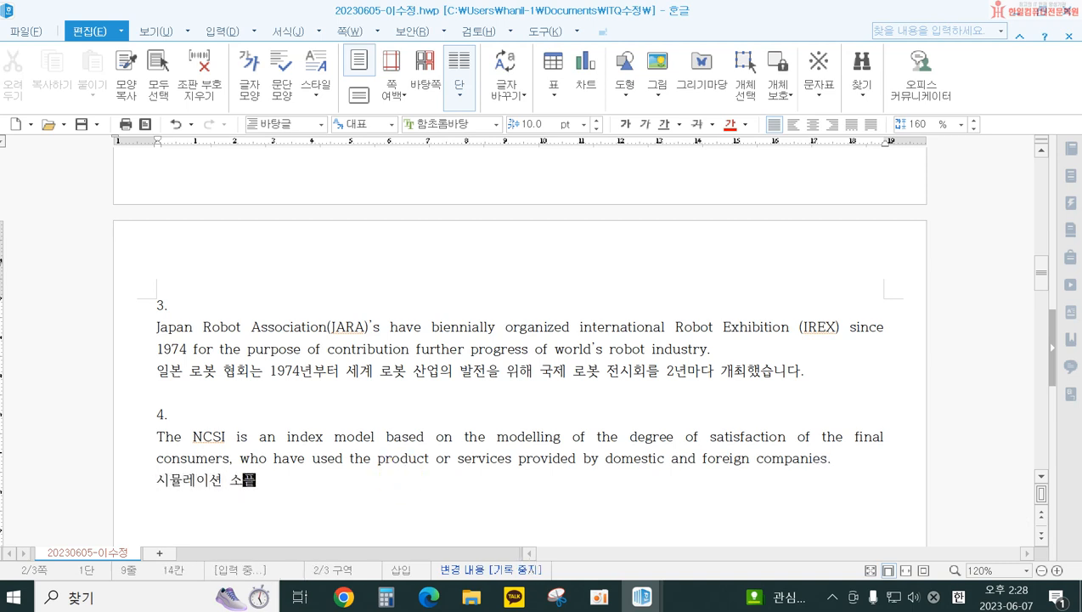
text( 고)
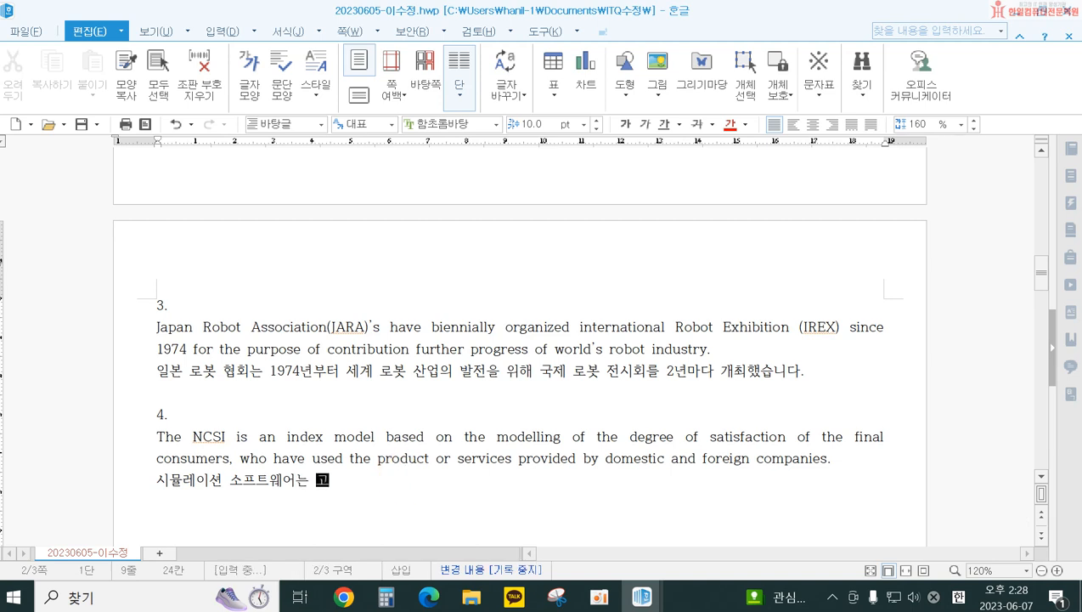
text(객 만조ㄱ도의 변화를 )
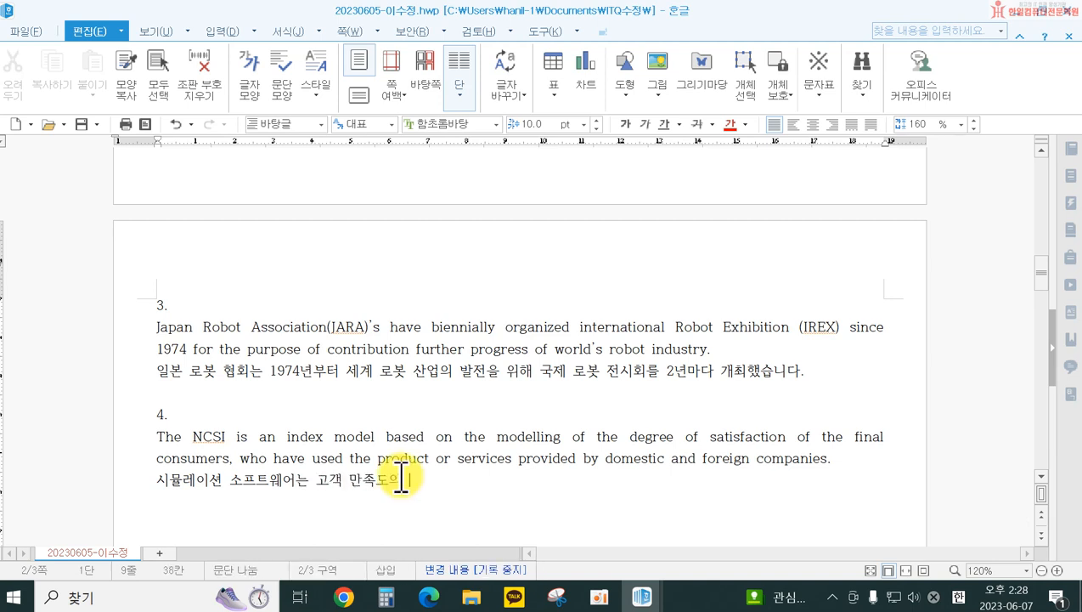
text(고객 유지)
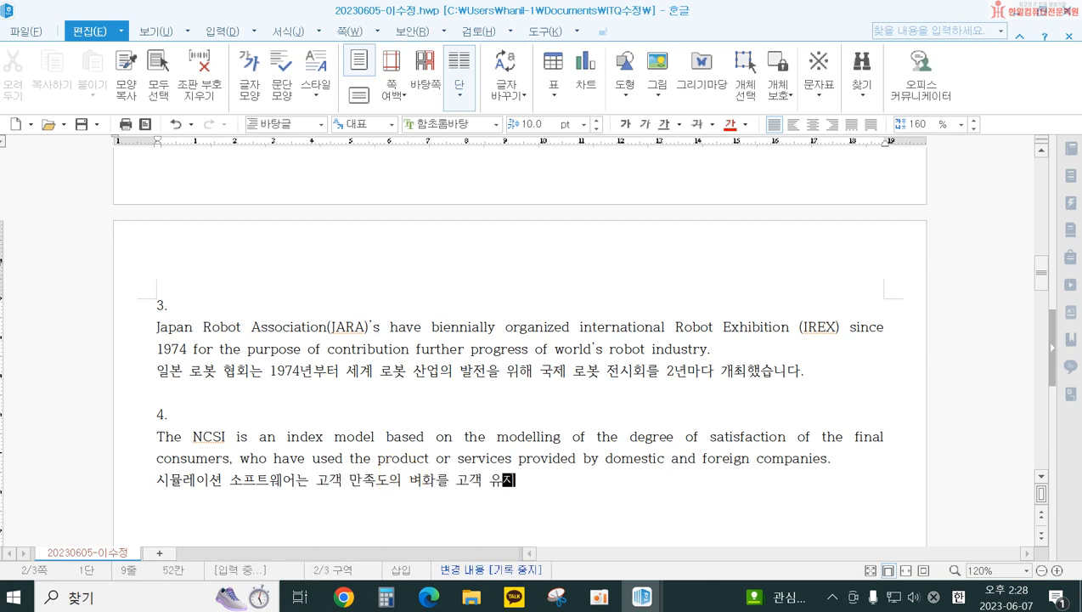
text( 비율로 표현)
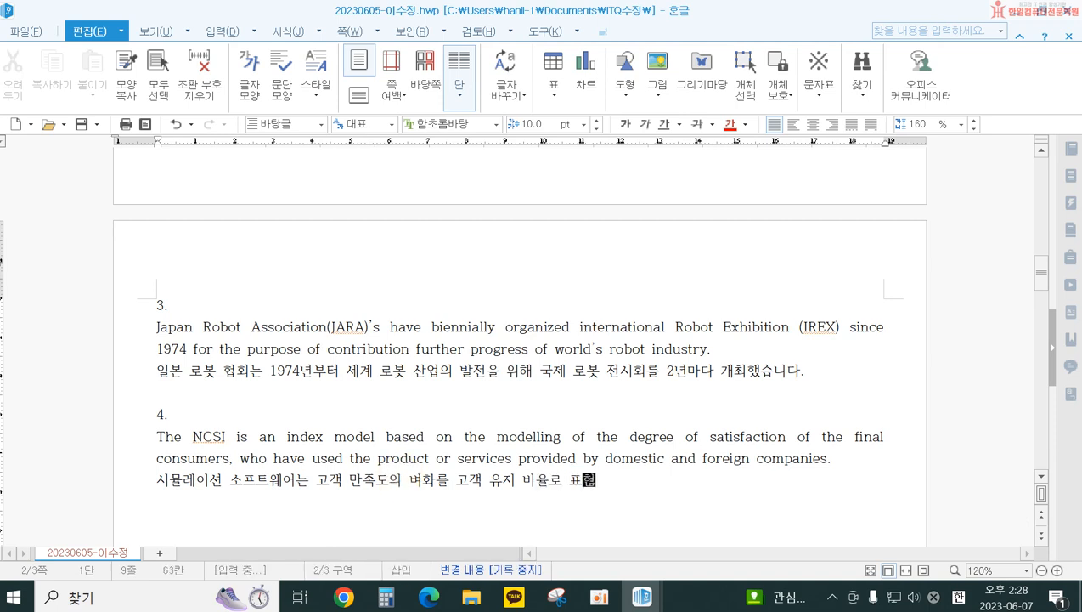
Finish item 4's Korean sentence with "하며, 수익성에 영향을 미치는지 분석할 수 있습니다."
text(하며. 수익선)
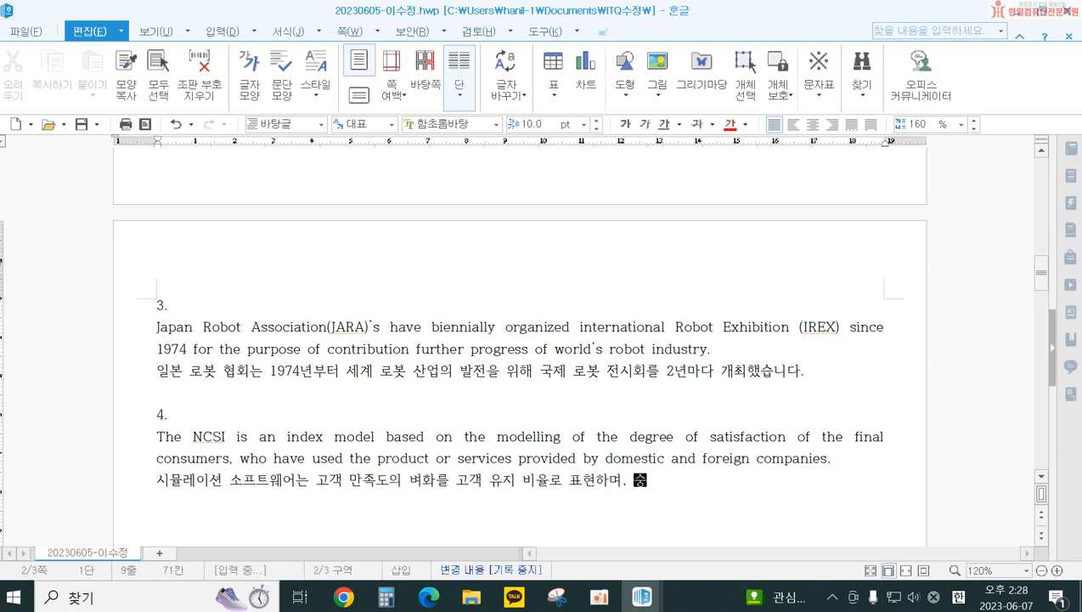
text(에 영향을 미)
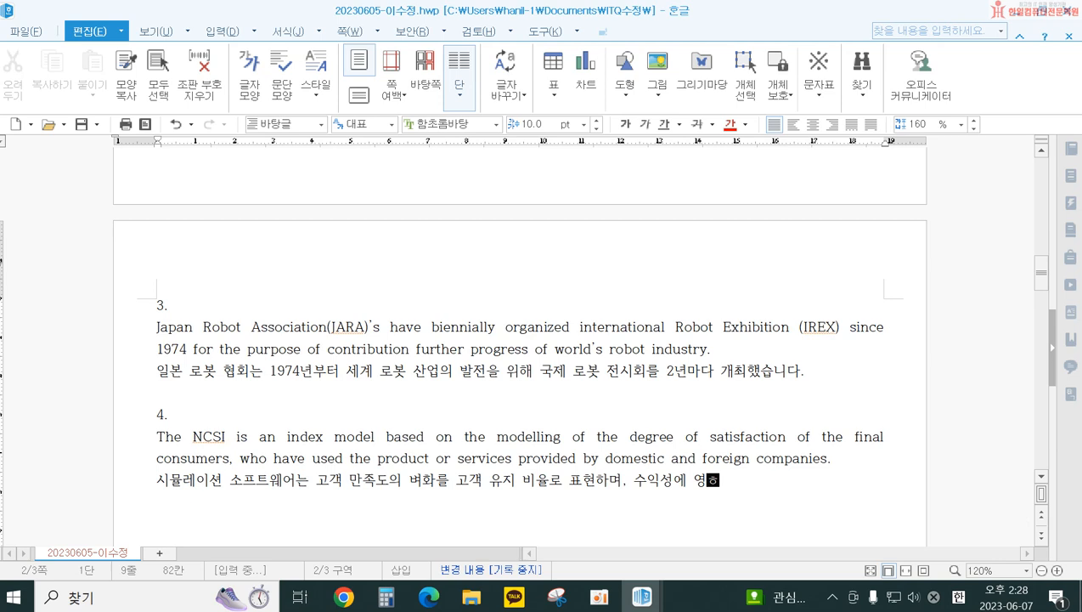
text(치는지 )
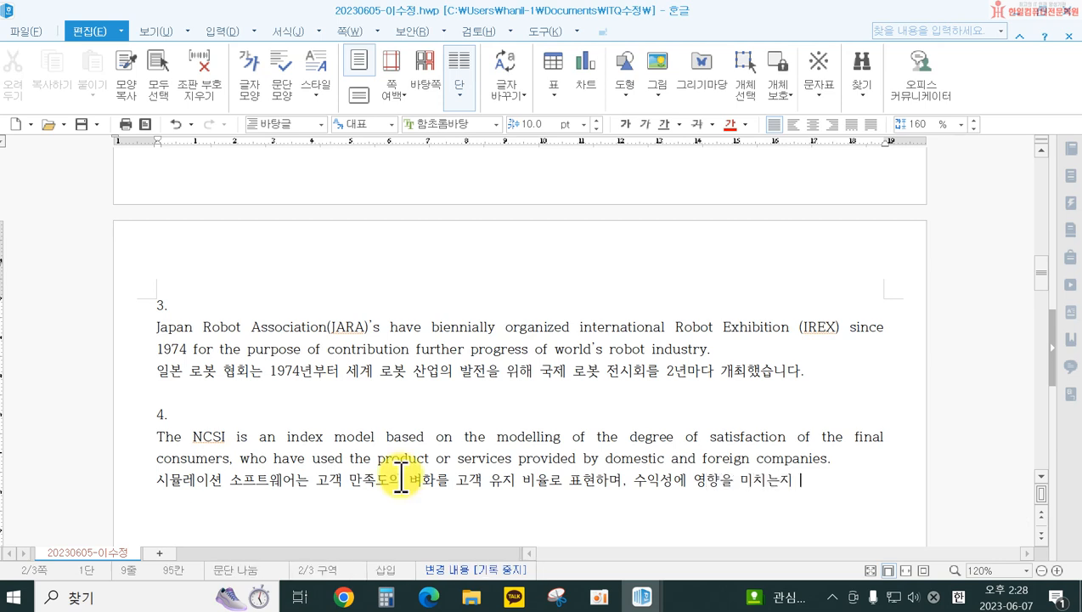
text(분석할 수 있습니)
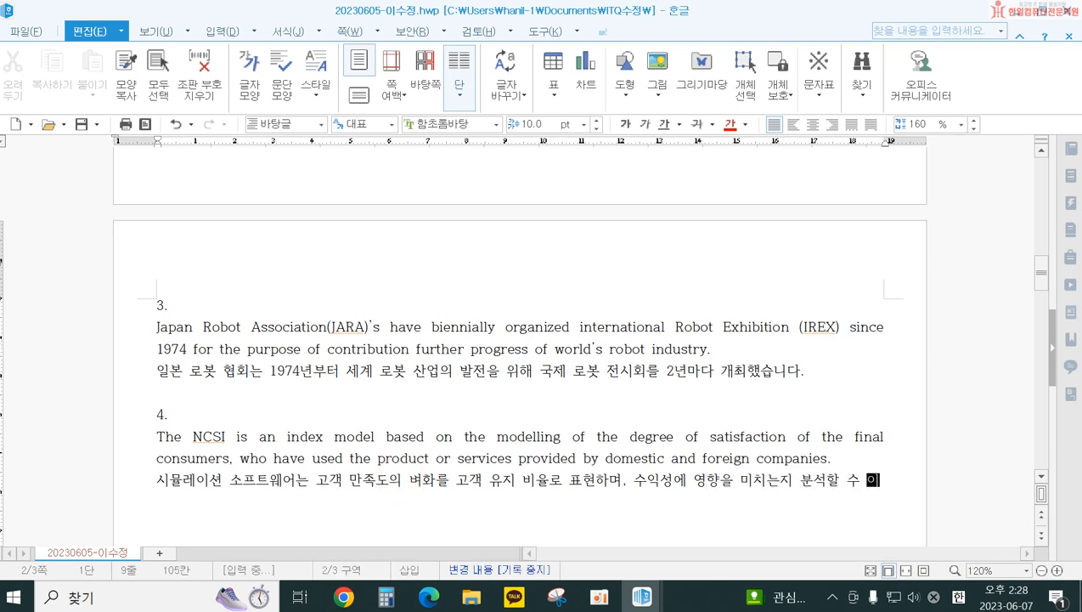
text(다.)
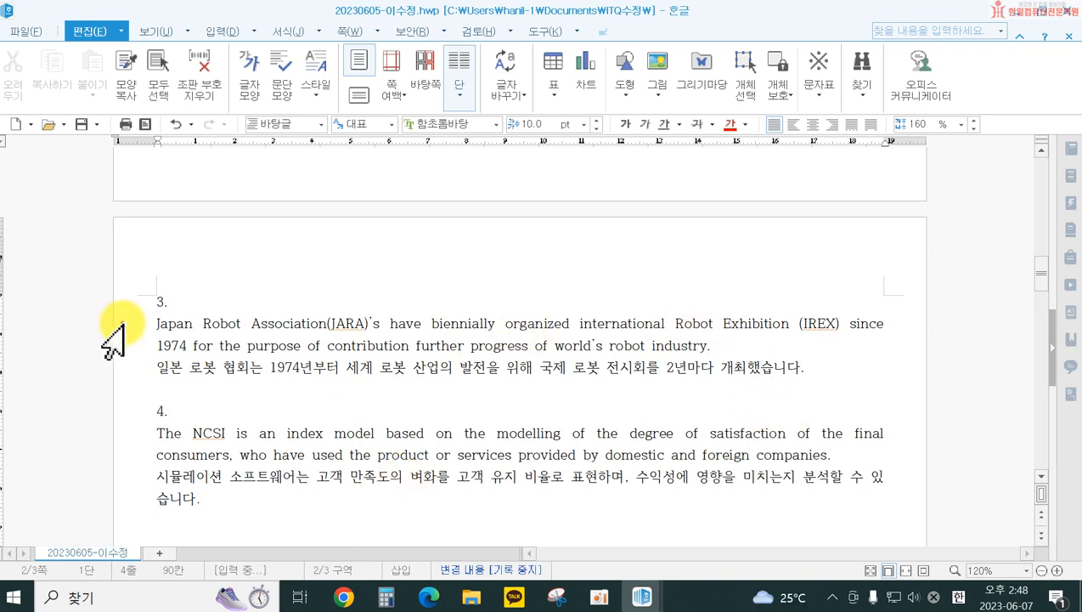
Start a new paragraph style named "robot" for item 3's English and Korean sentences
drag(121, 326, 122, 375)
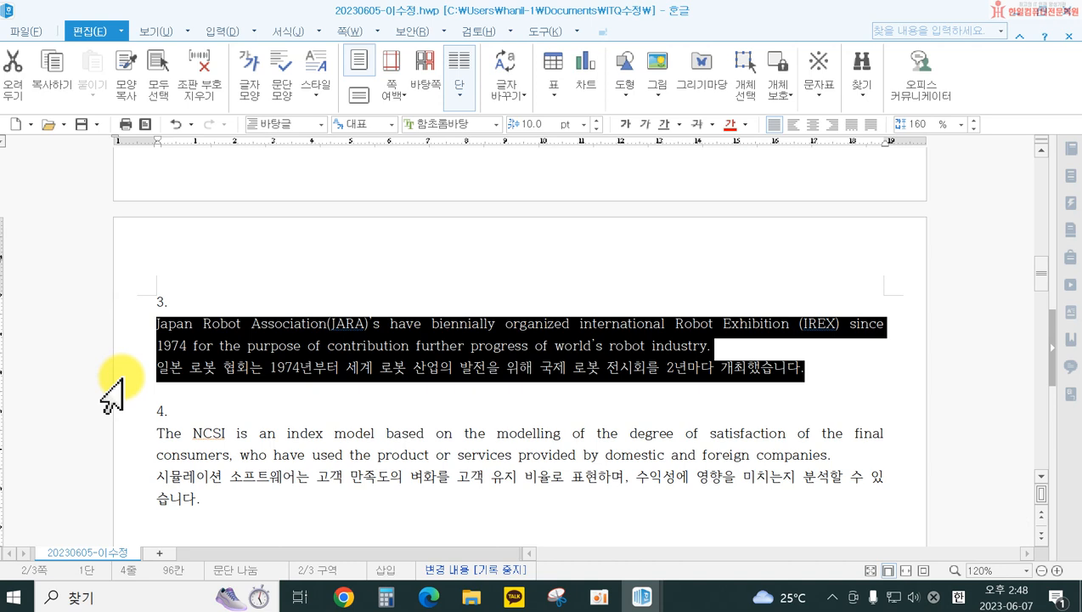
click(315, 61)
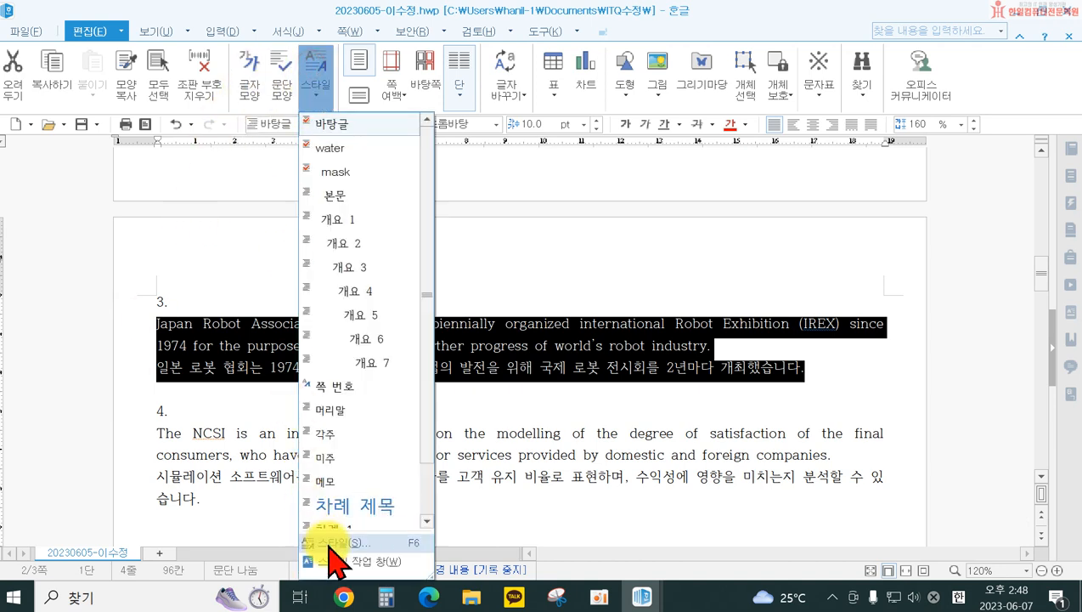
click(331, 543)
click(278, 464)
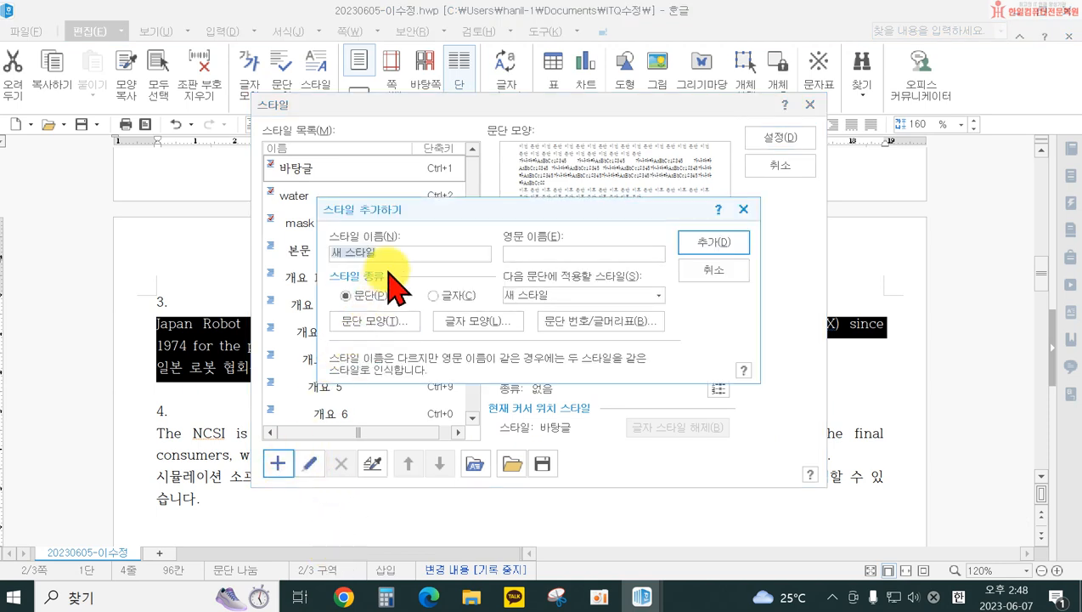
text(ㄱ)
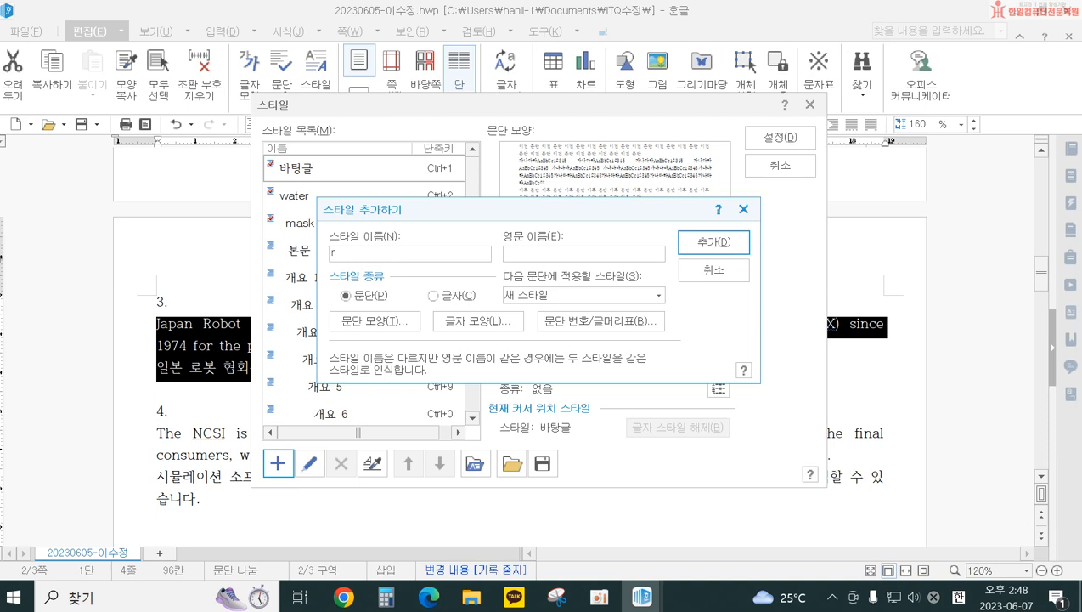
Set the robot style's left margin to 10 pt and the spacing below the paragraph to 10 pt
click(375, 322)
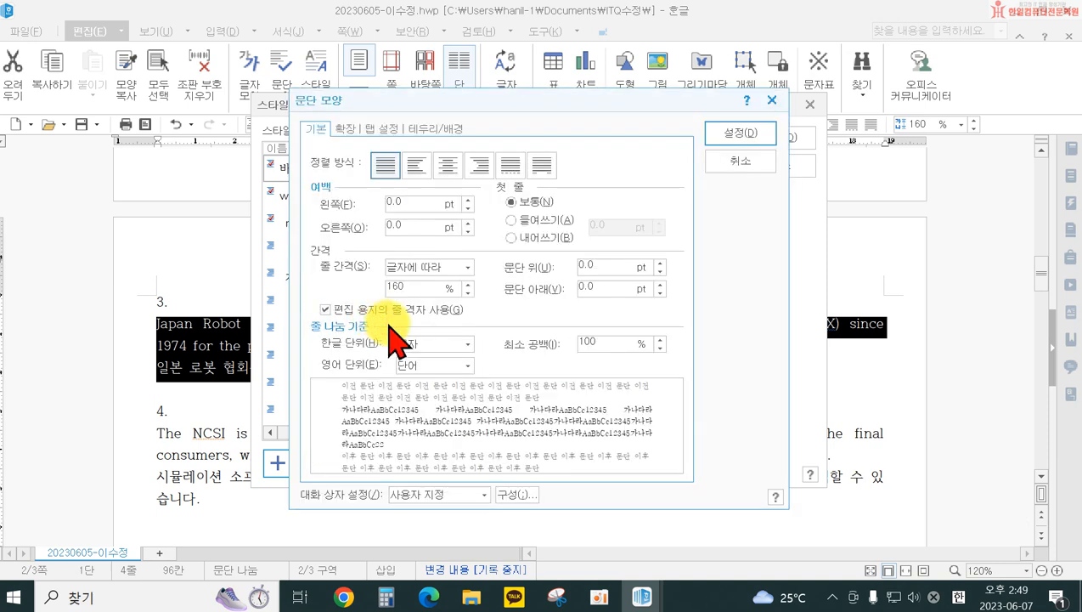
click(400, 204)
text(1)
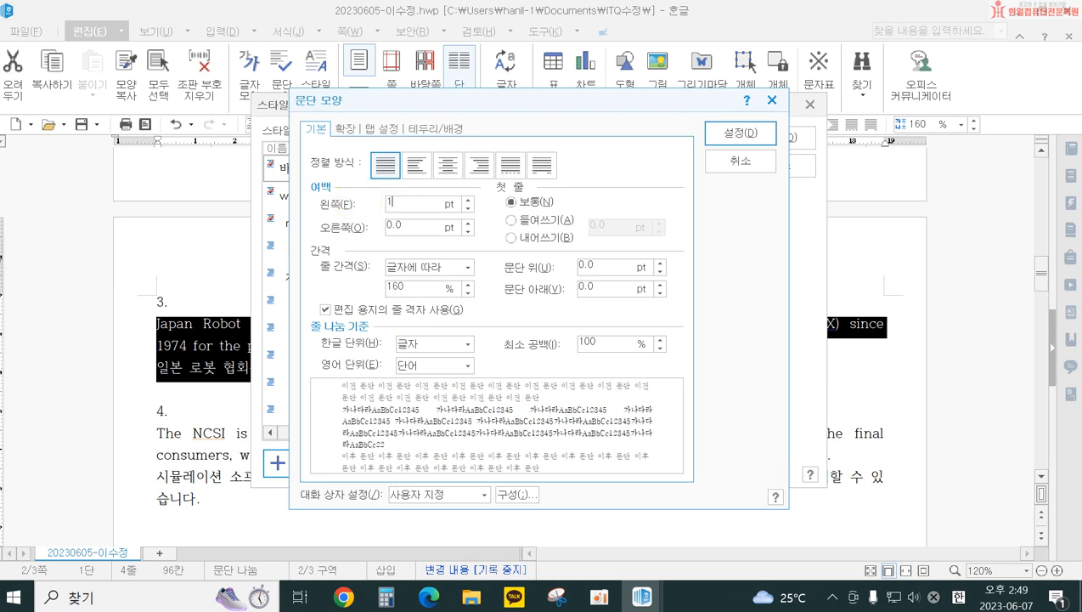
text(0)
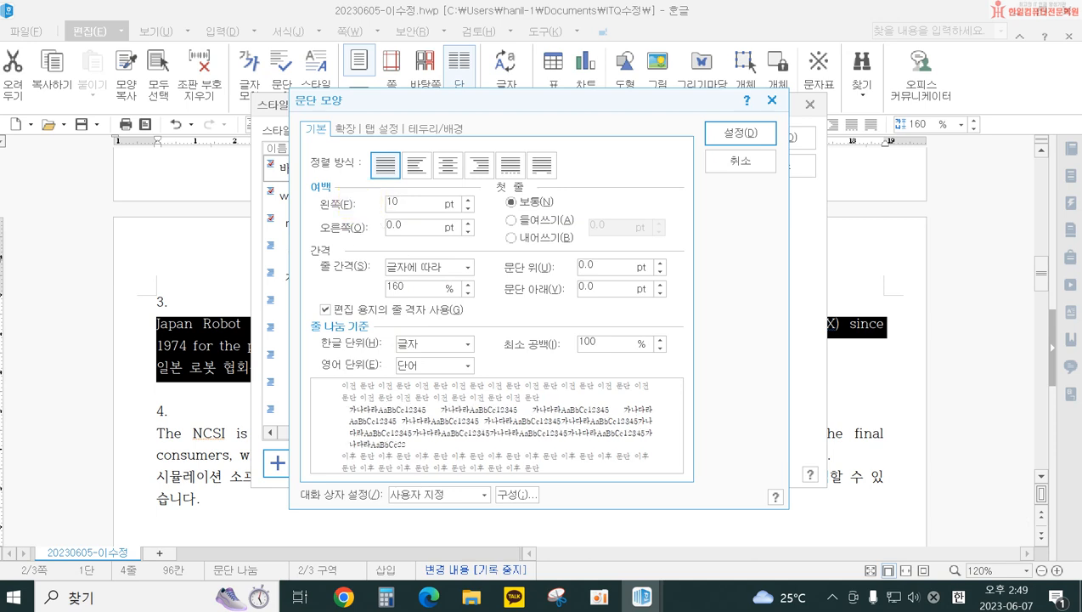
drag(597, 287, 557, 291)
text(10)
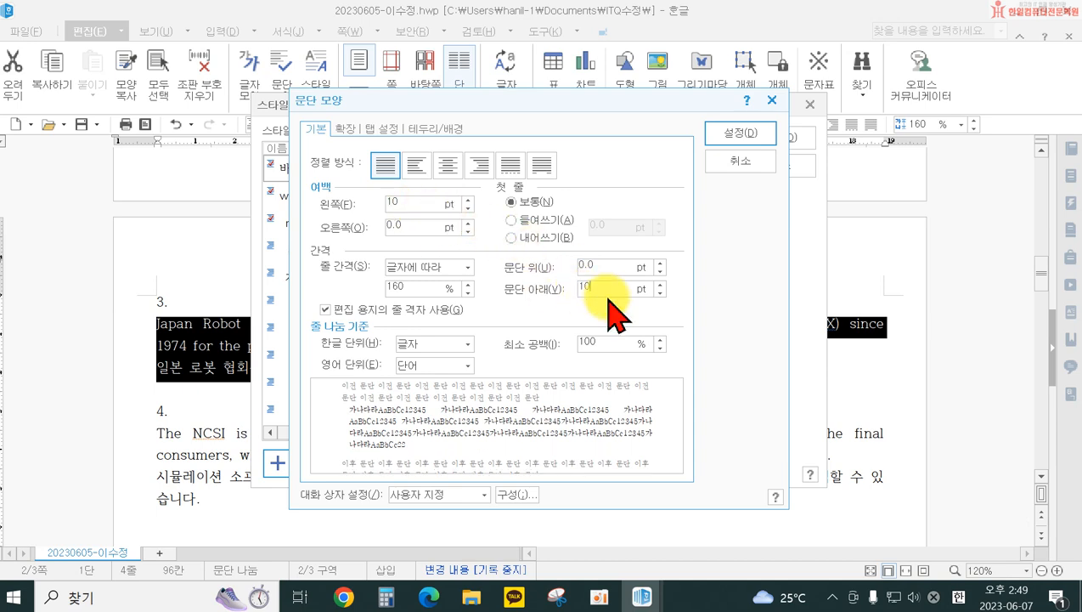
click(726, 134)
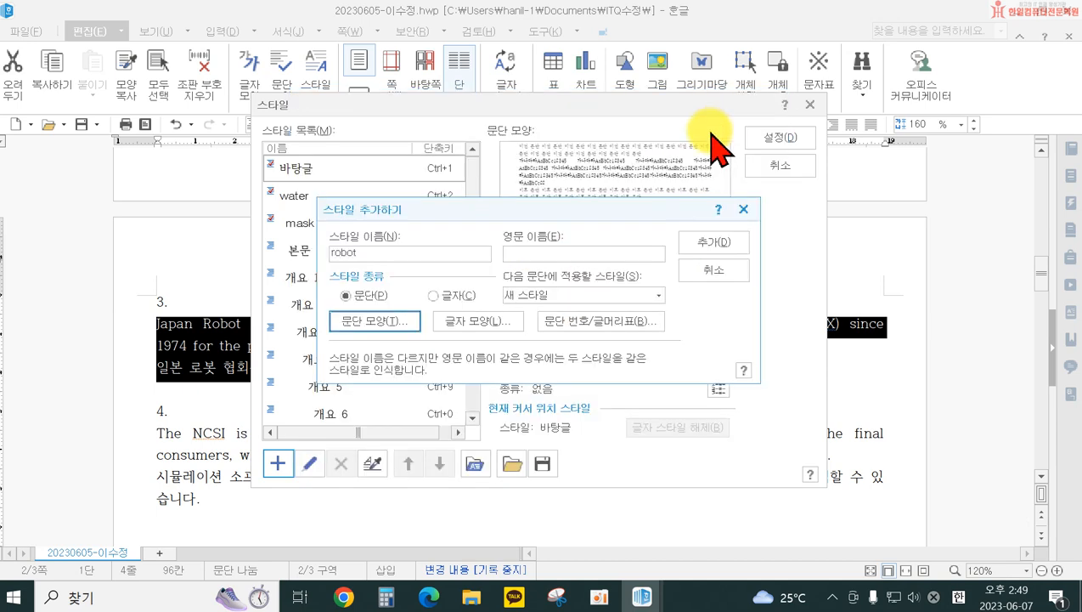
Set the robot style's character width ratio to 110% and letter spacing to -5% for the 대표 language
click(490, 322)
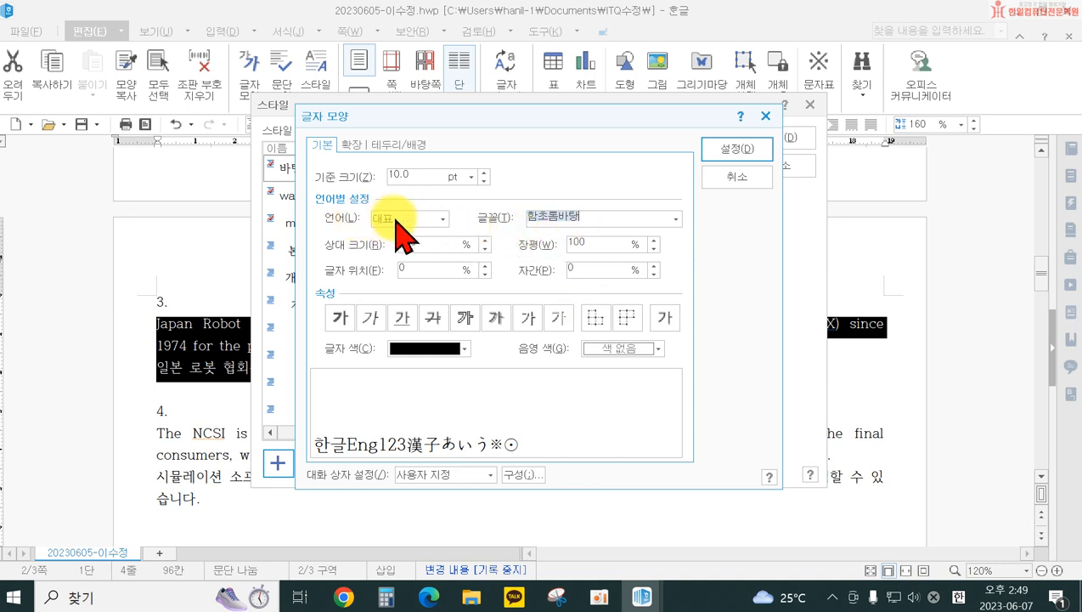
click(442, 219)
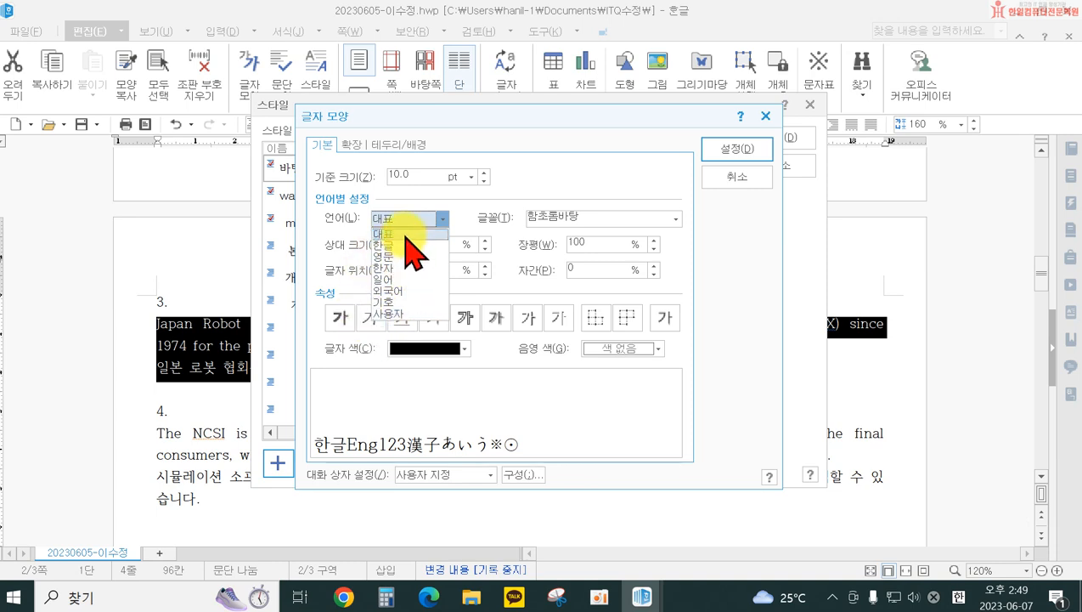
click(406, 234)
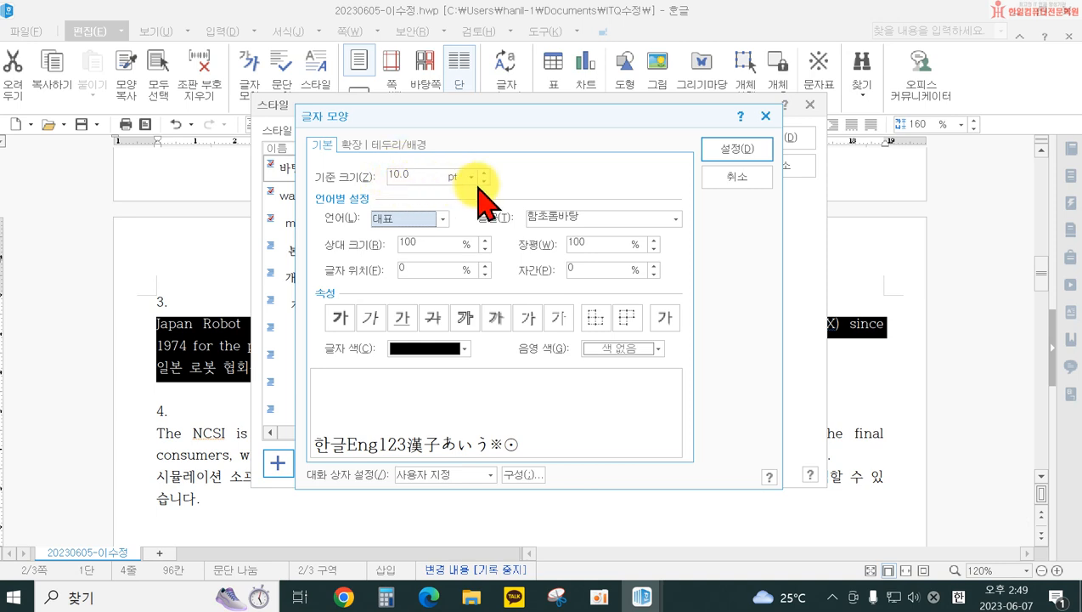
double_click(576, 243)
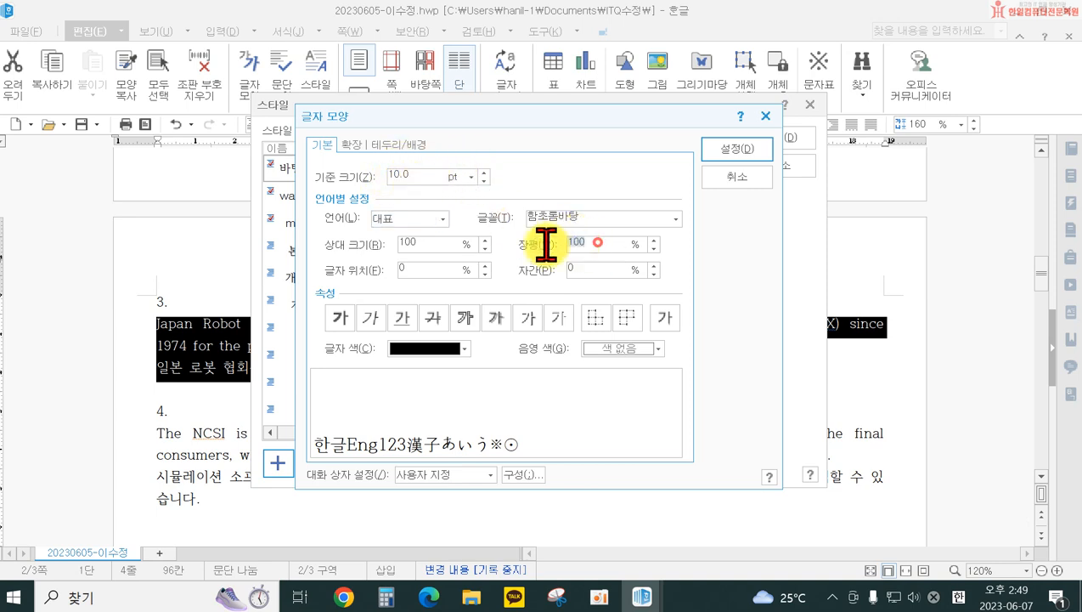
text(110)
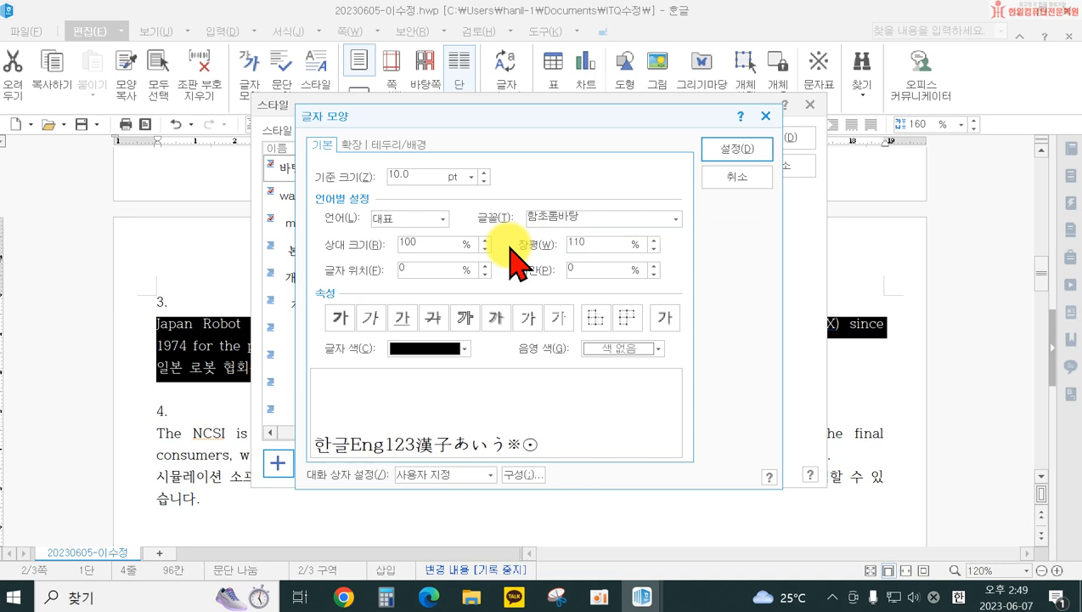
double_click(582, 268)
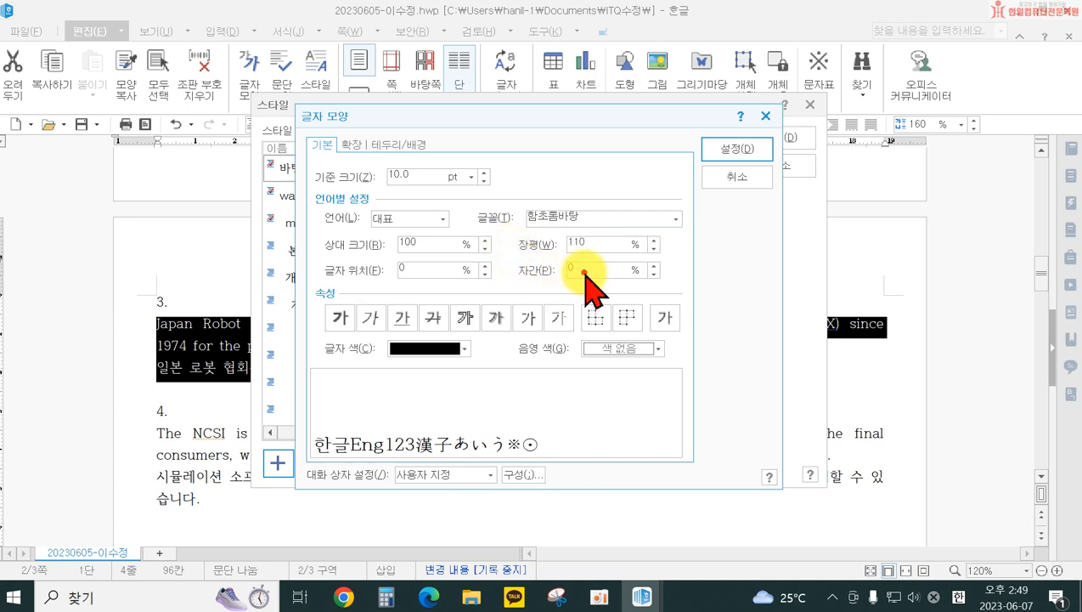
text(-5)
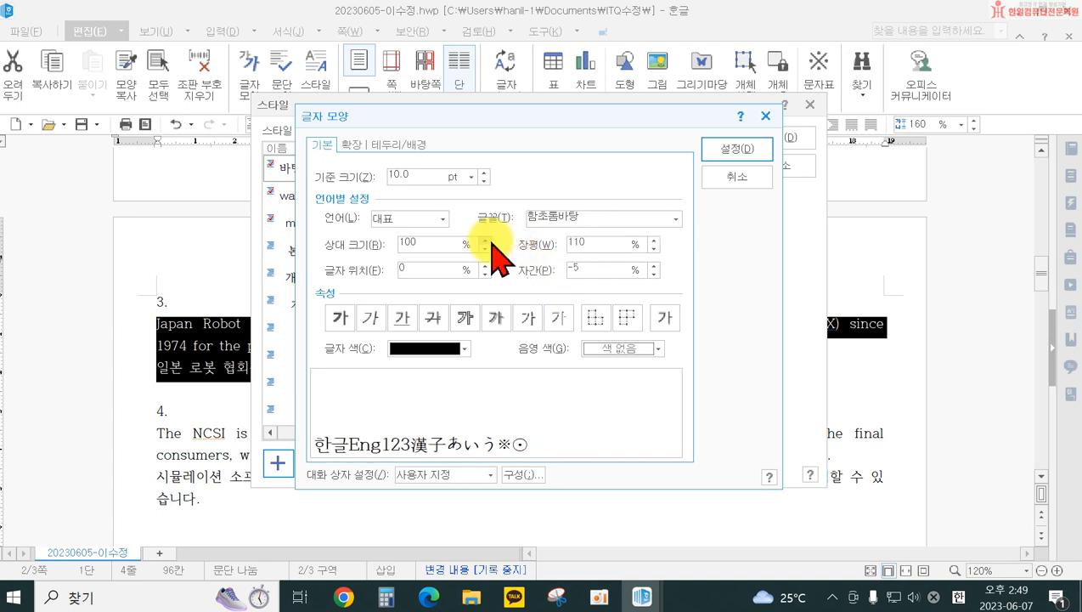
Set the robot style's Korean (한글) font to 궁서 and its English (영문) font to 돋움
click(409, 223)
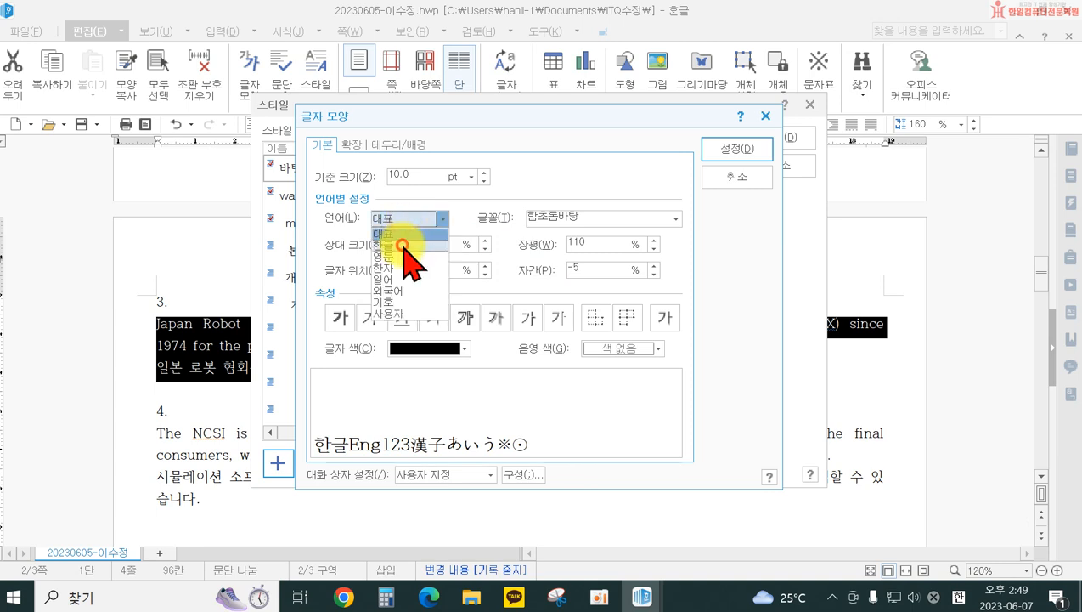
click(411, 240)
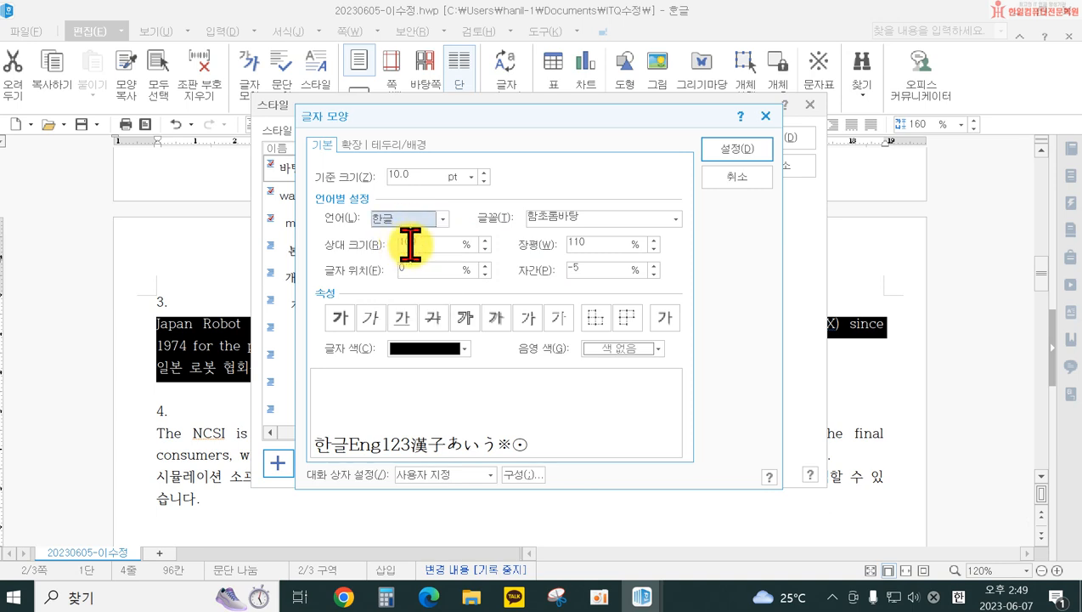
click(540, 217)
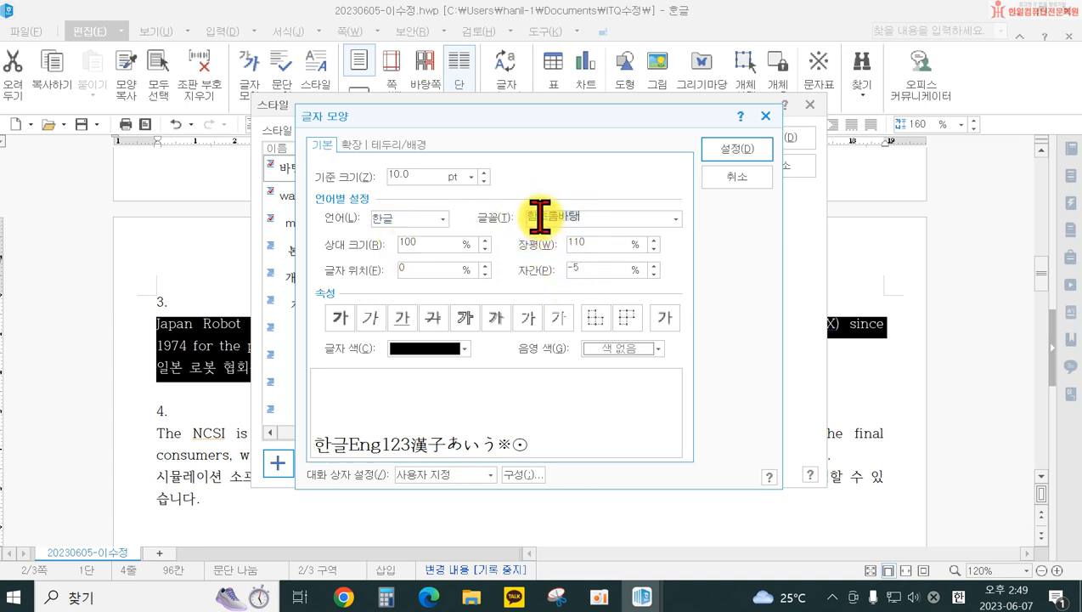
text(궁서)
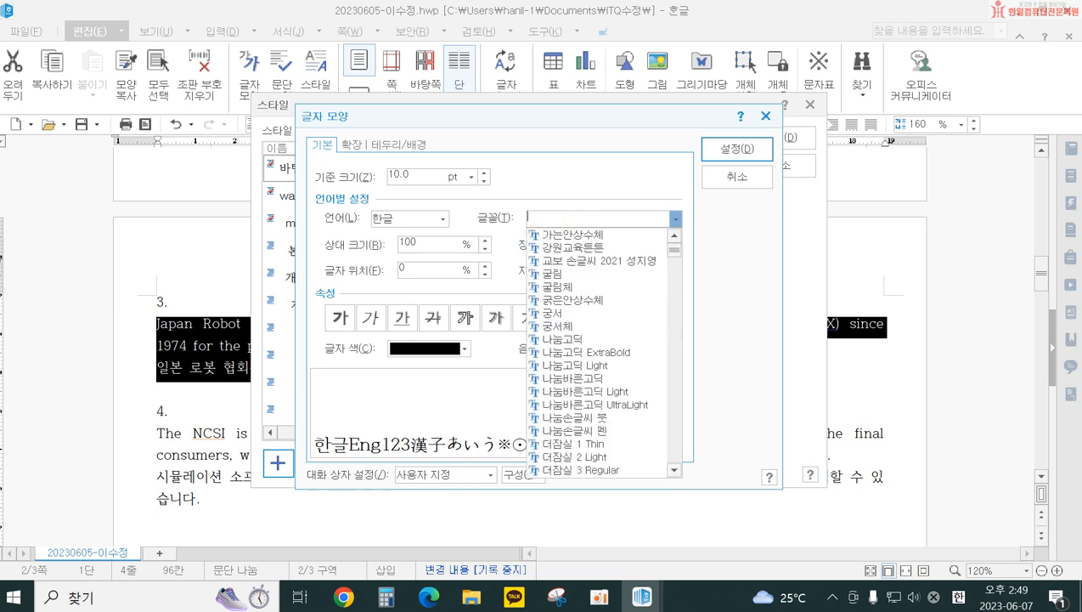
key(Return)
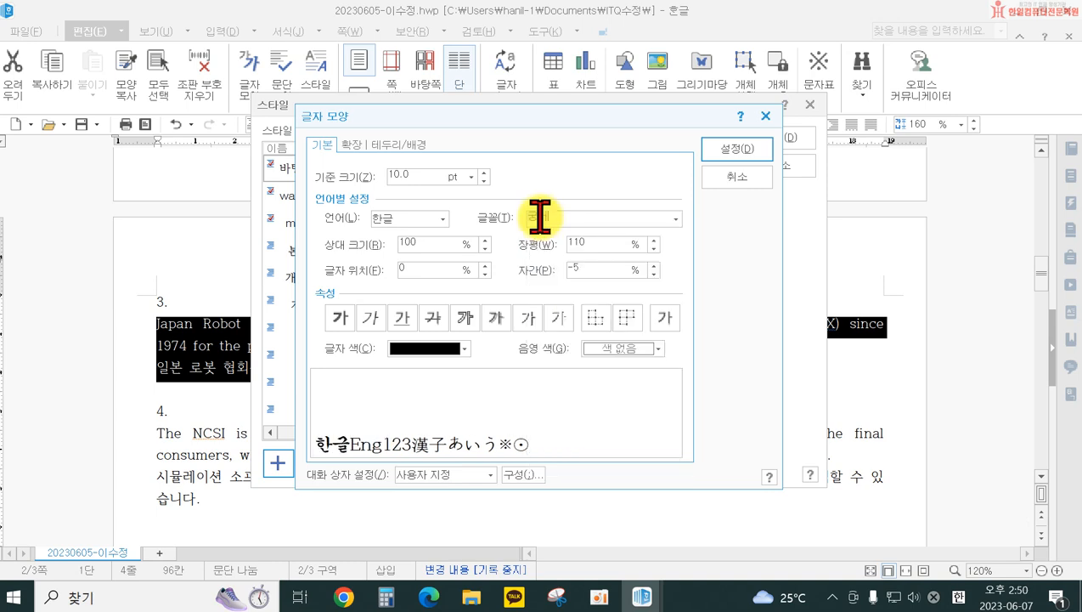
click(403, 219)
click(393, 254)
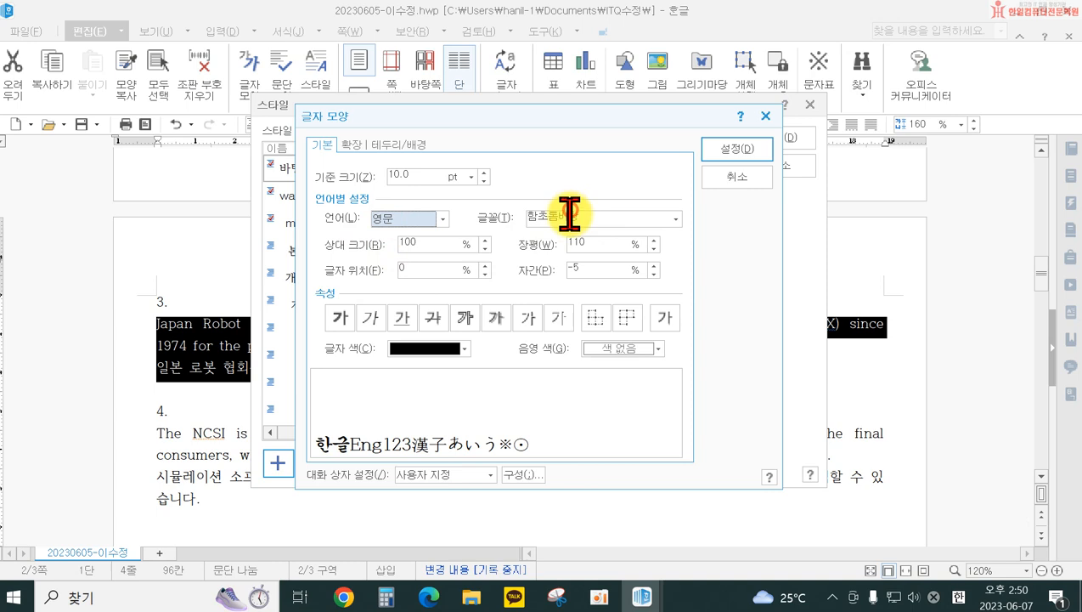
click(569, 214)
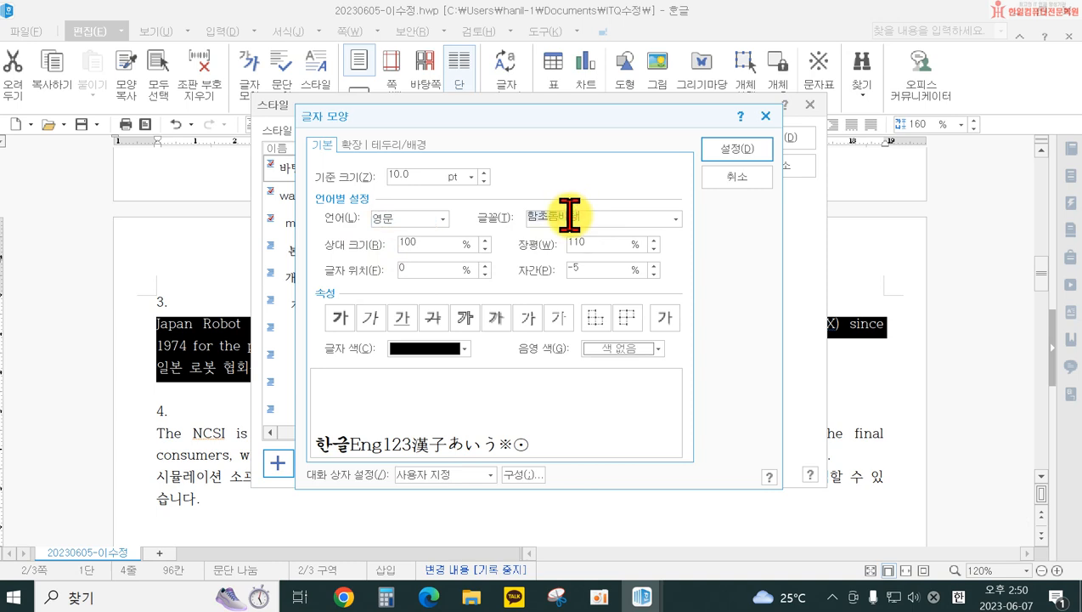
text(돋움)
key(Return)
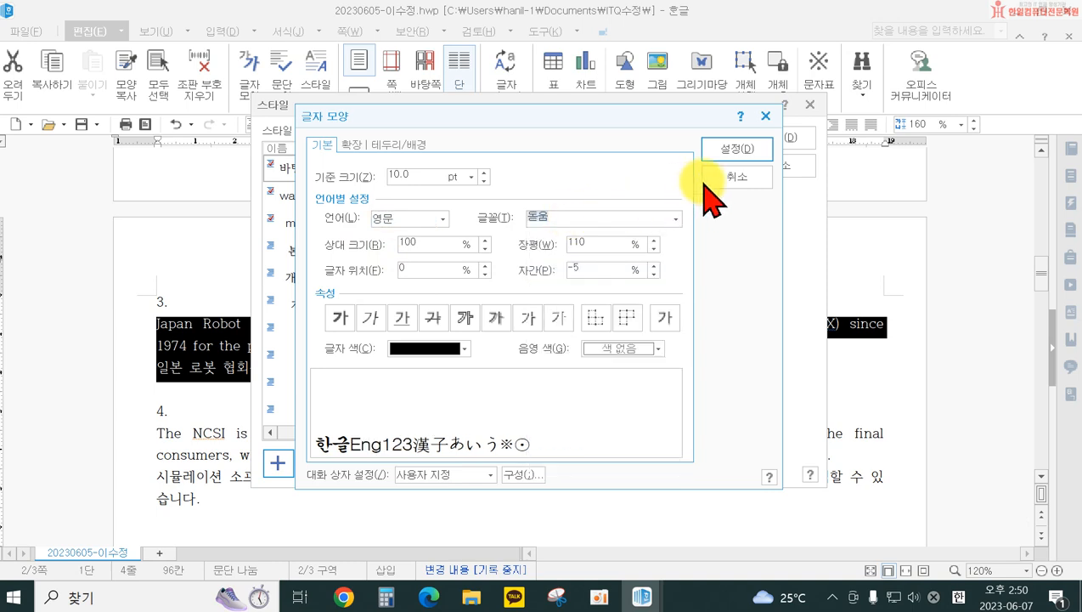
Confirm the character settings, add the robot style to the list and apply it to item 3's text
click(736, 150)
click(698, 245)
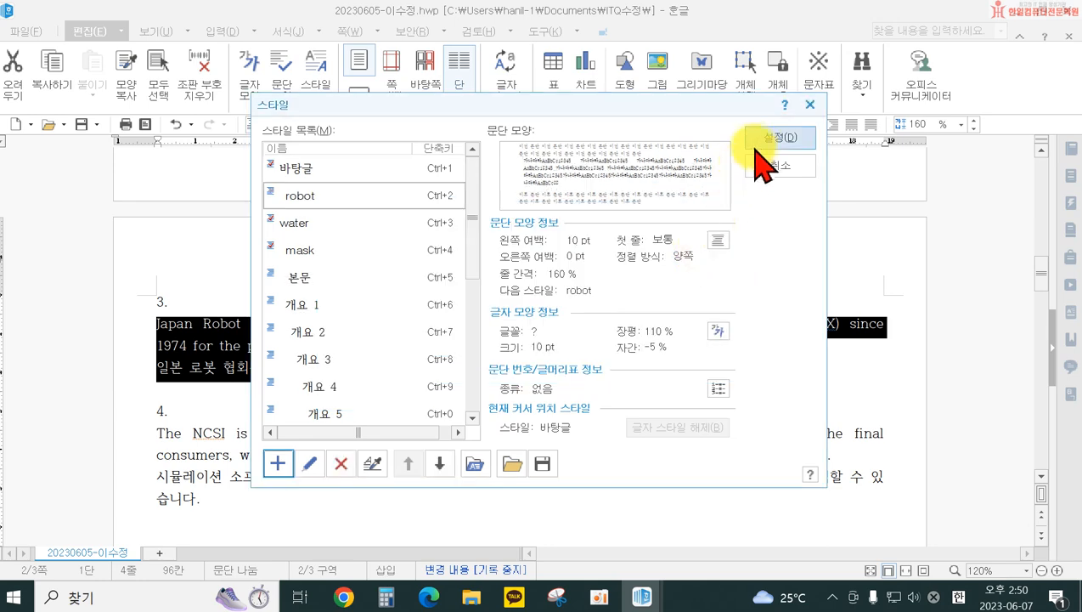
click(759, 143)
Start a new paragraph style named "ncsi" for item 4's English and Korean sentences
scroll(642, 372, down, 1)
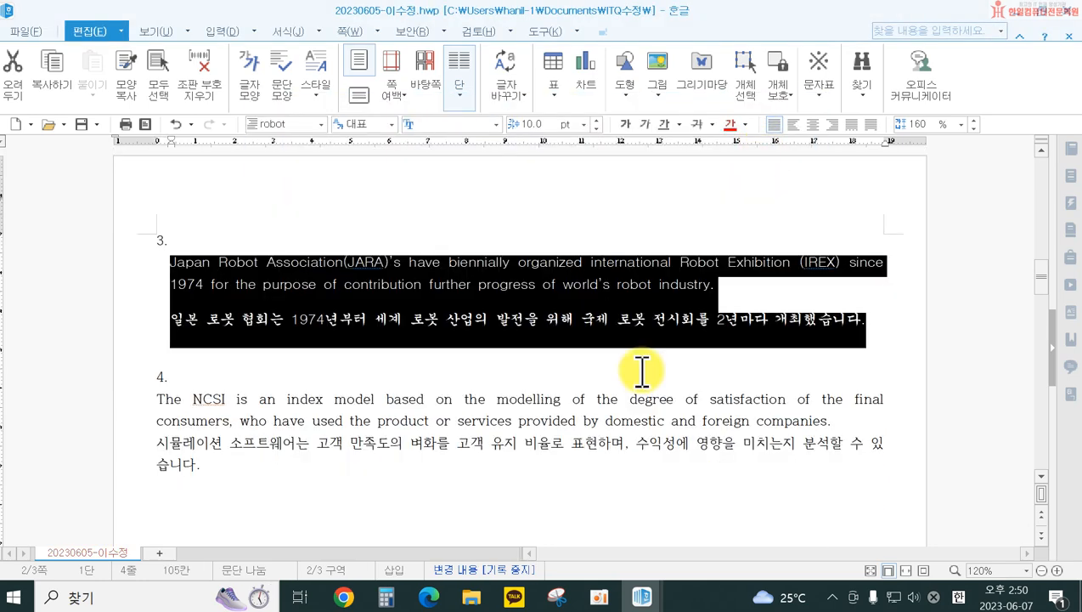
scroll(642, 371, down, 1)
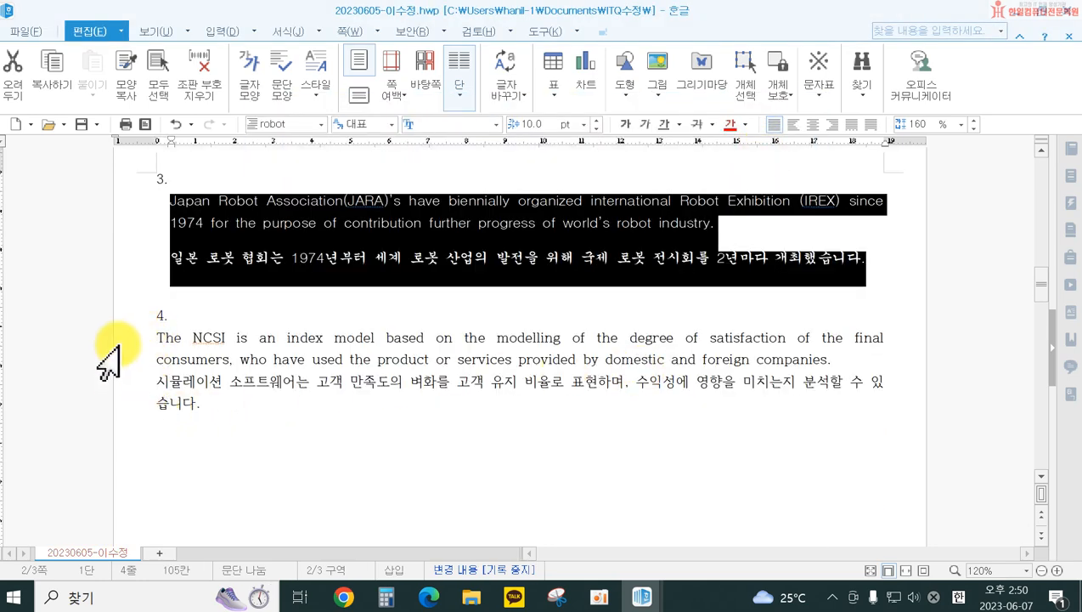
drag(106, 344, 102, 421)
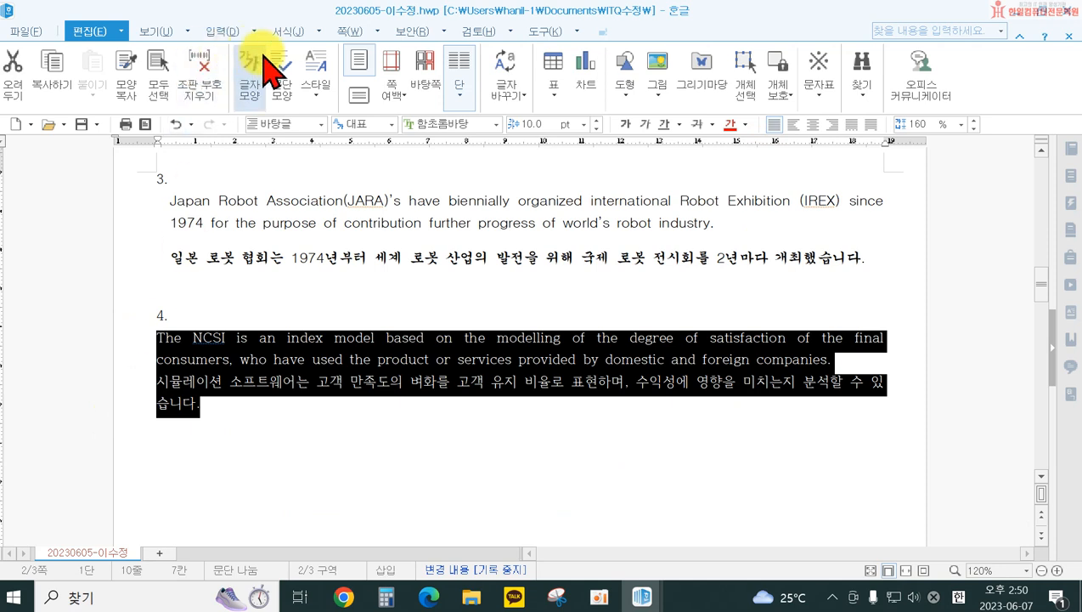
click(315, 93)
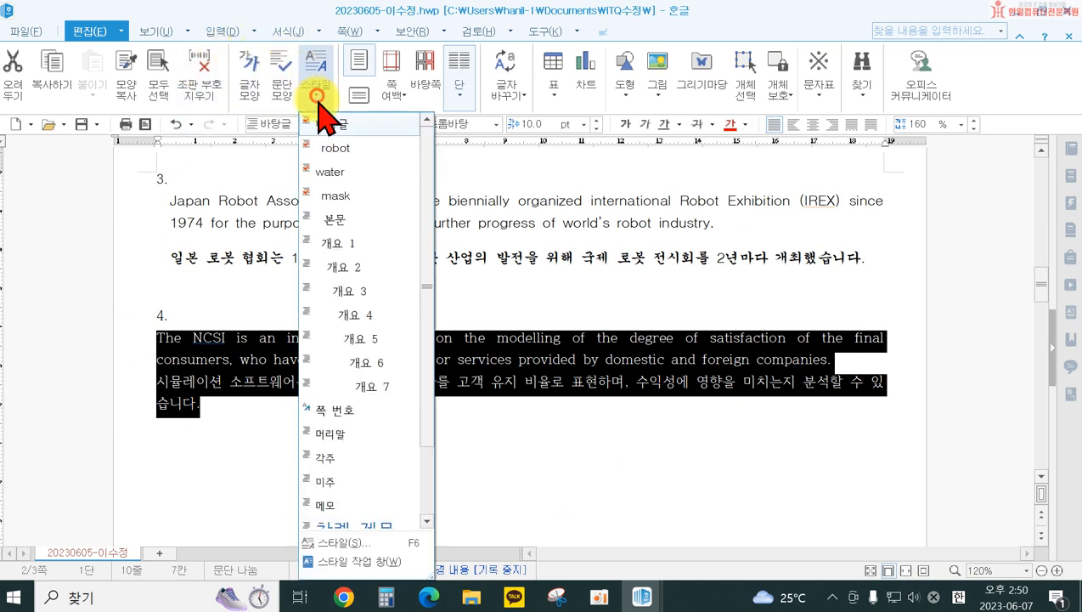
click(337, 544)
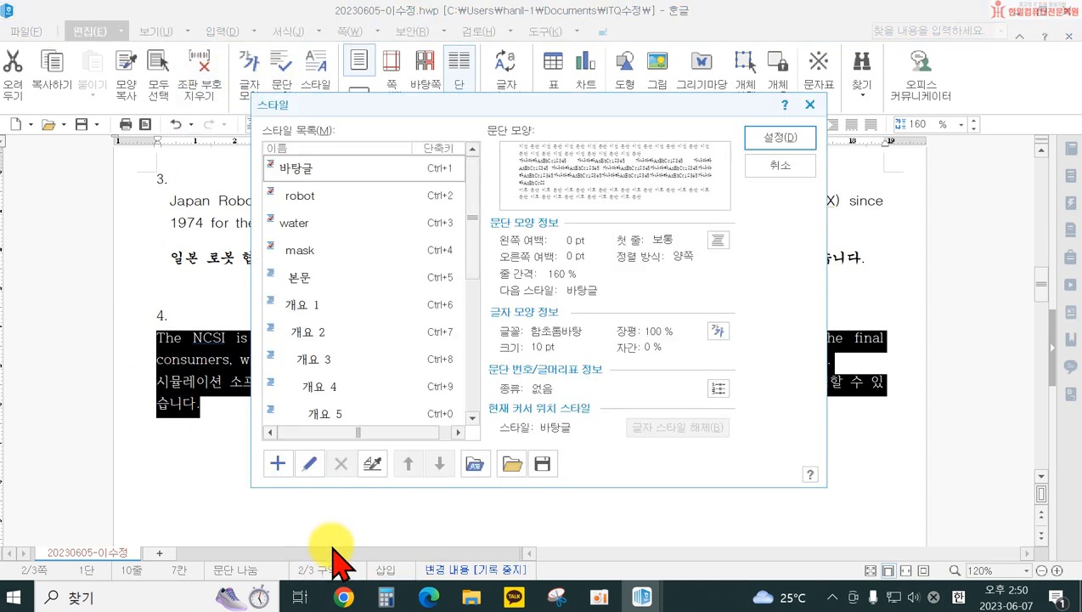
click(278, 463)
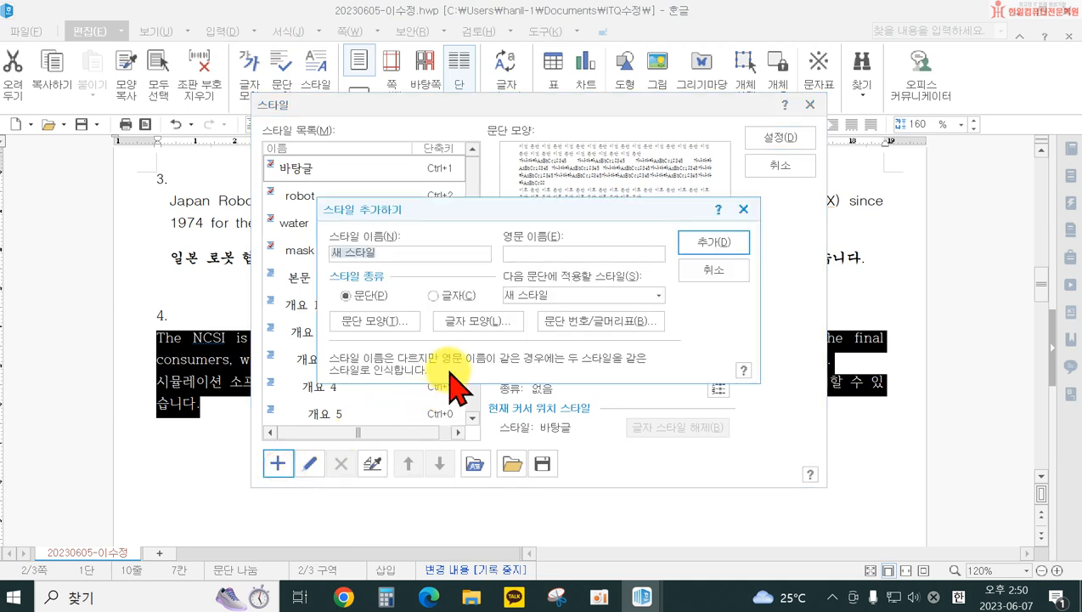
text(ㅜ)
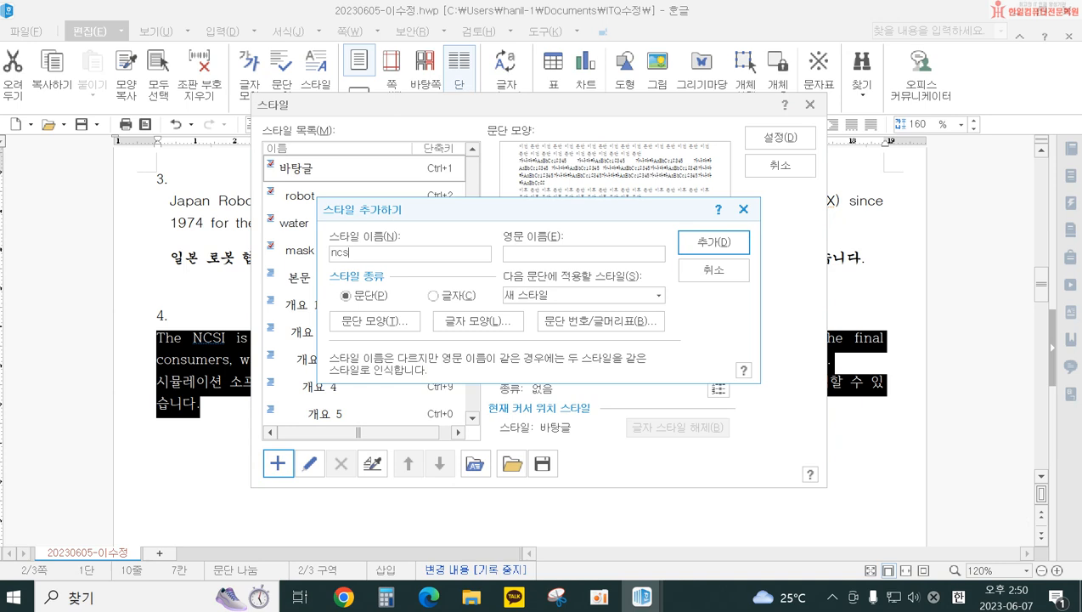
text(csi)
Set the ncsi style's left margin to 15 pt and the spacing below the paragraph to 5 pt
click(367, 322)
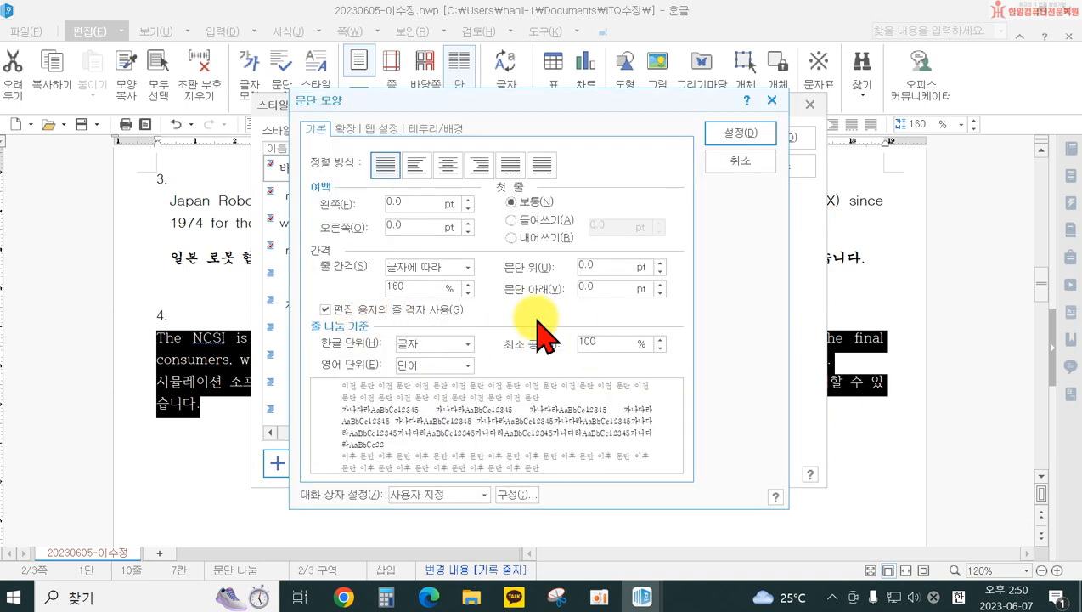
drag(435, 203, 314, 205)
text(15)
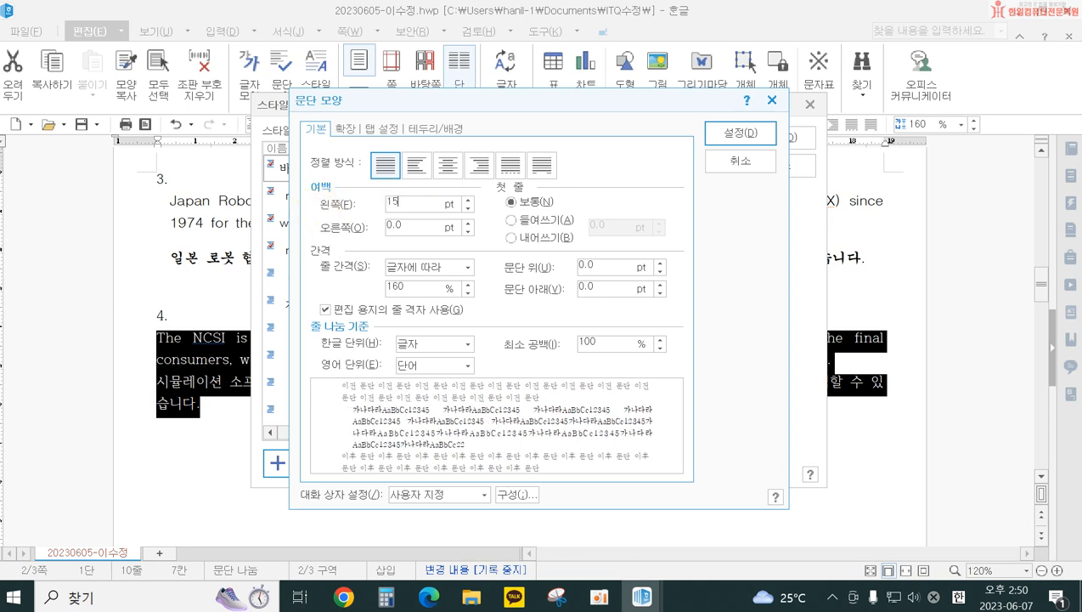
drag(605, 289, 545, 288)
text(5)
key(Return)
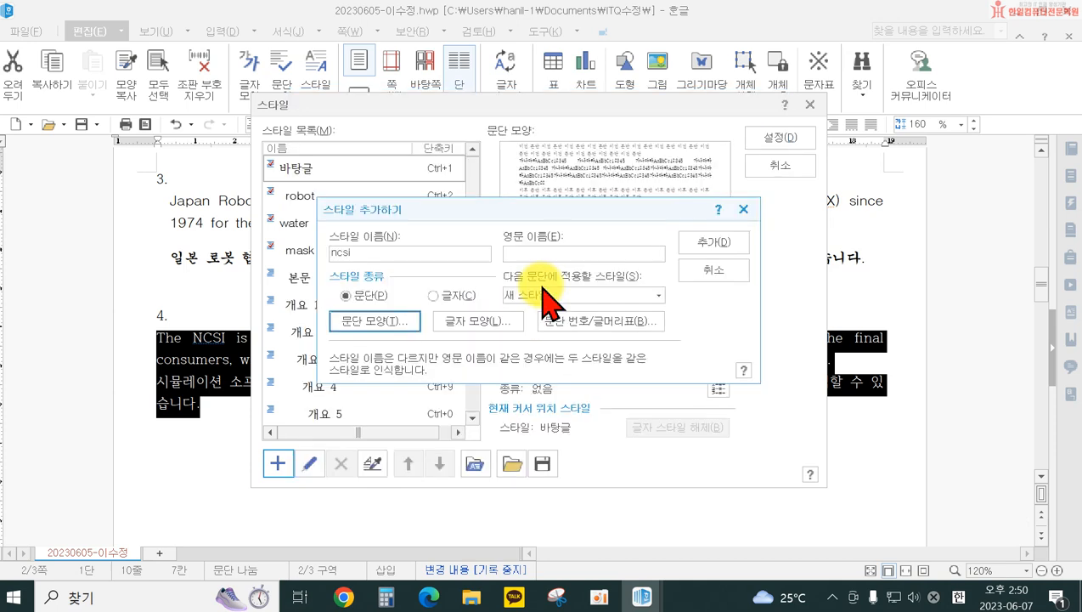
Set the ncsi style's character width (장평) to 105% and its character spacing (자간) to -5%
click(474, 324)
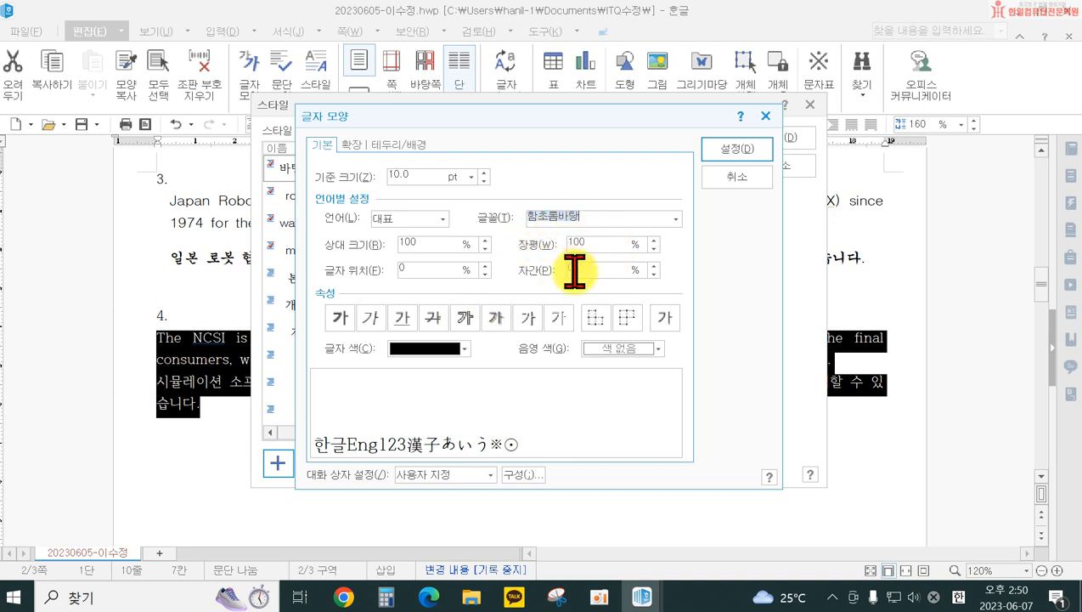
double_click(580, 244)
text(105)
drag(590, 270, 528, 272)
text(-5)
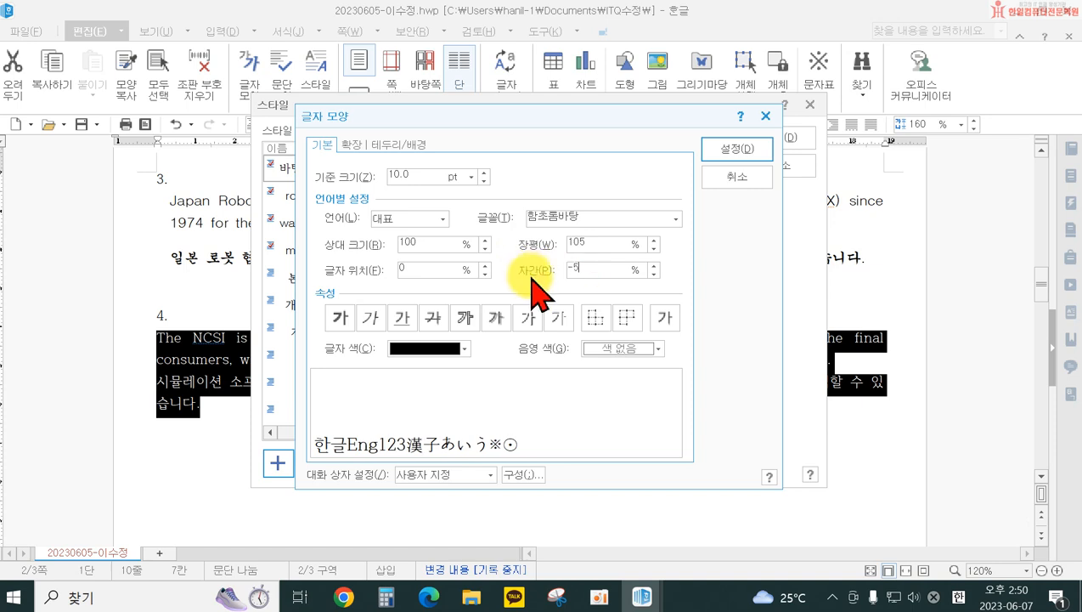
Set the ncsi style's Korean (한글) font to 바탕 and its English (영문) font to 굴림
click(413, 219)
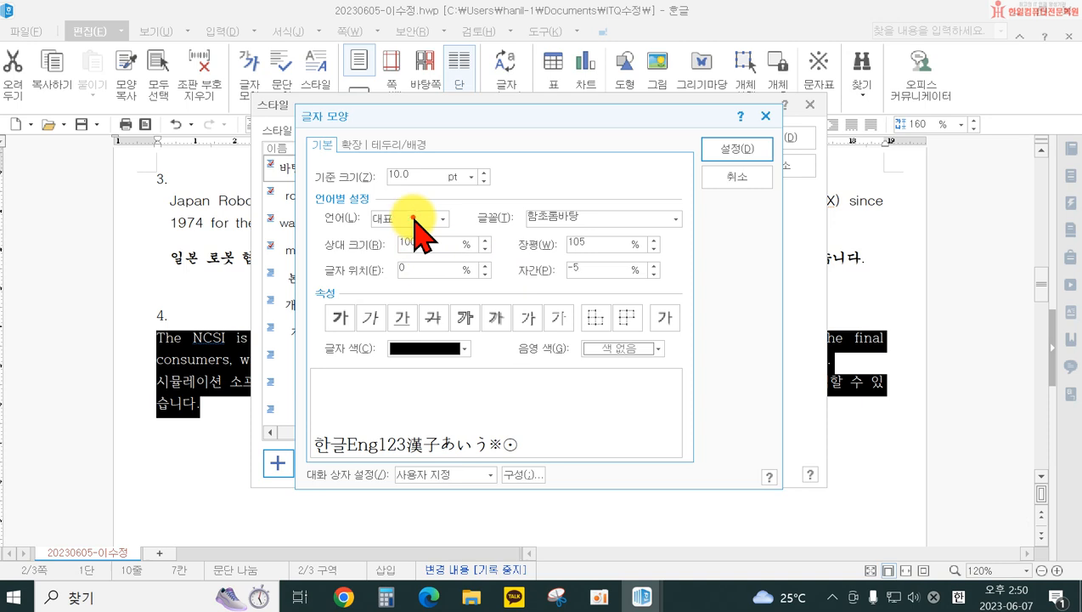
click(395, 239)
click(577, 219)
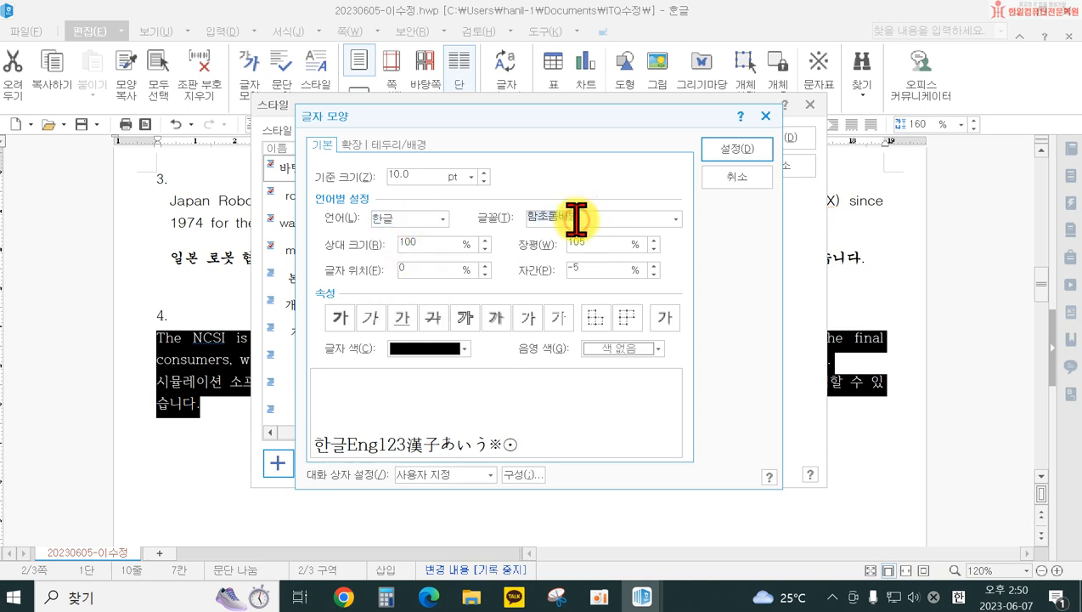
text(바탕)
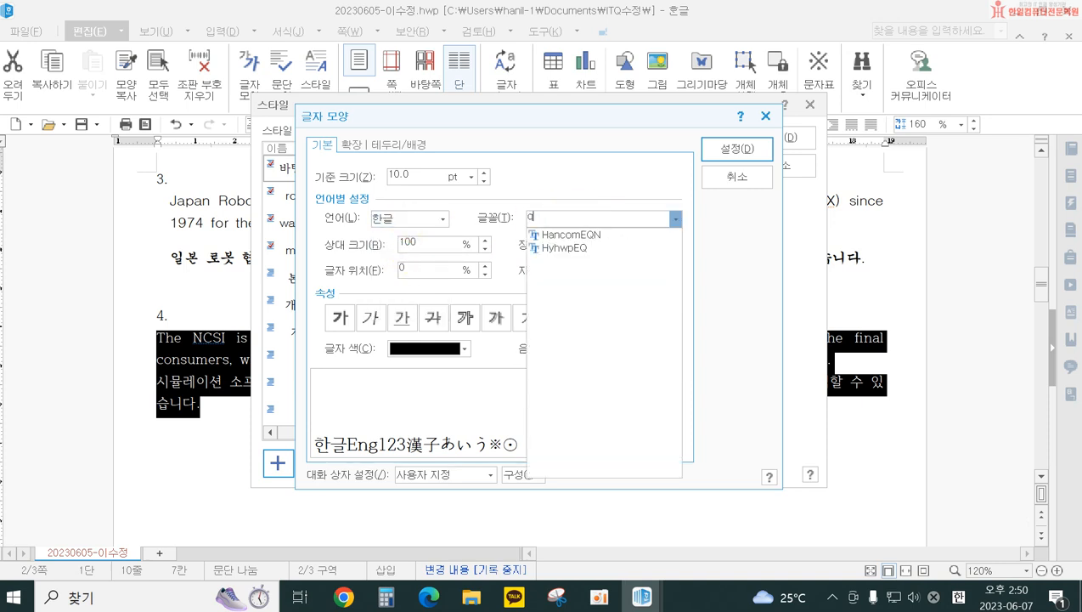
click(577, 218)
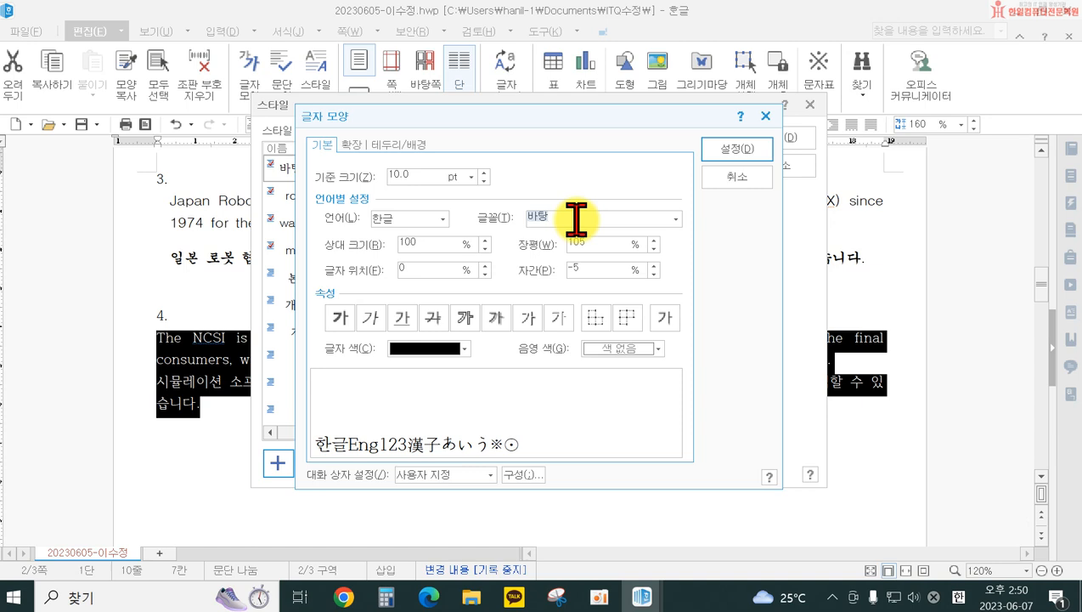
click(412, 218)
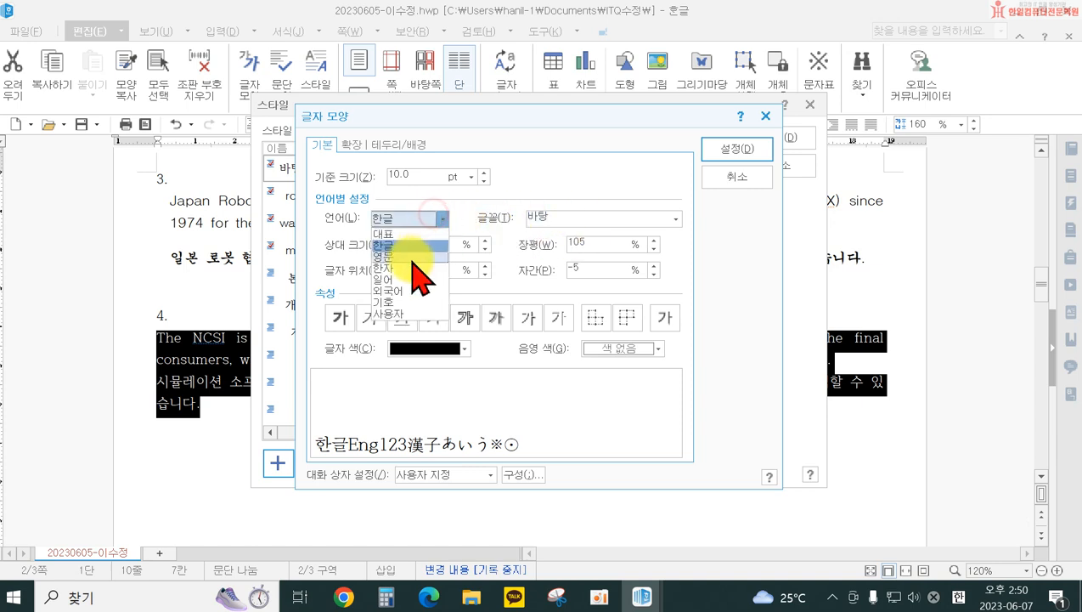
click(411, 255)
click(557, 218)
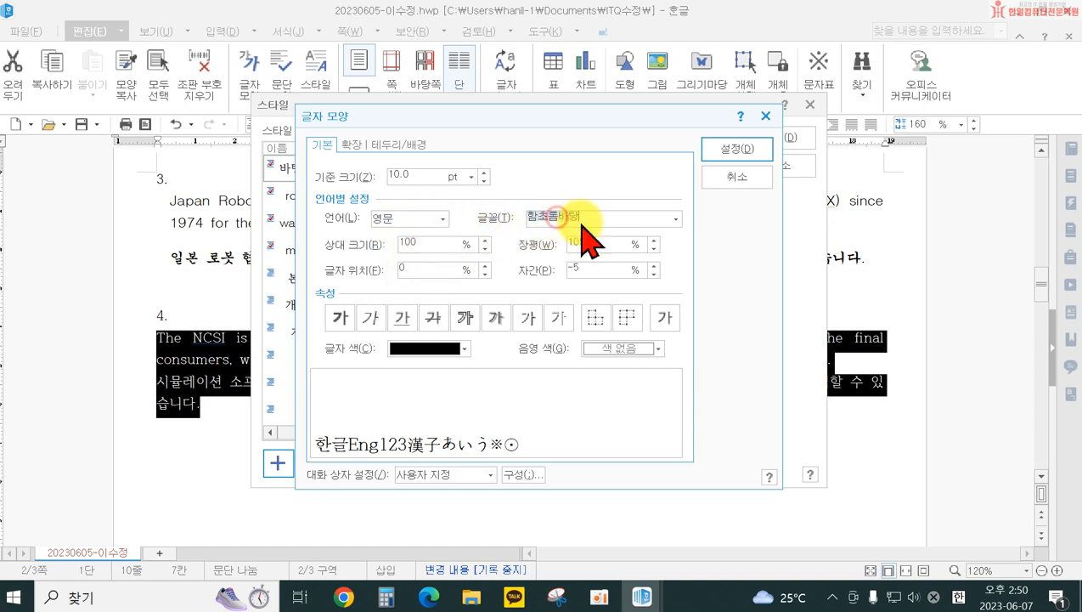
text(굴림)
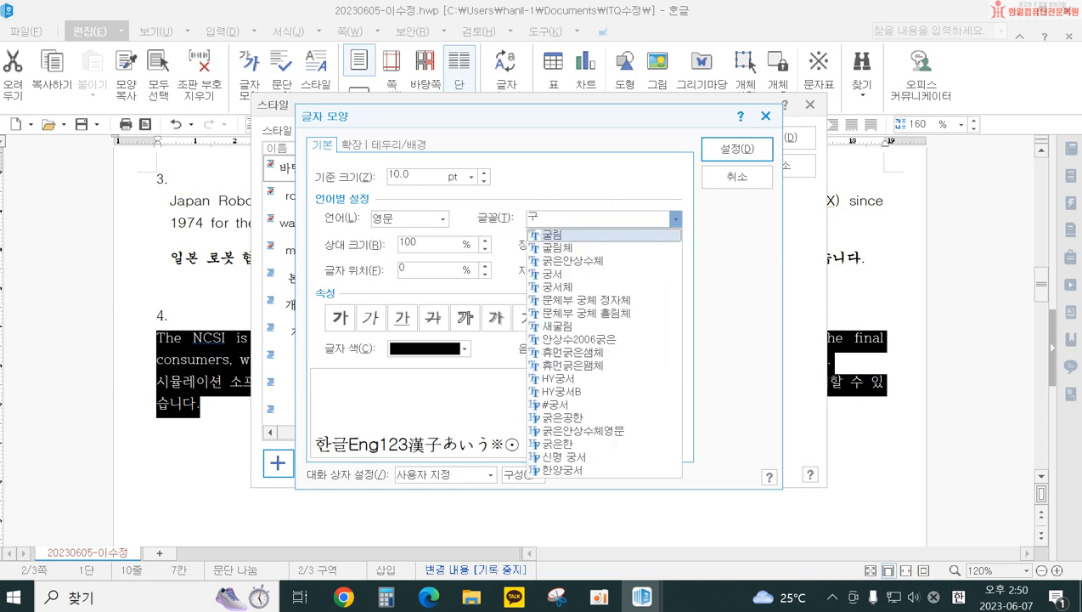
key(Return)
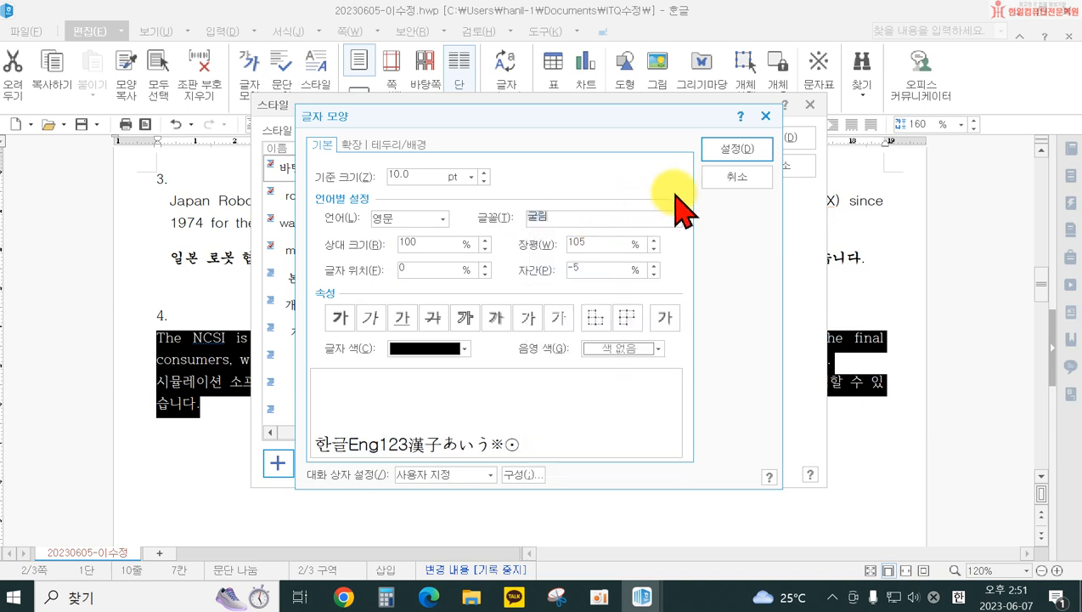
Confirm the character settings, add the ncsi style to the list and apply it to item 4's text
click(722, 151)
click(713, 249)
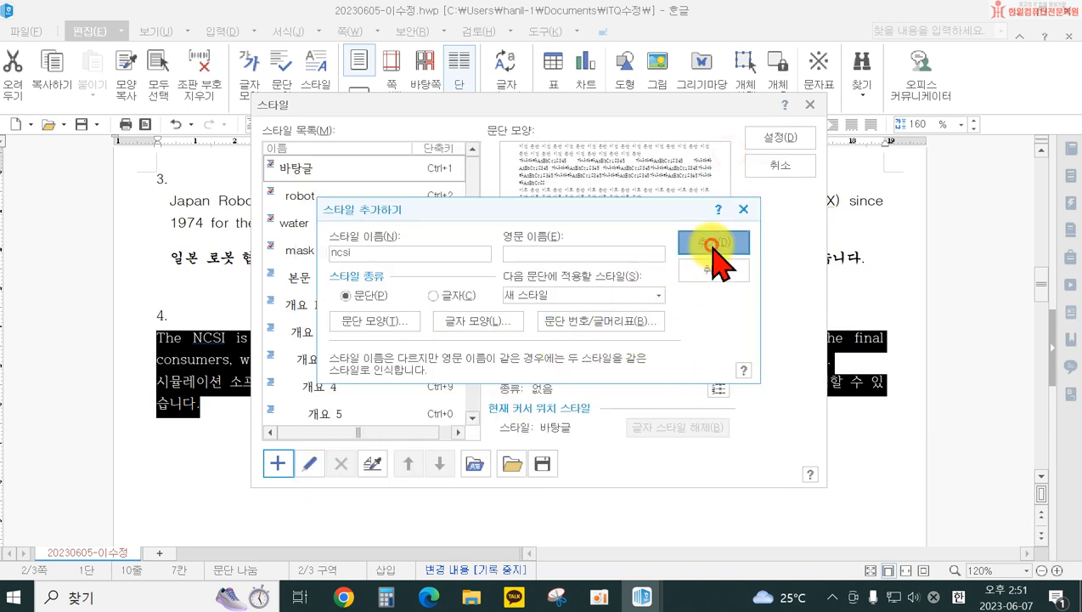
click(767, 140)
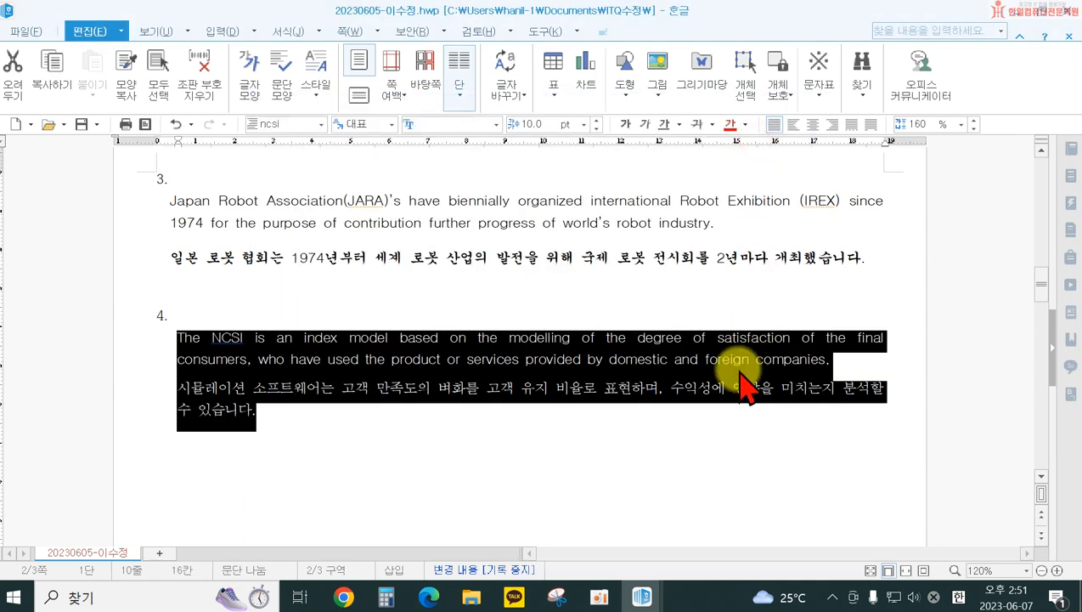
click(663, 463)
Correct the misspelled word after "만족도의" in item 4's Korean sentence to "변화를"
click(447, 389)
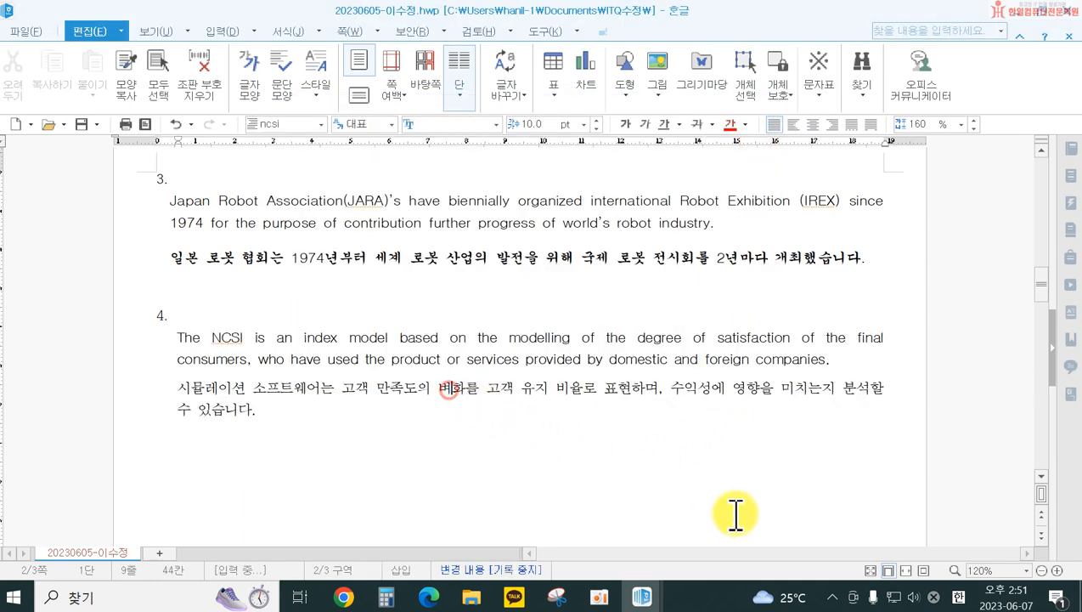
text(ㄴ)
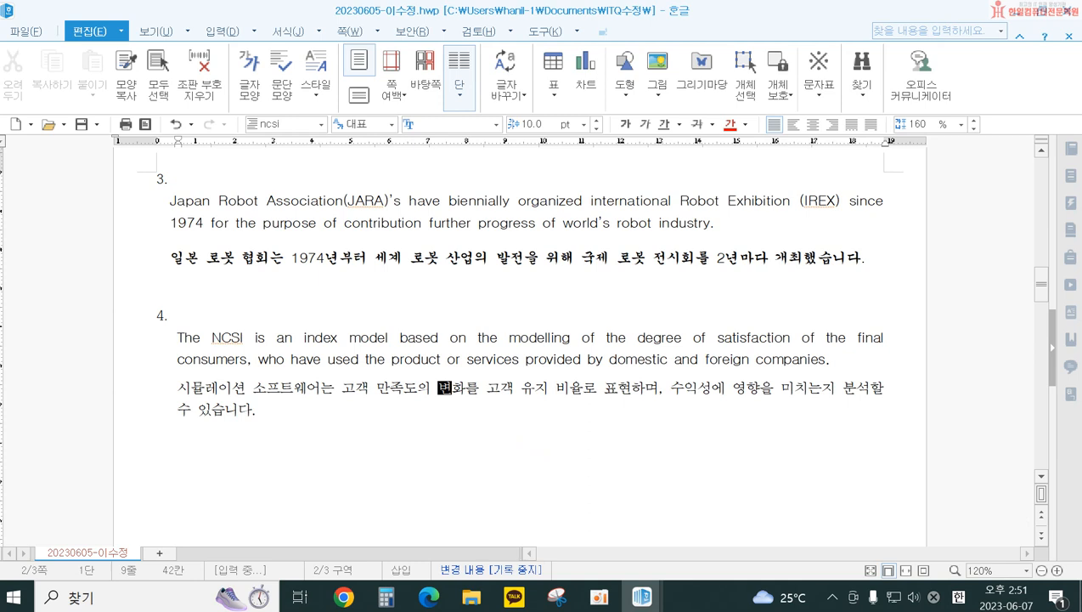
click(701, 468)
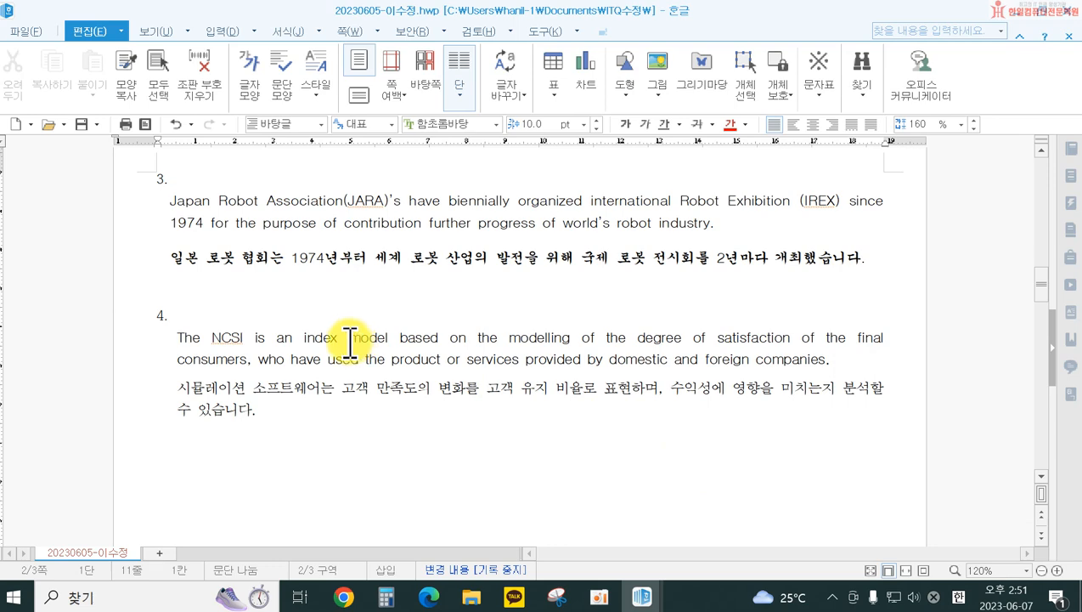
scroll(354, 344, down, 1)
scroll(350, 338, up, 4)
scroll(346, 332, down, 4)
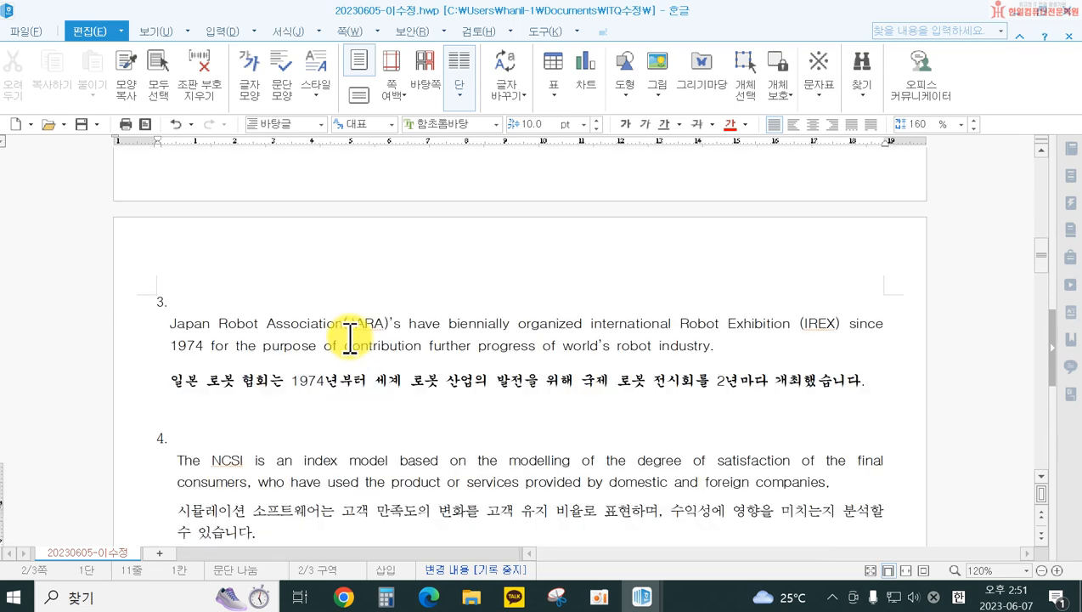
scroll(352, 344, down, 1)
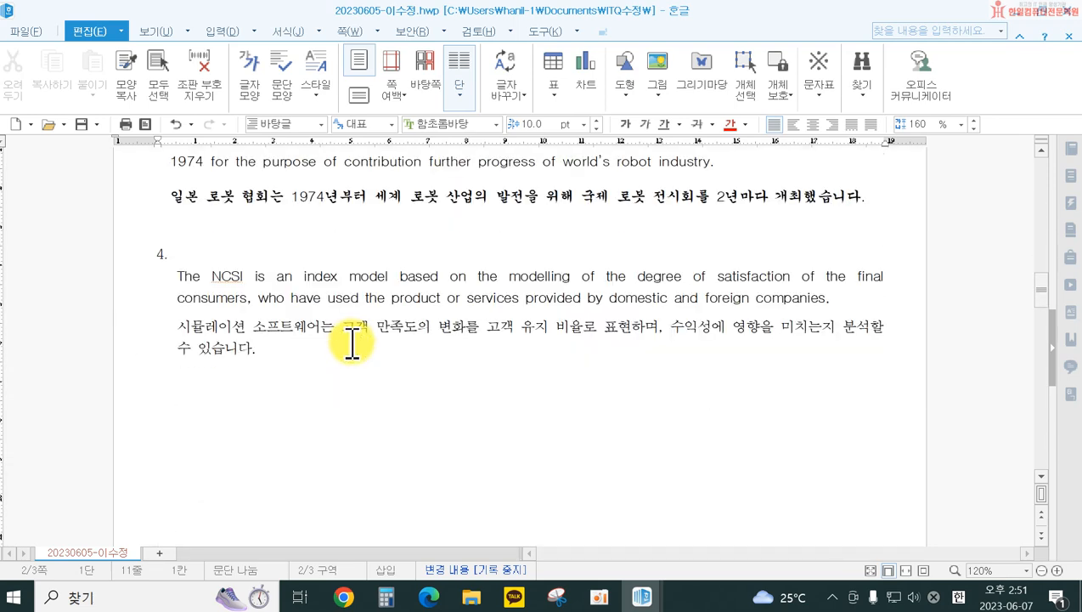